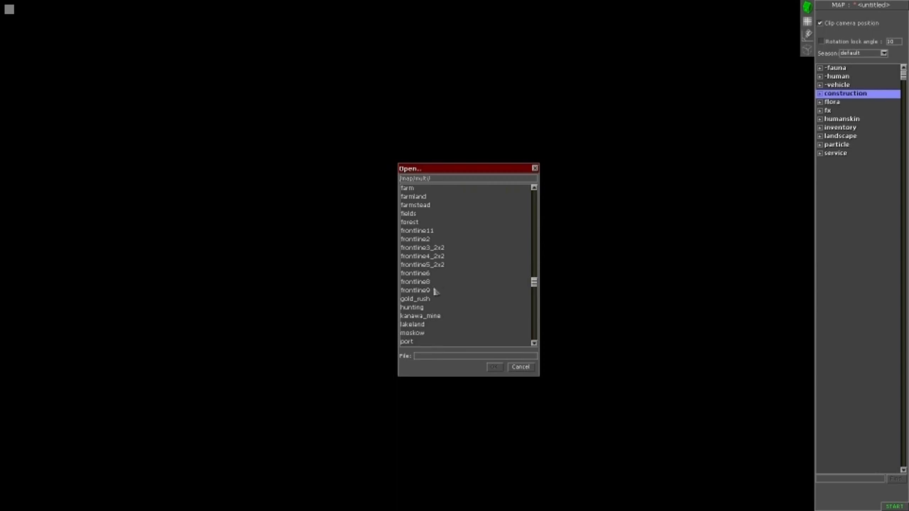
Open the multiplayer map country_roads from the map/multi folder.
left_click(436, 290)
scroll(439, 290, "down", 4)
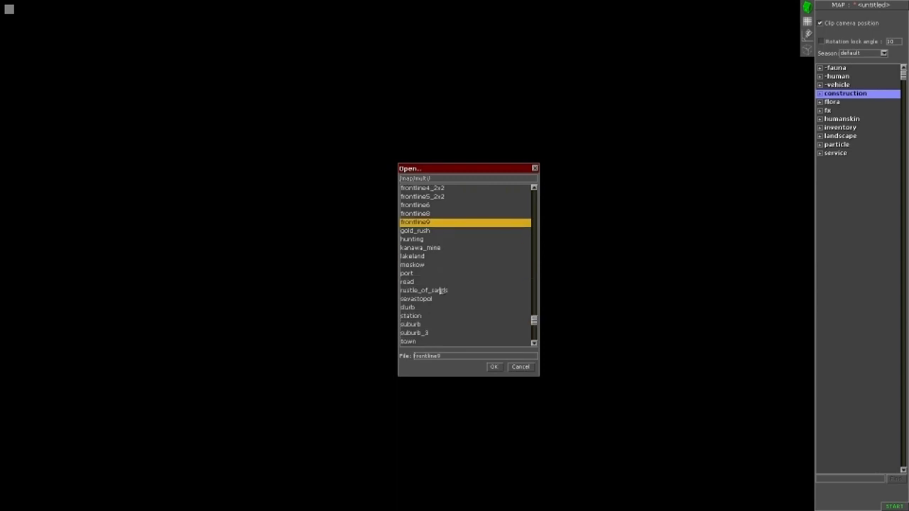
scroll(450, 275, "up", 1)
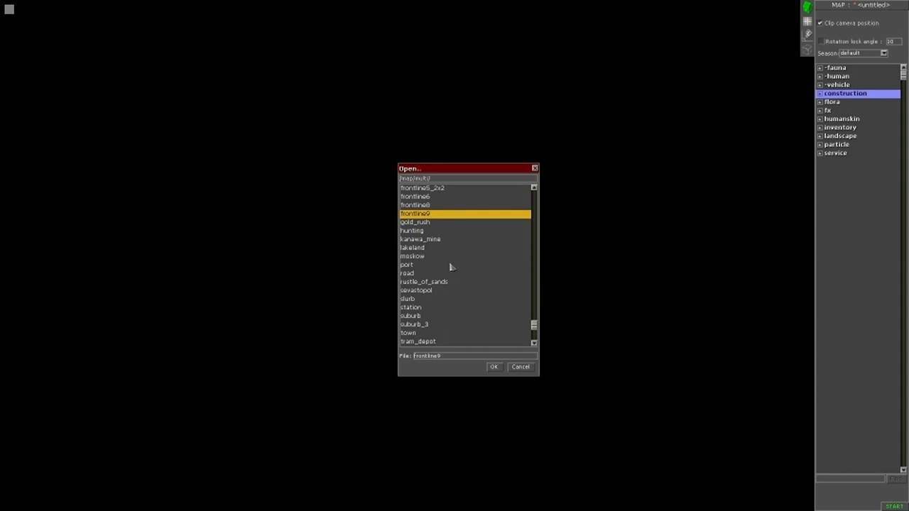
scroll(453, 253, "up", 5)
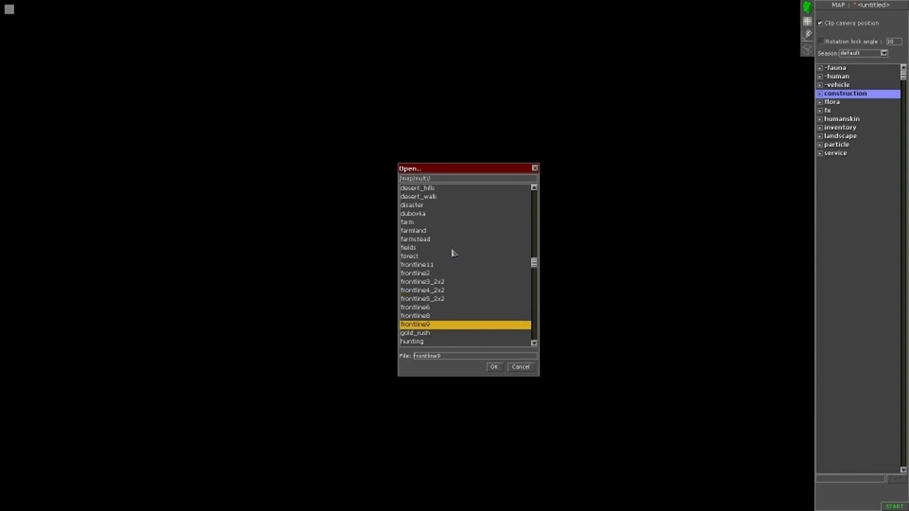
scroll(446, 248, "up", 3)
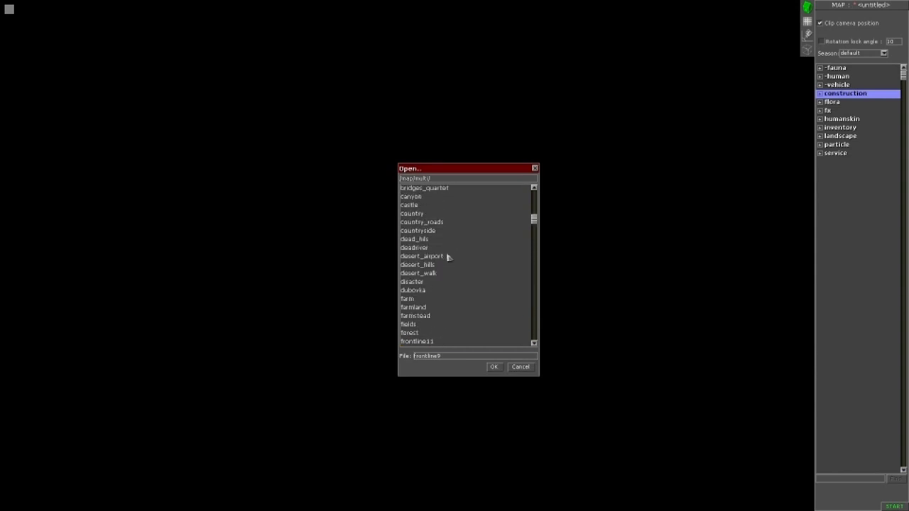
left_click(426, 222)
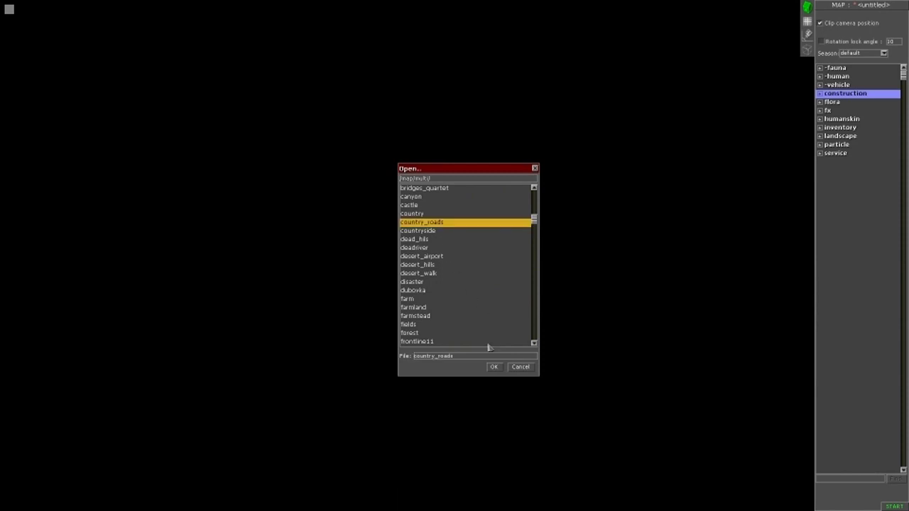
left_click(492, 367)
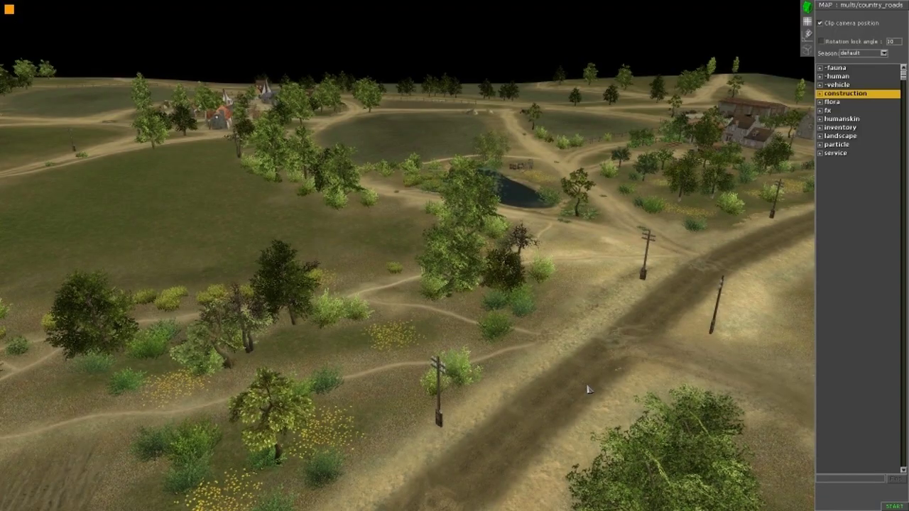
Survey the country_roads map, looking over its roads, fields, ponds and village.
middle_click_drag(473, 335, 539, 330)
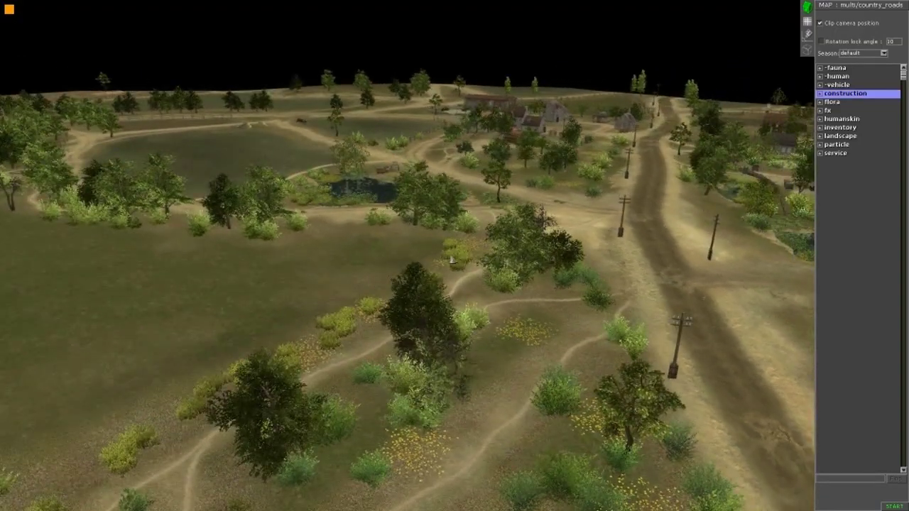
middle_click_drag(452, 260, 561, 245)
middle_click_drag(397, 213, 498, 199)
middle_click_drag(234, 220, 407, 197)
middle_click_drag(263, 213, 490, 113)
middle_click_drag(631, 360, 677, 349)
middle_click_drag(604, 313, 587, 226)
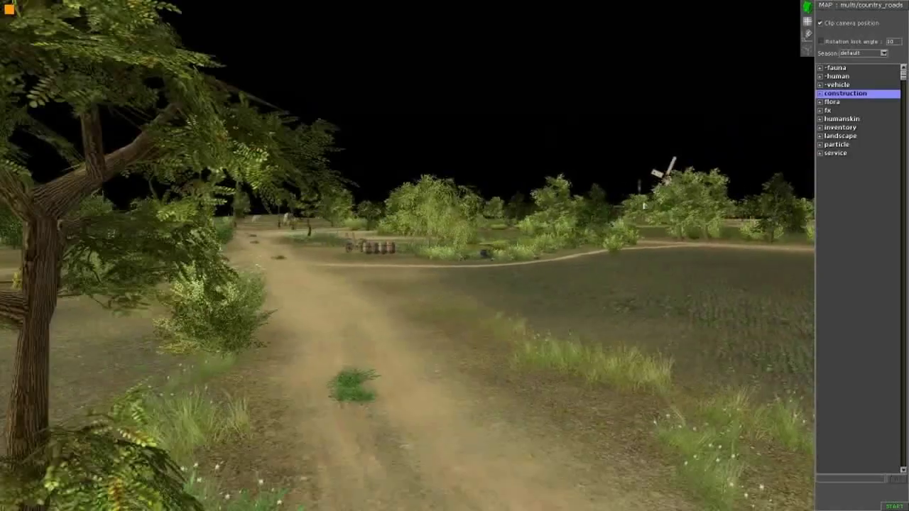
left_click_drag(432, 61, 560, 113)
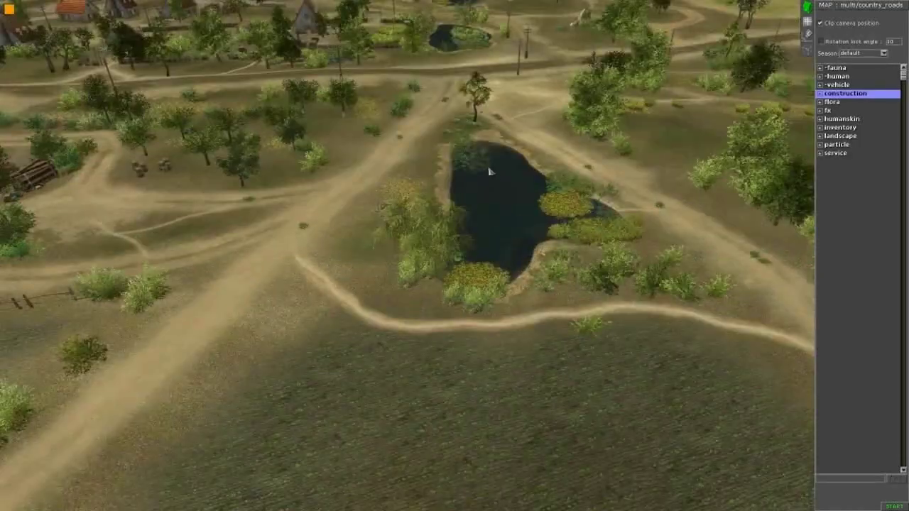
middle_click_drag(489, 171, 427, 166)
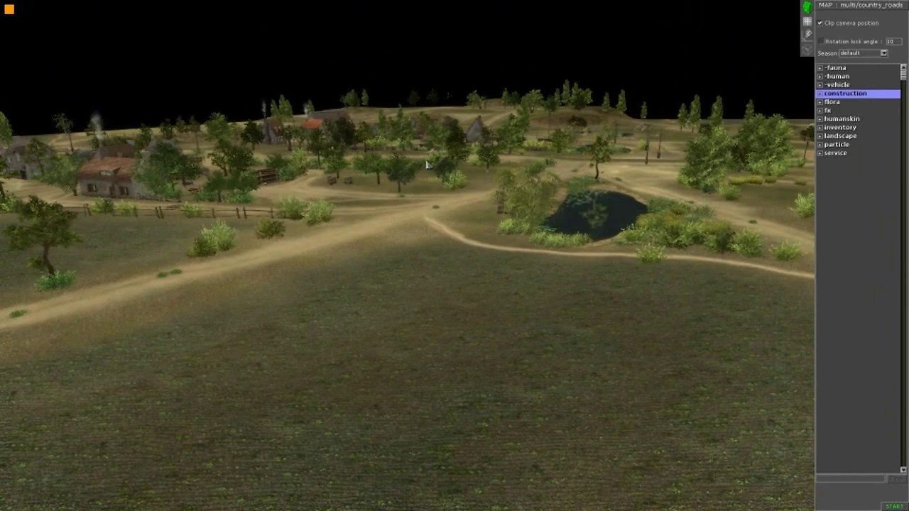
Bring up the environment settings and preview the rustle_of_sands and road presets with their variants.
key("alt+e")
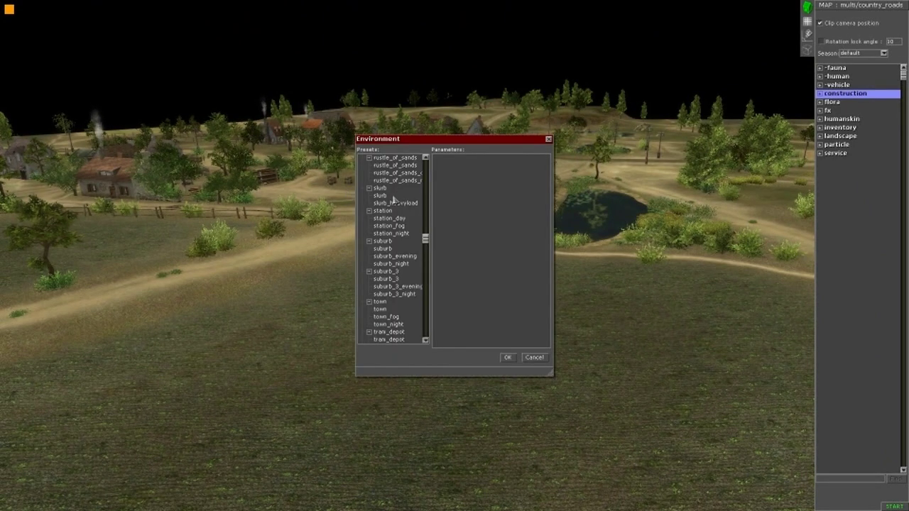
left_click(381, 195)
left_click(394, 168)
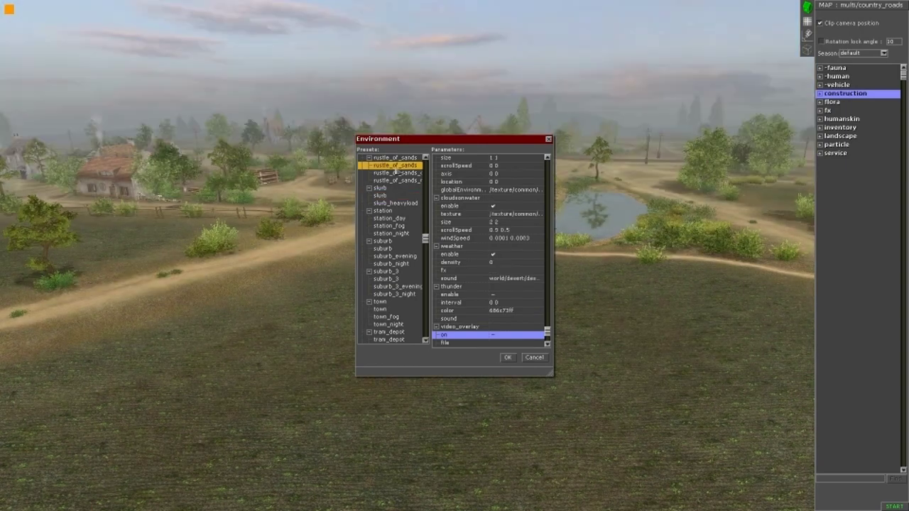
left_click(397, 173)
scroll(397, 172, "up", 1)
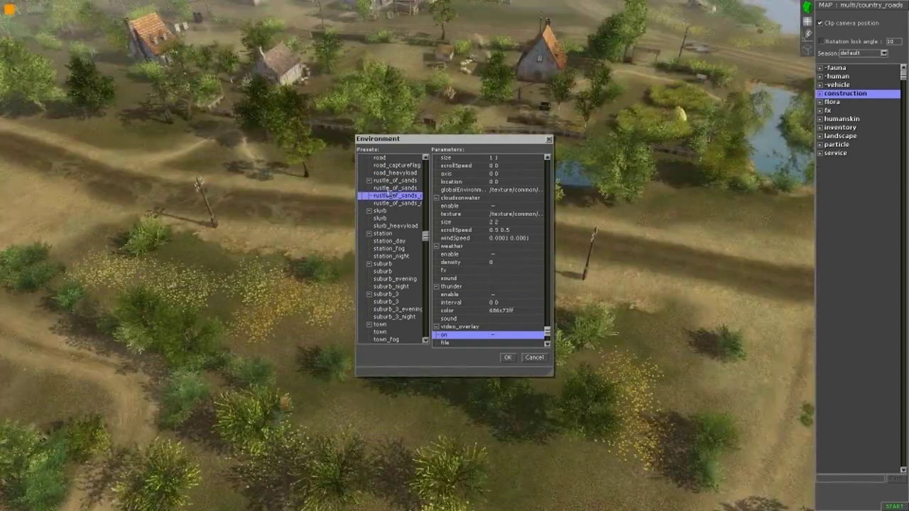
scroll(395, 191, "up", 3)
left_click(394, 189)
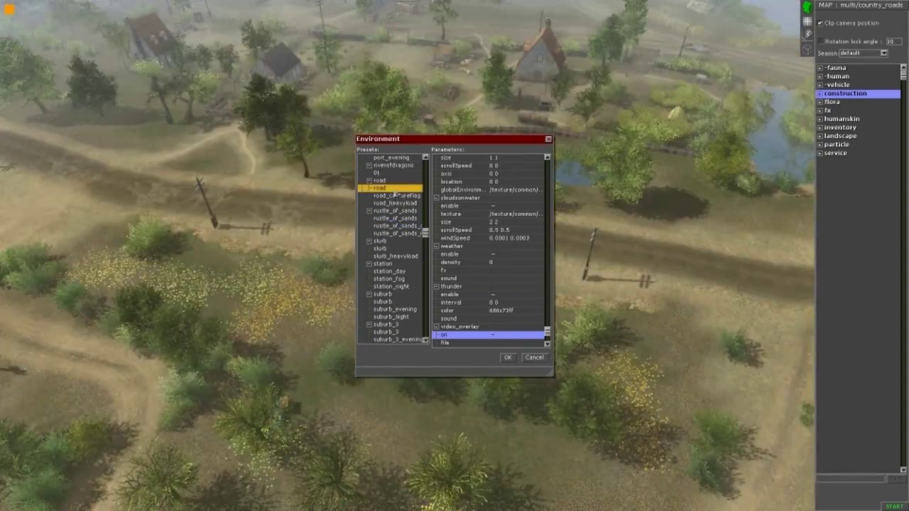
left_click(394, 203)
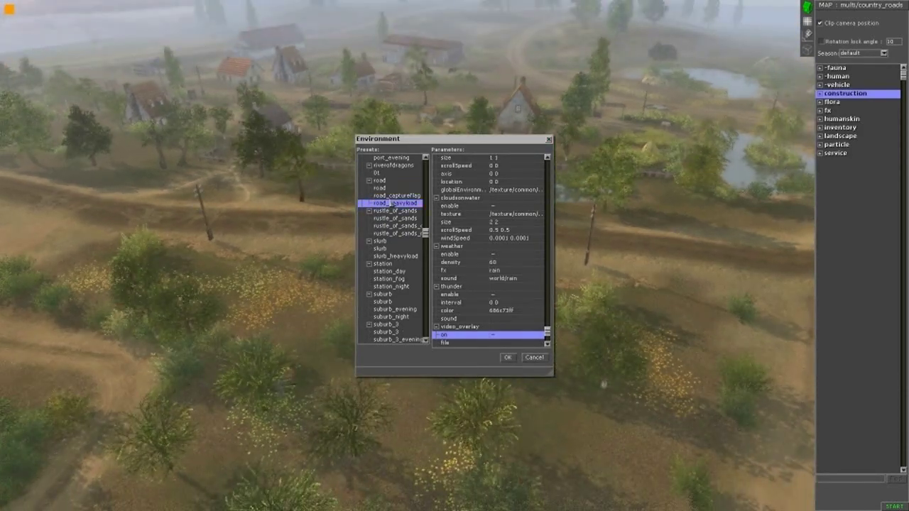
Preview the port_evening, port_day and lakeland_rain environment presets on the map.
left_click(392, 197)
scroll(391, 199, "up", 5)
left_click(392, 197)
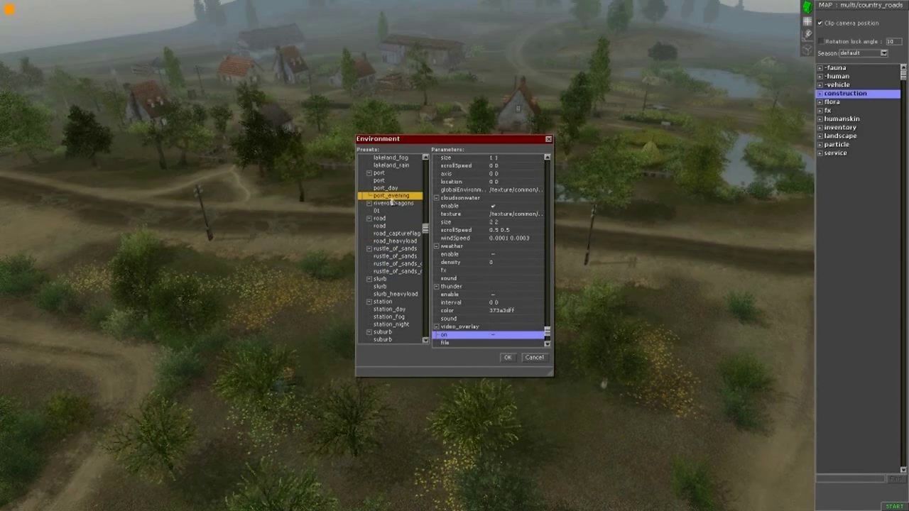
scroll(391, 203, "up", 2)
left_click(387, 204)
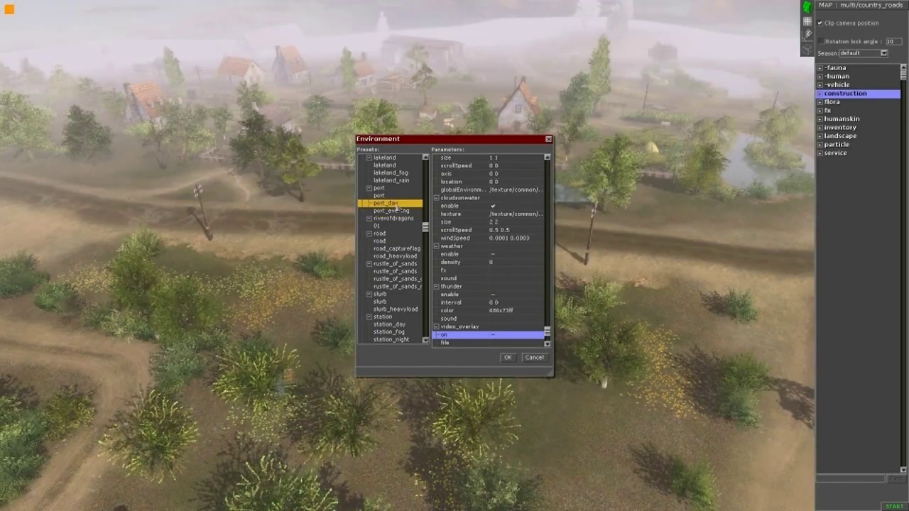
scroll(398, 202, "up", 3)
left_click(398, 203)
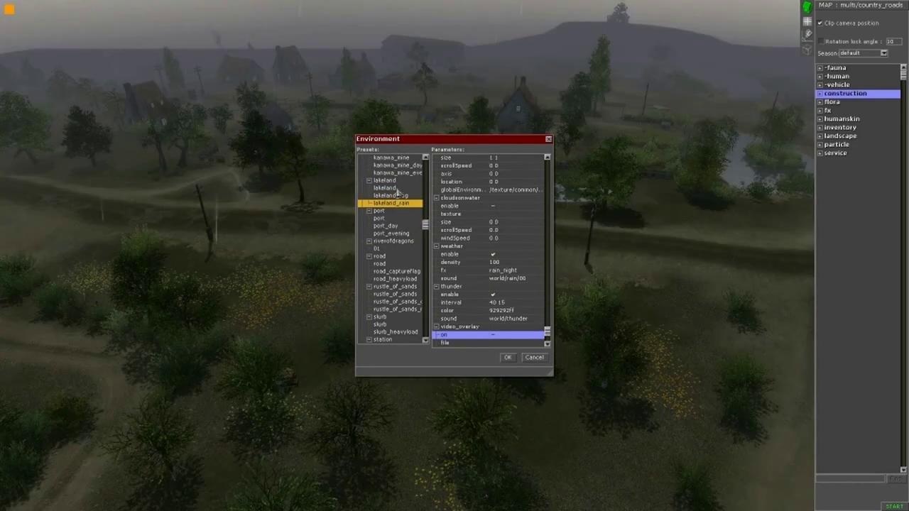
Apply the lakeland environment preset to the map.
left_click(387, 188)
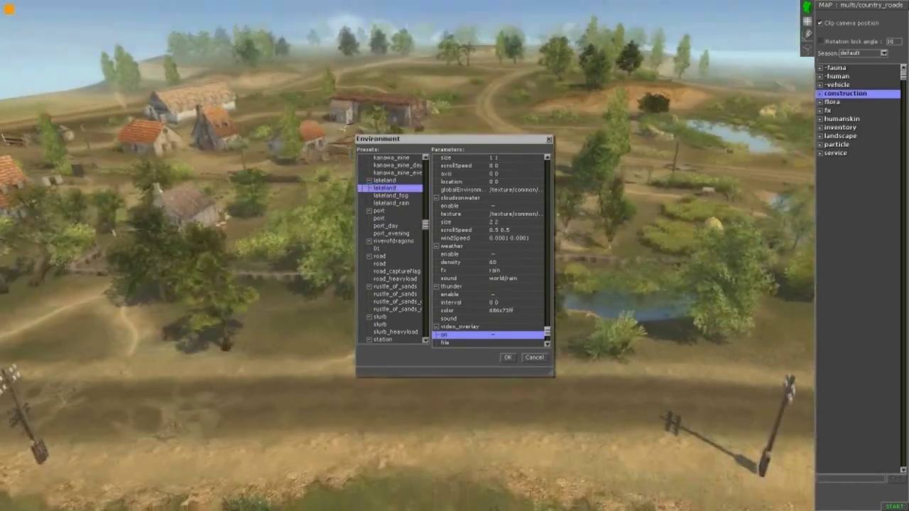
scroll(384, 181, "up", 2)
left_click(390, 203)
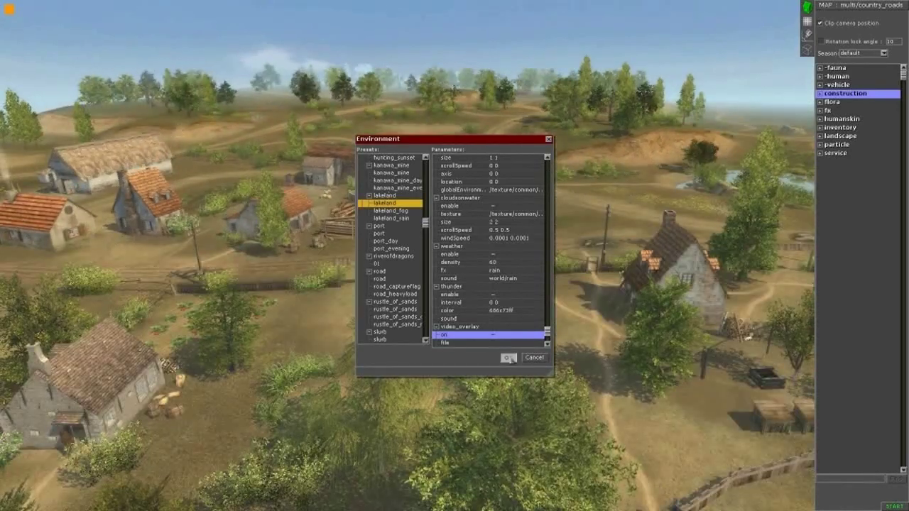
left_click(510, 359)
Examine the road crossing, ponds and surrounding trees under the applied environment.
middle_click_drag(511, 355, 596, 383)
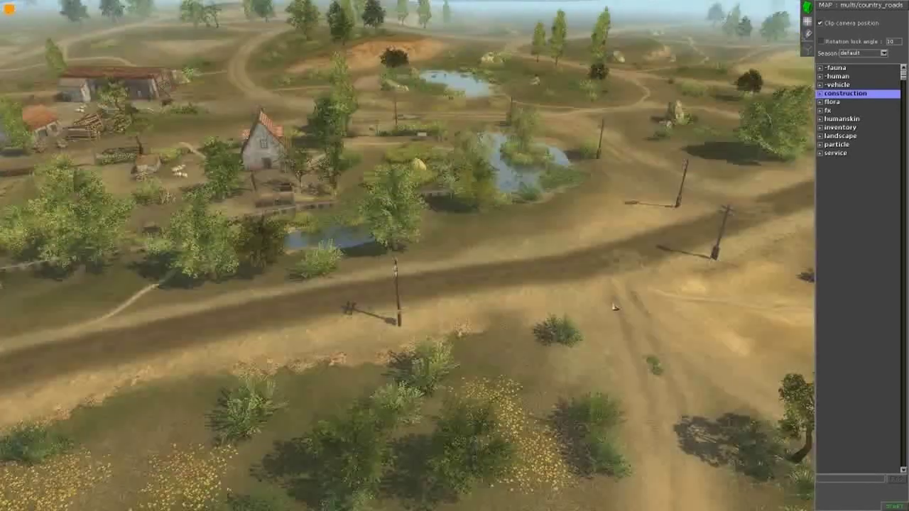
middle_click_drag(614, 307, 646, 257)
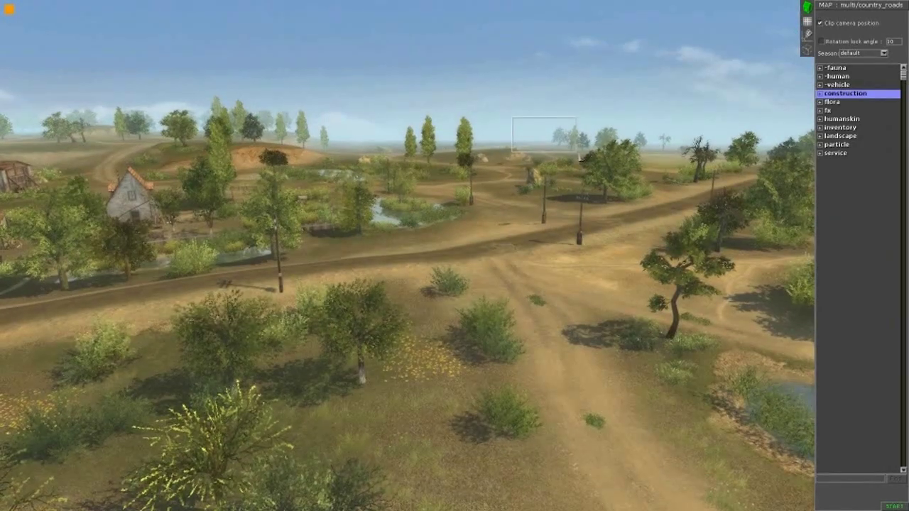
left_click_drag(580, 157, 581, 159)
middle_click_drag(581, 159, 512, 193)
left_click(505, 200)
left_click_drag(252, 69, 747, 308)
left_click(480, 213)
scroll(482, 269, "down", 3)
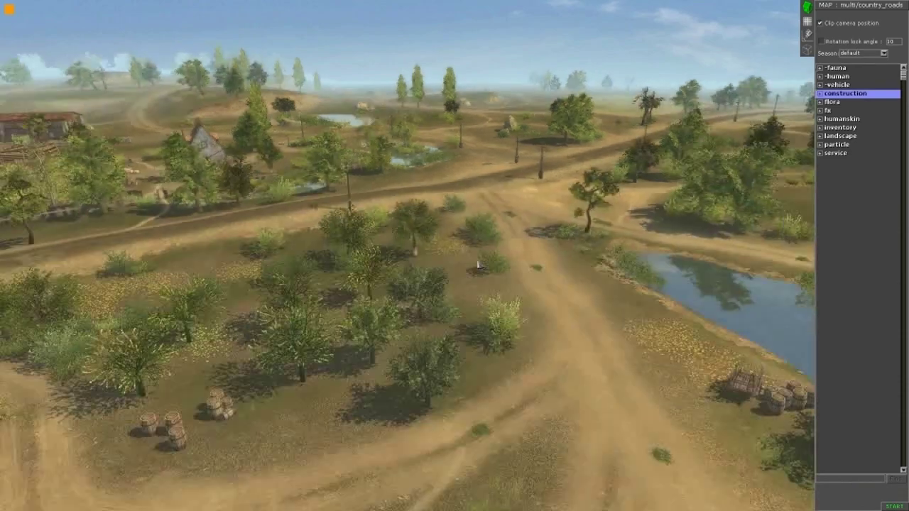
Box-select the objects around the road crossing and ponds, and clear the selection.
left_click_drag(226, 44, 710, 290)
left_click_drag(710, 290, 713, 284)
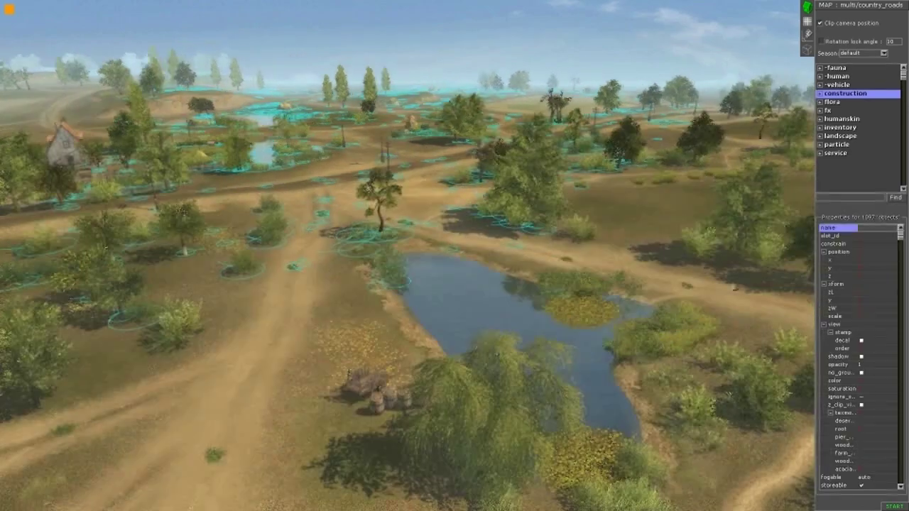
scroll(461, 215, "up", 3)
middle_click_drag(462, 215, 435, 61)
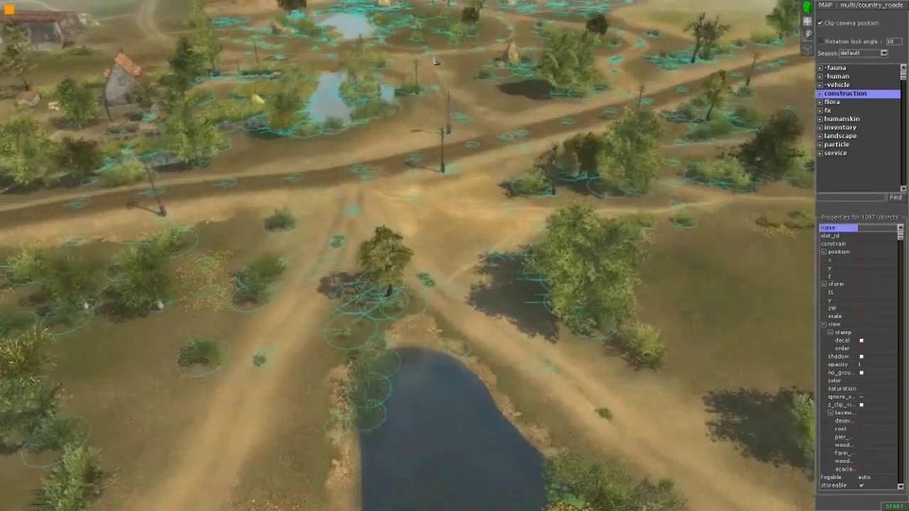
left_click(451, 221)
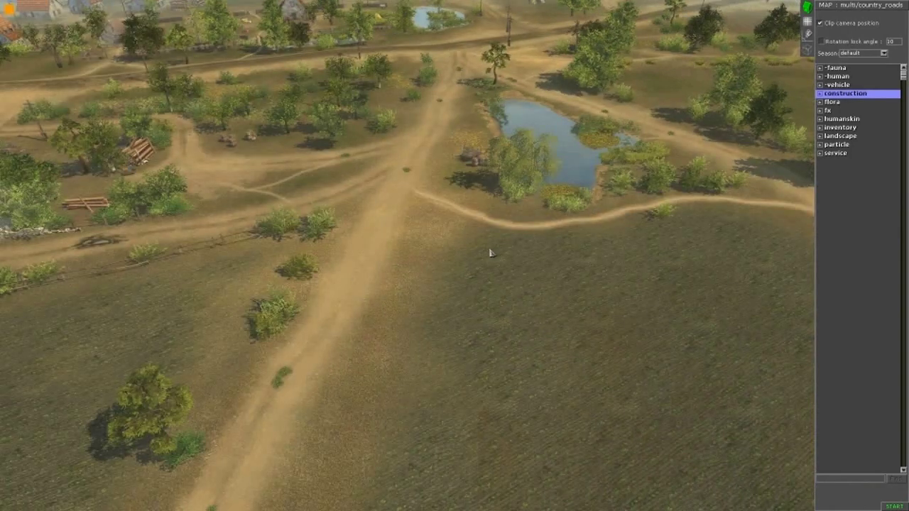
Switch to mission editing and show the German (ger) soldier types among the multiplayer human units.
key("F3")
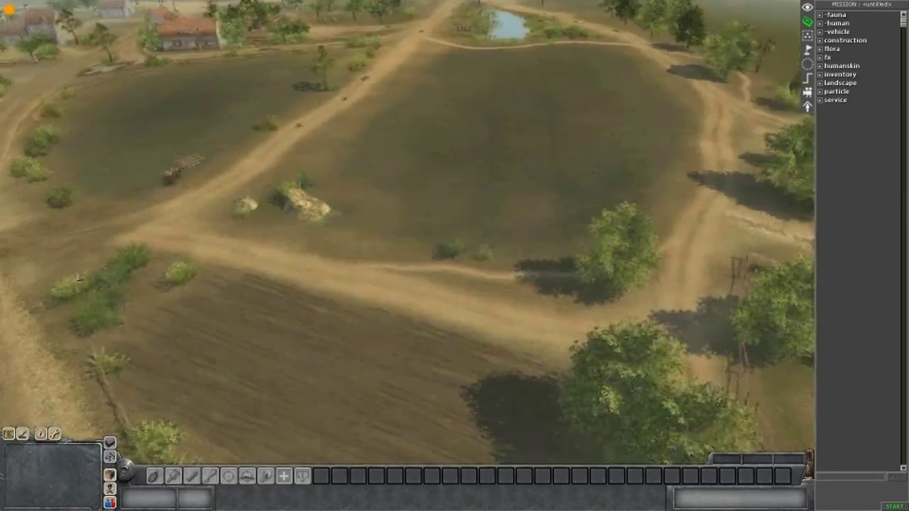
middle_click_drag(325, 170, 444, 36)
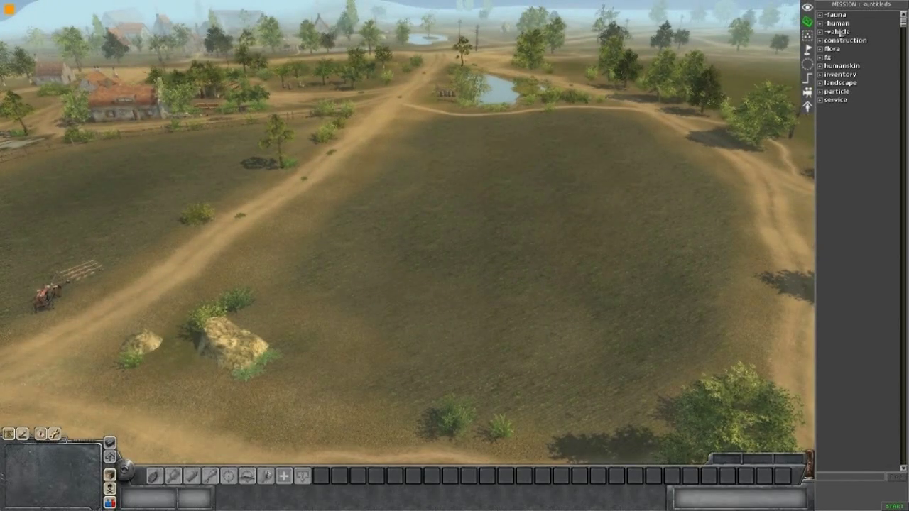
double_click(842, 24)
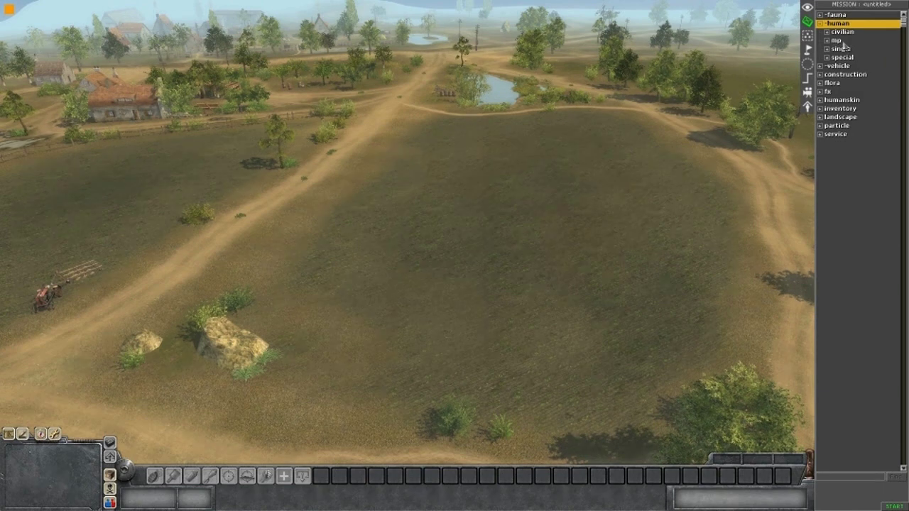
double_click(844, 41)
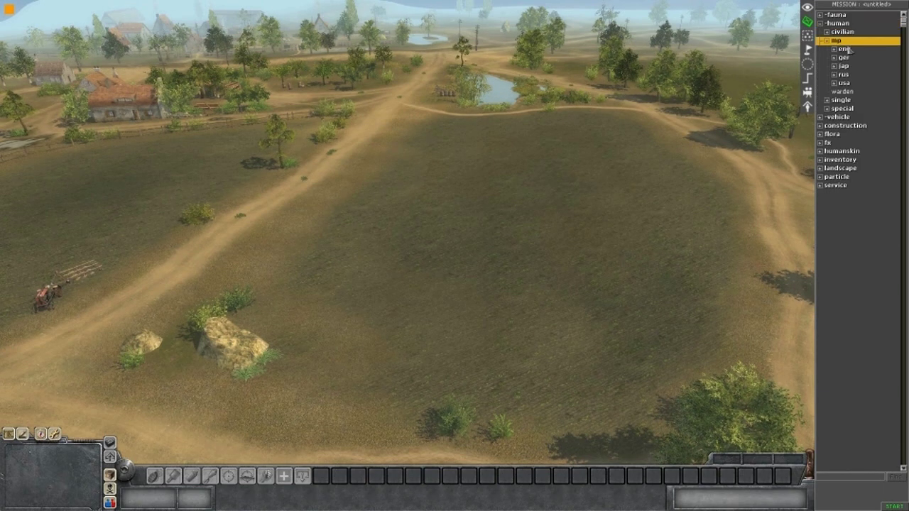
double_click(843, 57)
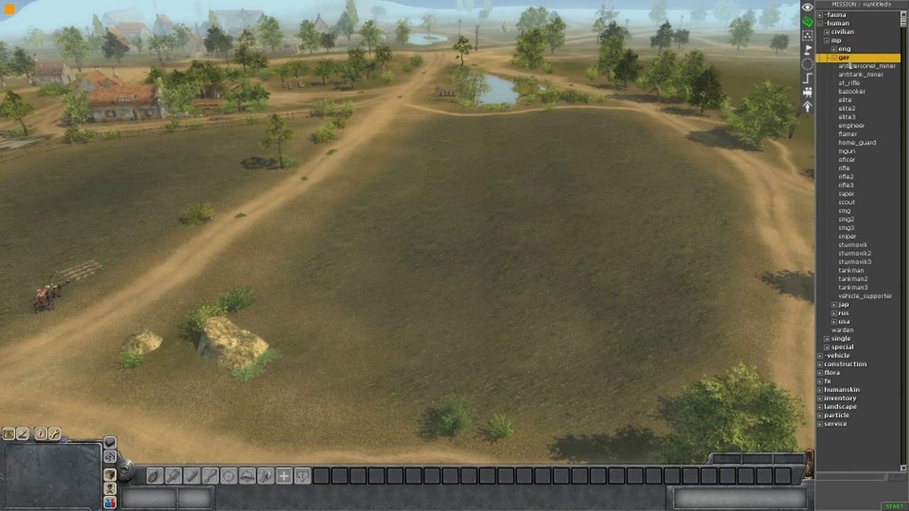
Place five German rifle2 soldiers in a row on the open field near the pond.
left_click(849, 176)
scroll(355, 213, "up", 5)
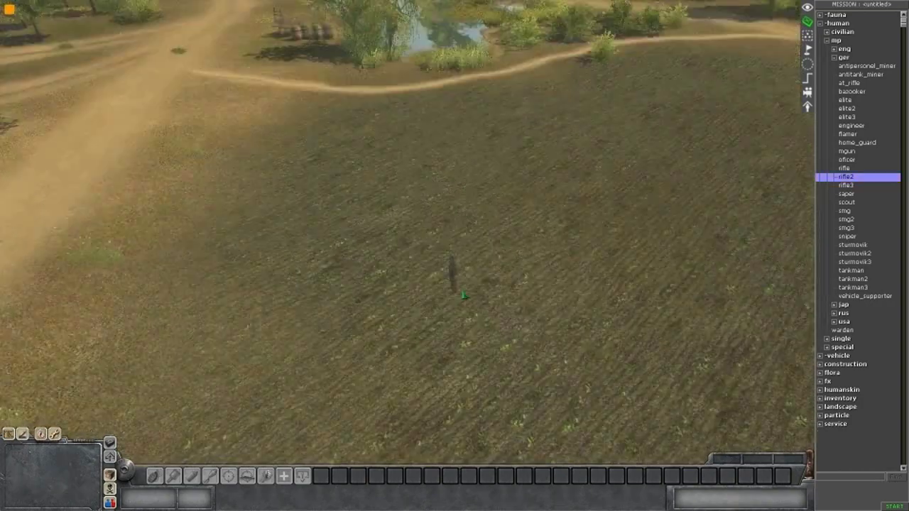
scroll(463, 295, "up", 5)
left_click(318, 241)
left_click(383, 264)
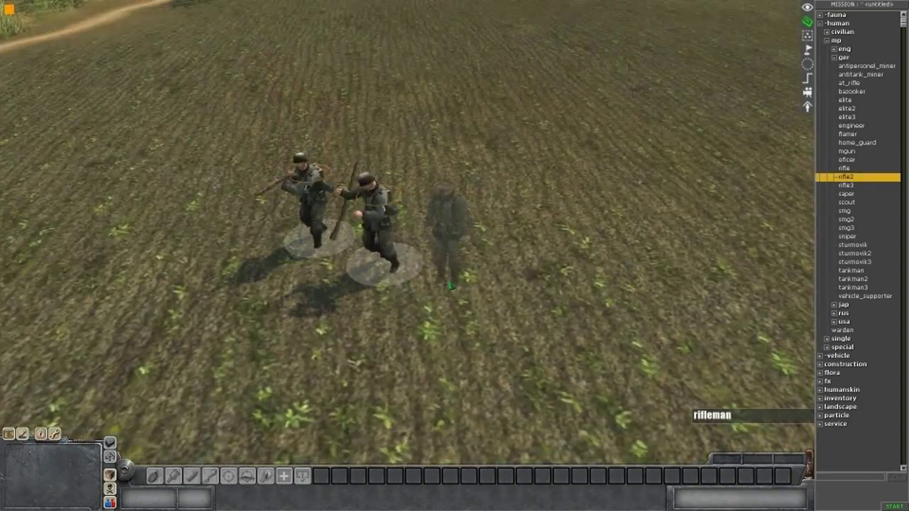
left_click(442, 275)
left_click(534, 314)
left_click(665, 353)
right_click(605, 265)
scroll(605, 265, "up", 4)
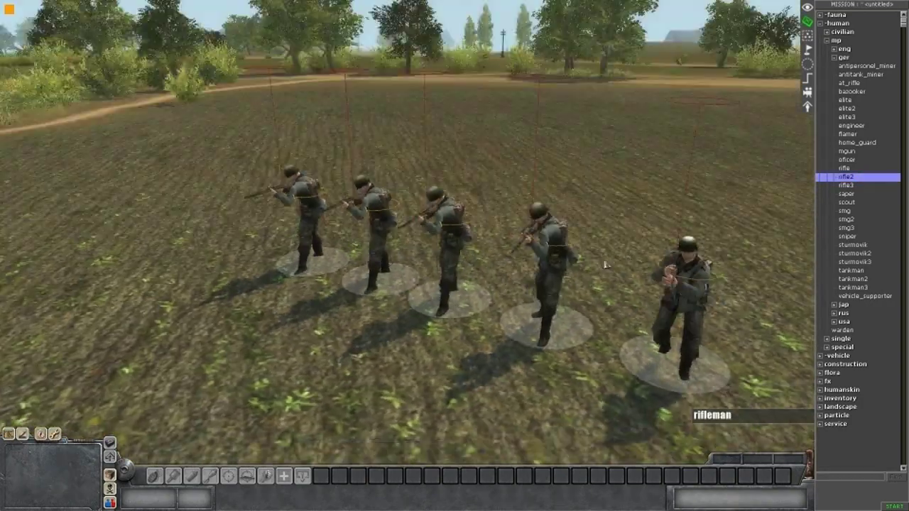
middle_click_drag(604, 265, 698, 268)
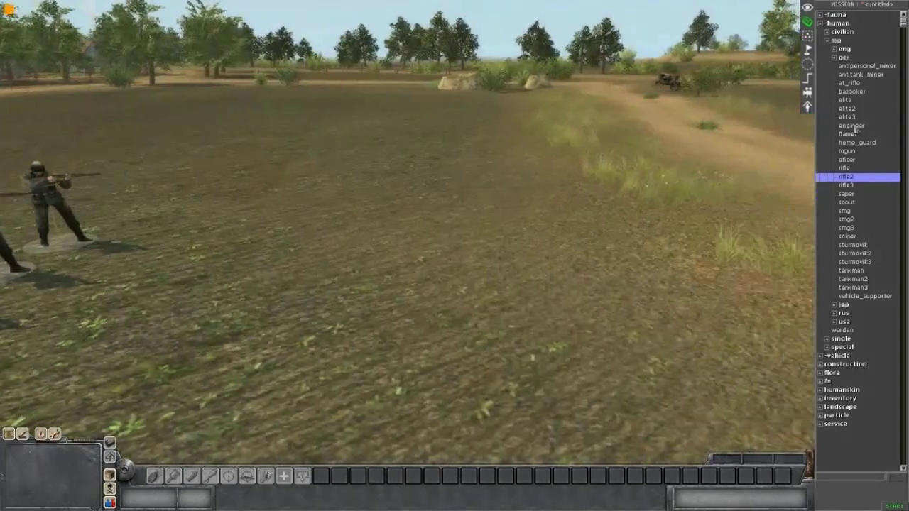
Place five English (eng) rifle2 soldiers from the multiplayer human units in a row beside the German soldiers.
left_click(833, 57)
left_click(833, 48)
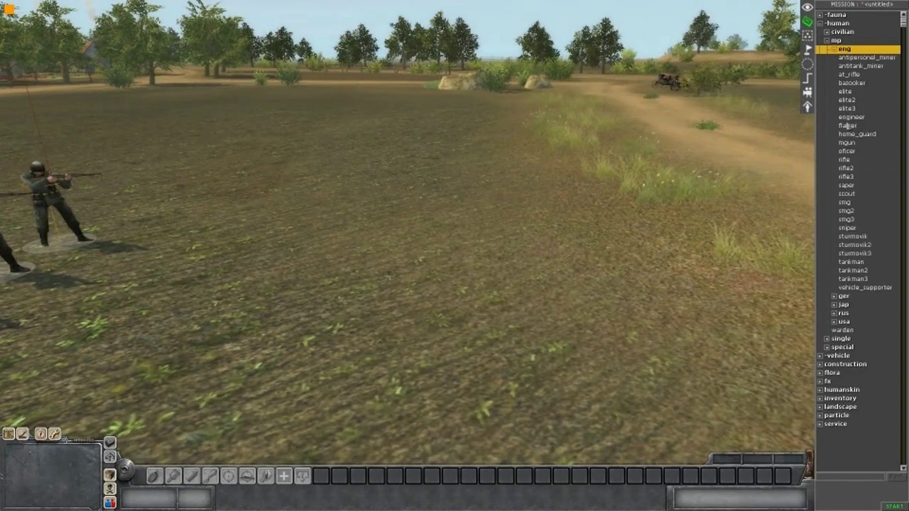
left_click(849, 169)
scroll(284, 258, "down", 2)
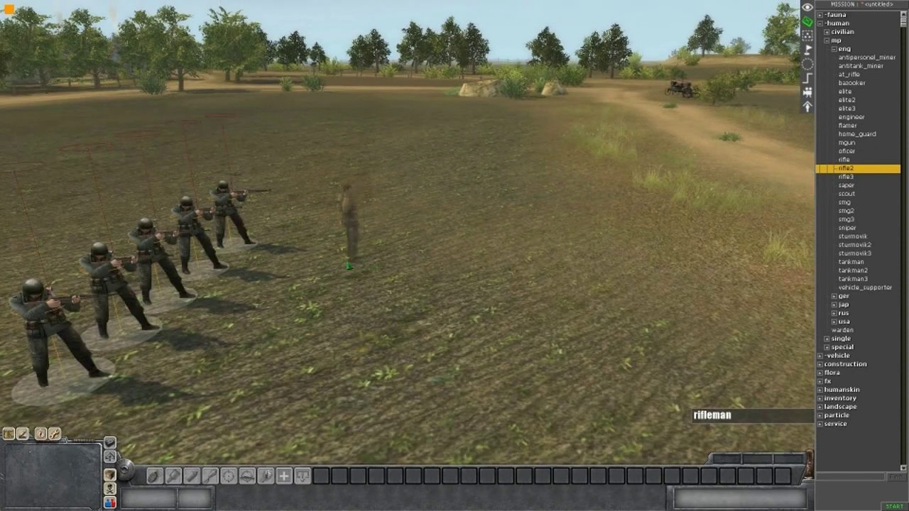
middle_click_drag(349, 274, 421, 257)
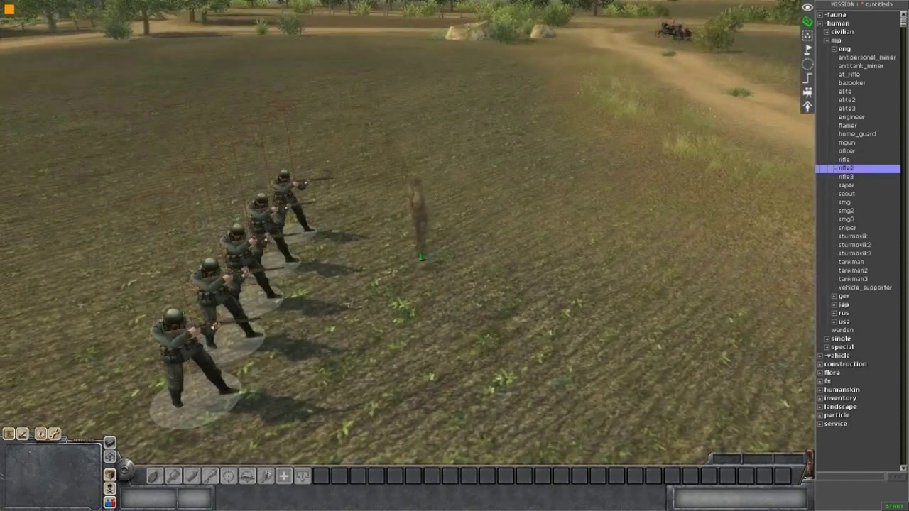
left_click(433, 237)
left_click(430, 314)
left_click(426, 371)
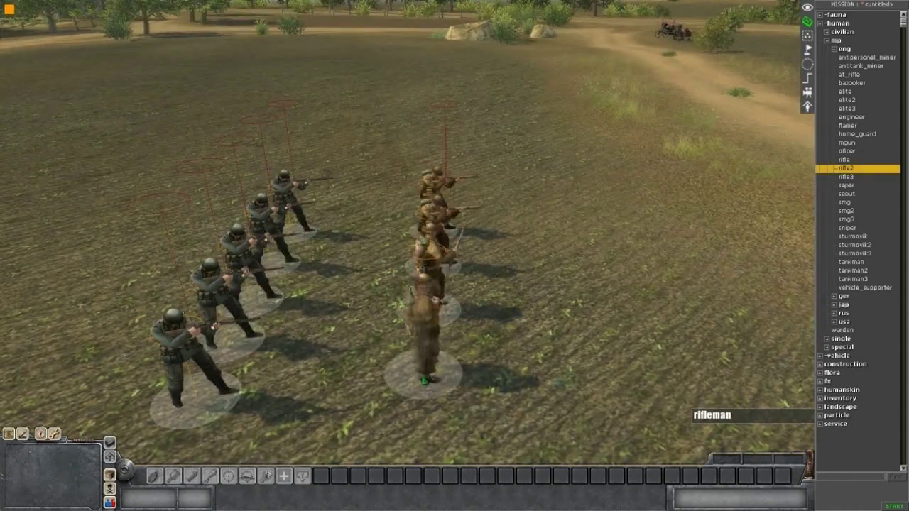
left_click(417, 436)
middle_click_drag(418, 430, 433, 355)
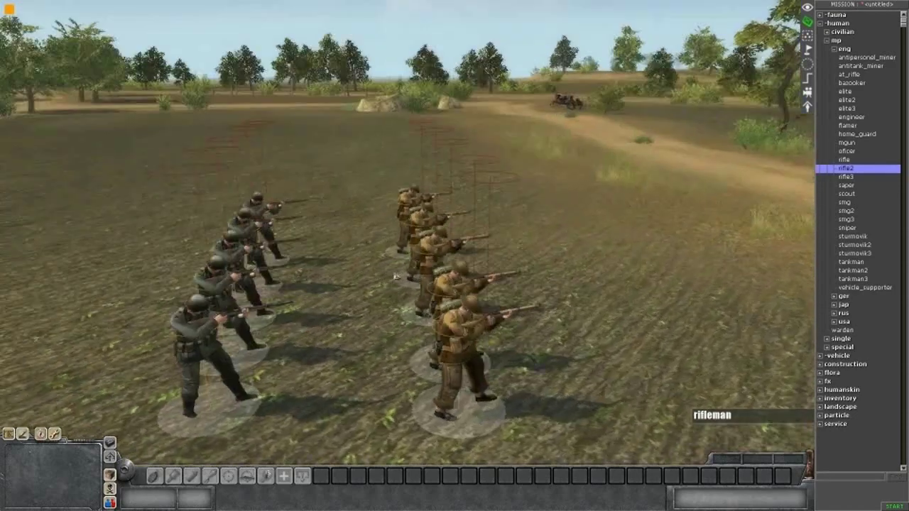
Box-select the English and German rows in turn, clear the selection, and examine both rows from the front.
left_click_drag(370, 189, 529, 403)
right_click(547, 376)
right_click_drag(414, 309, 376, 267)
left_click(375, 266)
scroll(342, 265, "down", 4)
left_click_drag(317, 226, 383, 317)
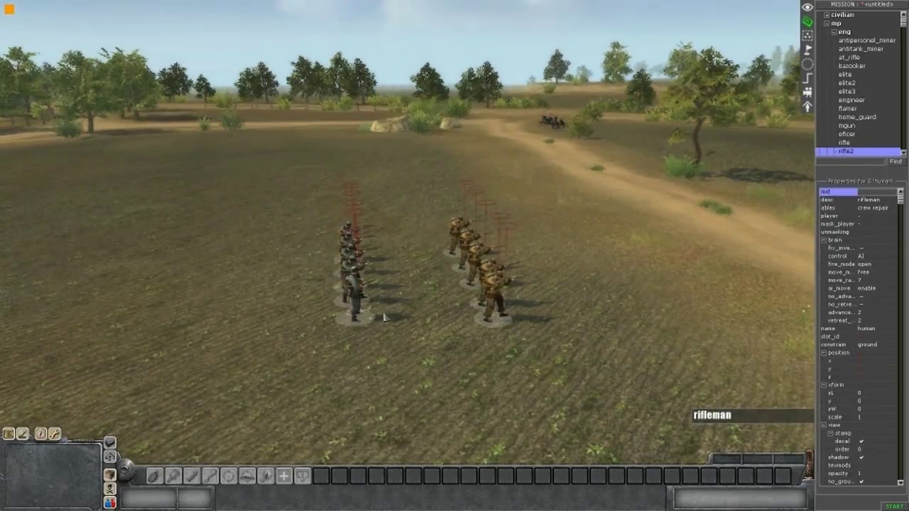
left_click(383, 318)
middle_click_drag(397, 312, 428, 314)
scroll(428, 314, "up", 4)
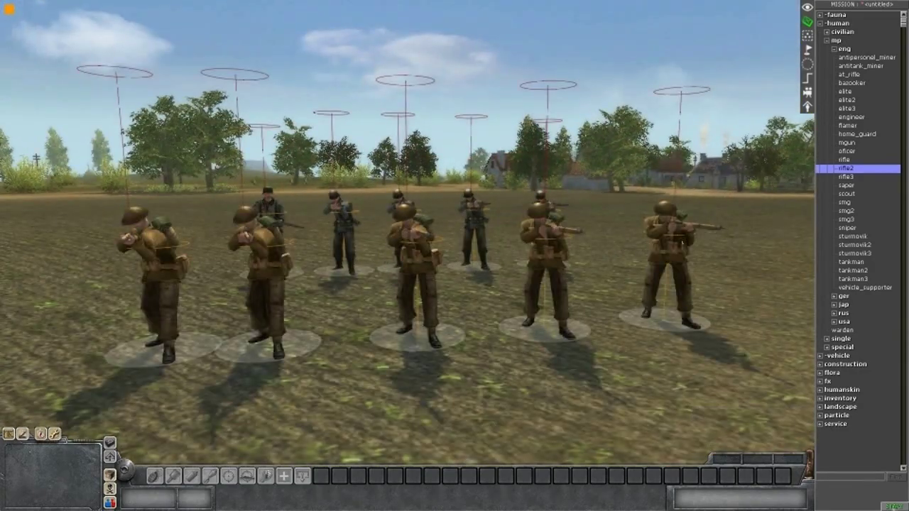
middle_click_drag(429, 301, 289, 288)
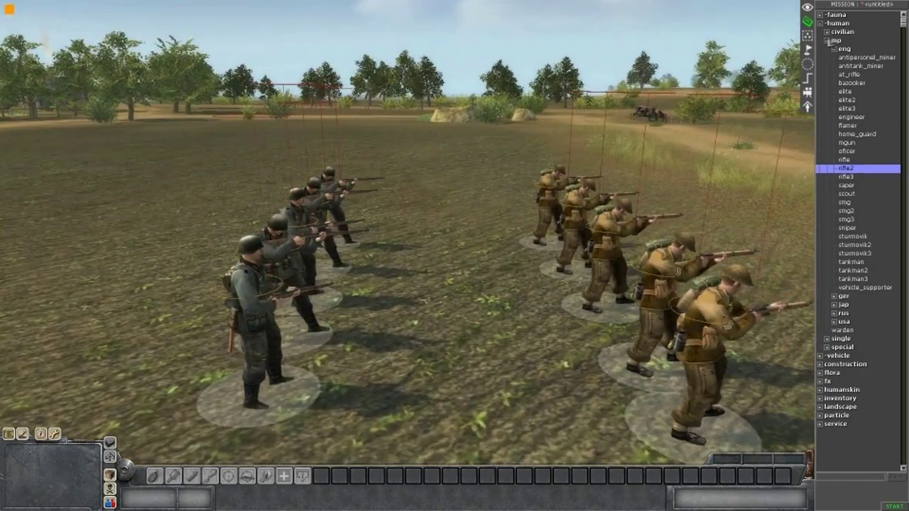
Collapse the human unit categories and assign the five English soldiers to player 1.
left_click(827, 41)
left_click(820, 25)
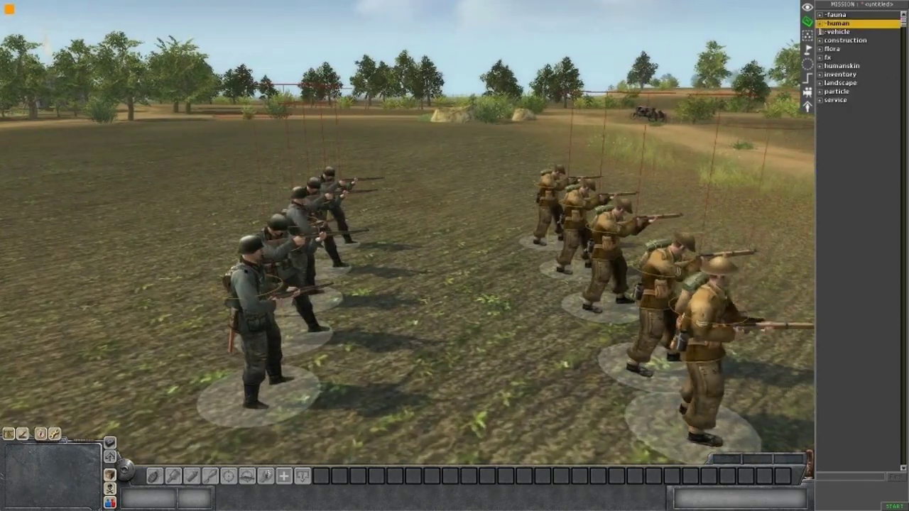
scroll(479, 159, "down", 5)
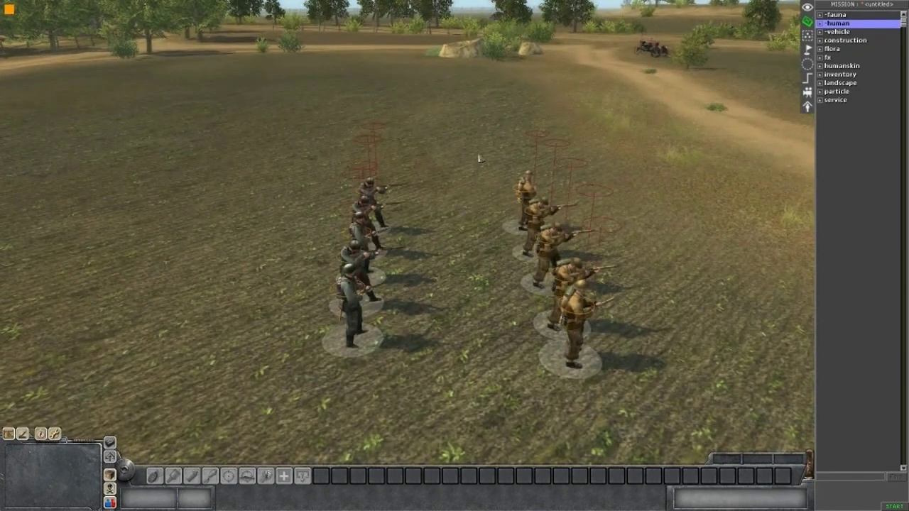
left_click_drag(494, 168, 621, 320)
middle_click_drag(623, 322, 695, 297)
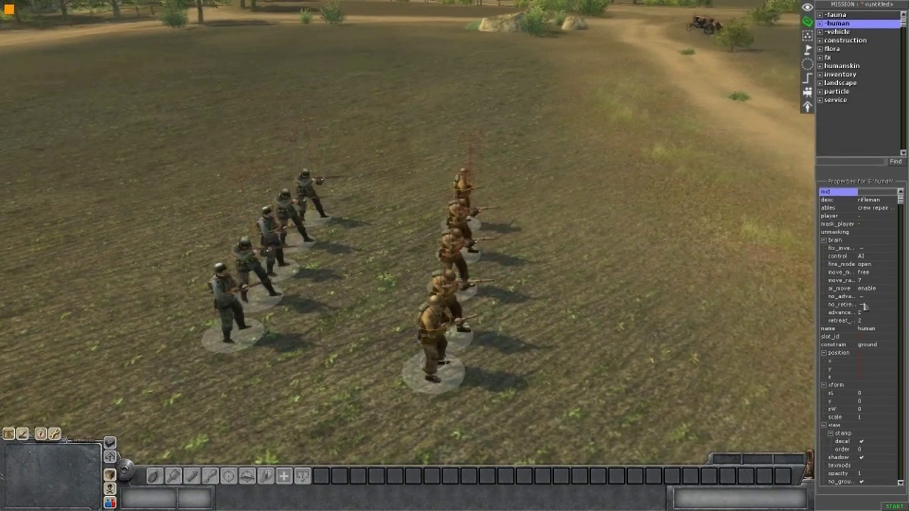
scroll(870, 222, "down", 1)
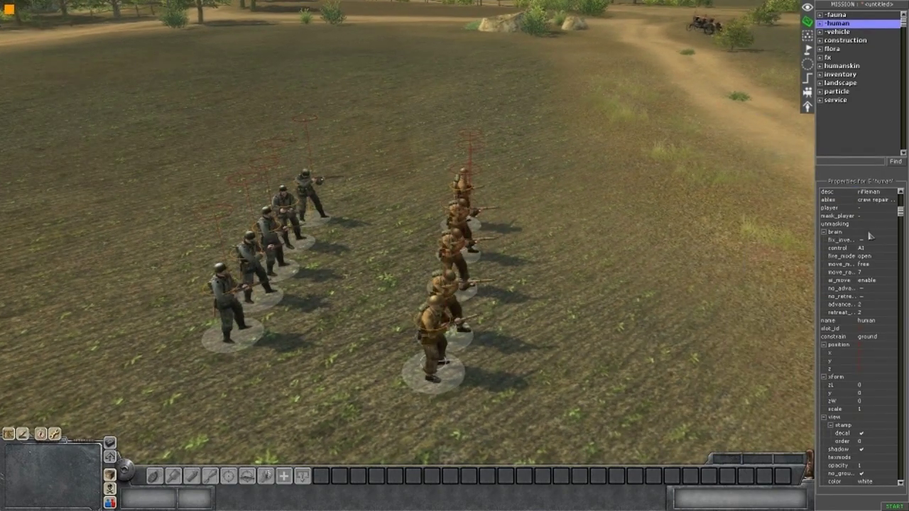
left_click(863, 208)
left_click(873, 207)
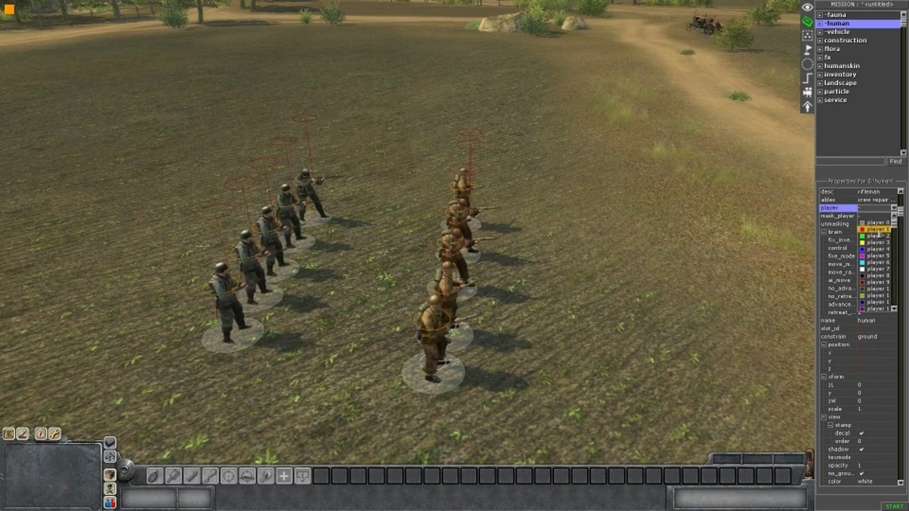
left_click(879, 232)
Assign the five German soldiers to player 2 and clear the selection.
middle_click_drag(616, 258, 575, 265)
scroll(617, 226, "up", 3)
scroll(363, 228, "down", 3)
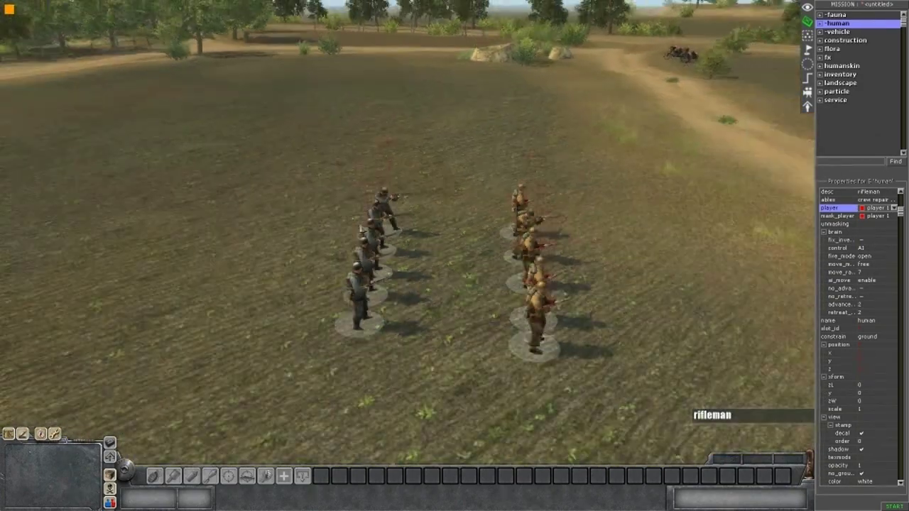
middle_click_drag(294, 185, 310, 194)
left_click(354, 219)
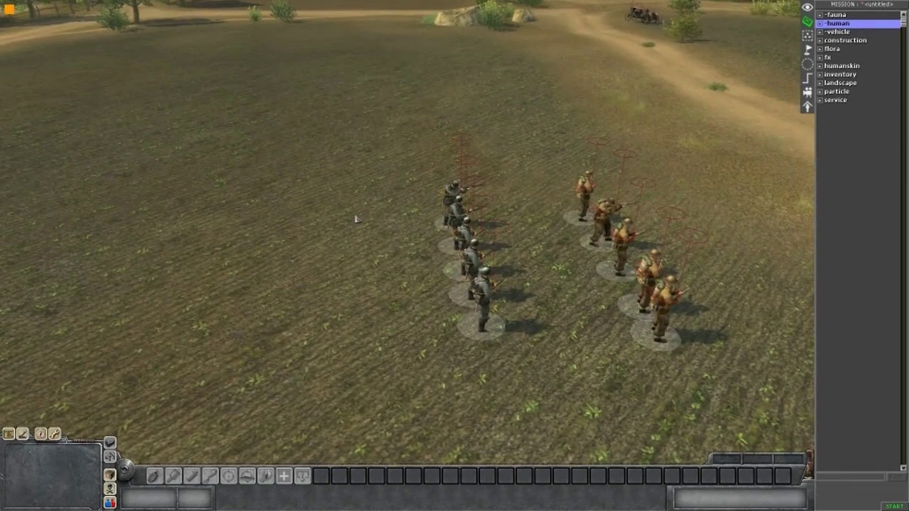
mouse_move(423, 231)
middle_mouse_down()
mouse_move(448, 272)
mouse_move(412, 218)
middle_mouse_up()
left_click_drag(398, 188, 538, 355)
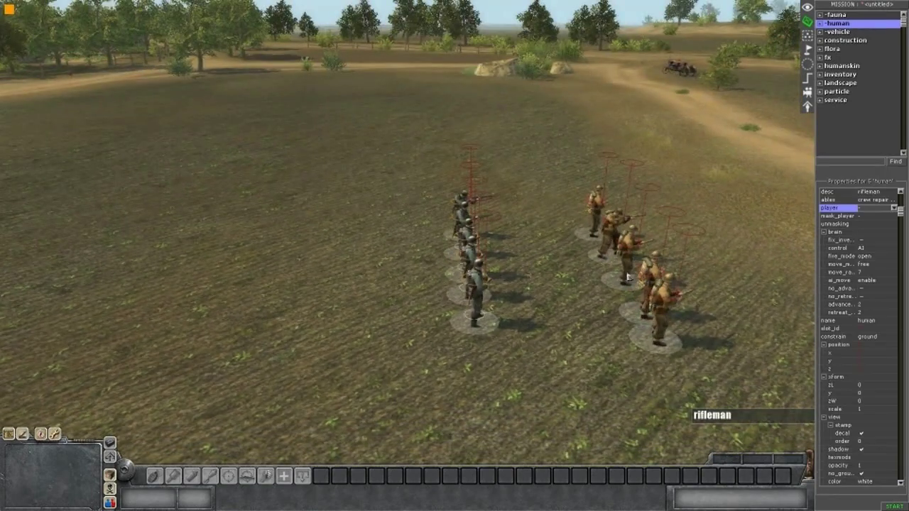
left_click(881, 213)
left_click(875, 292)
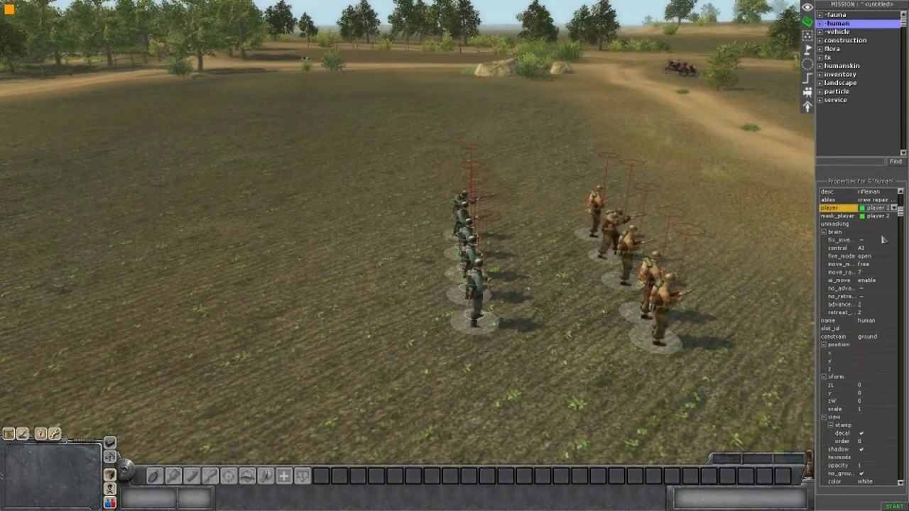
scroll(582, 310, "up", 3)
left_click(685, 305)
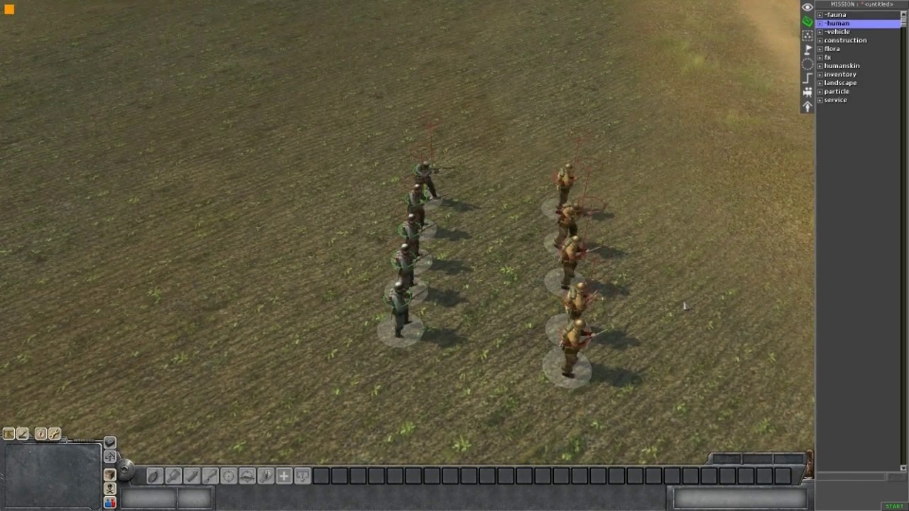
Select the English row again and review the available player options without changing the assignment.
middle_click_drag(385, 211, 714, 298)
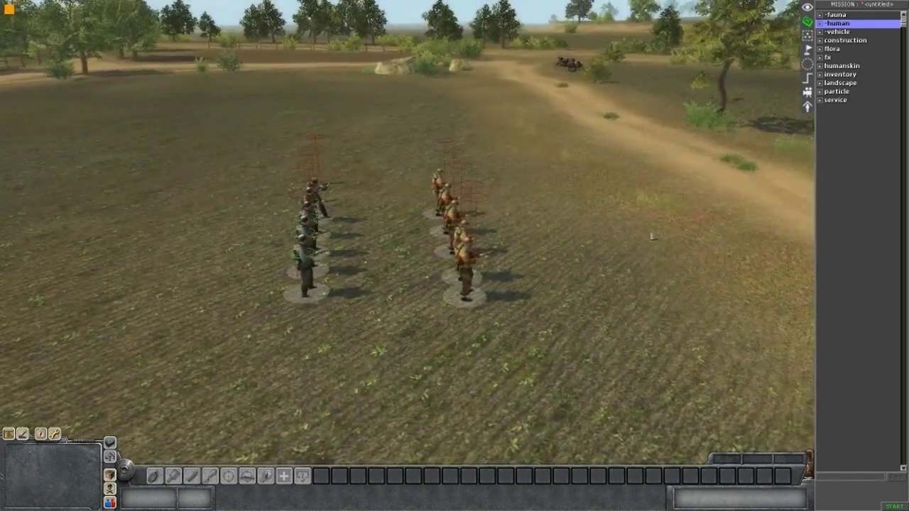
middle_click_drag(652, 237, 575, 8)
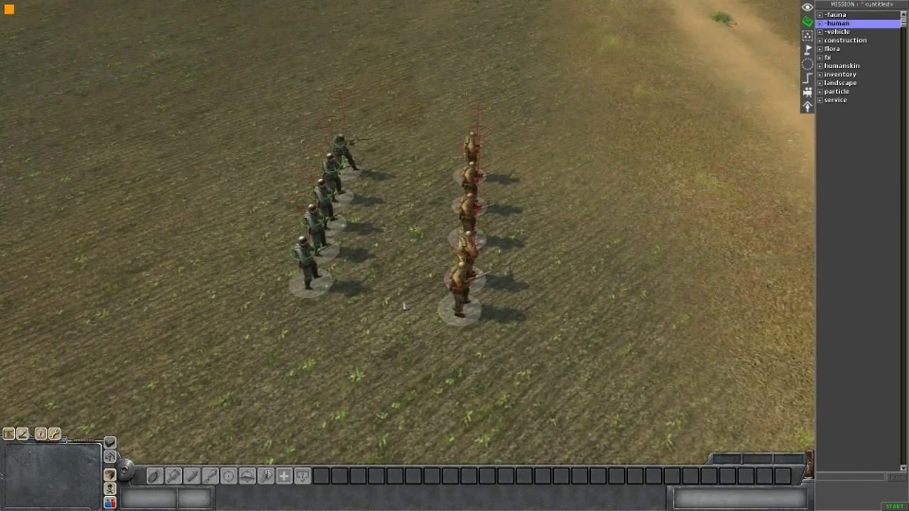
left_click_drag(454, 172, 537, 320)
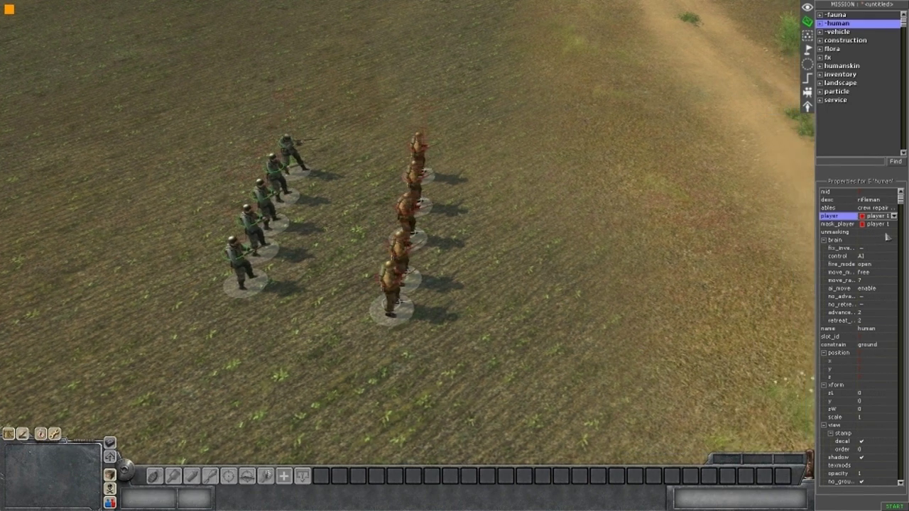
left_click(885, 217)
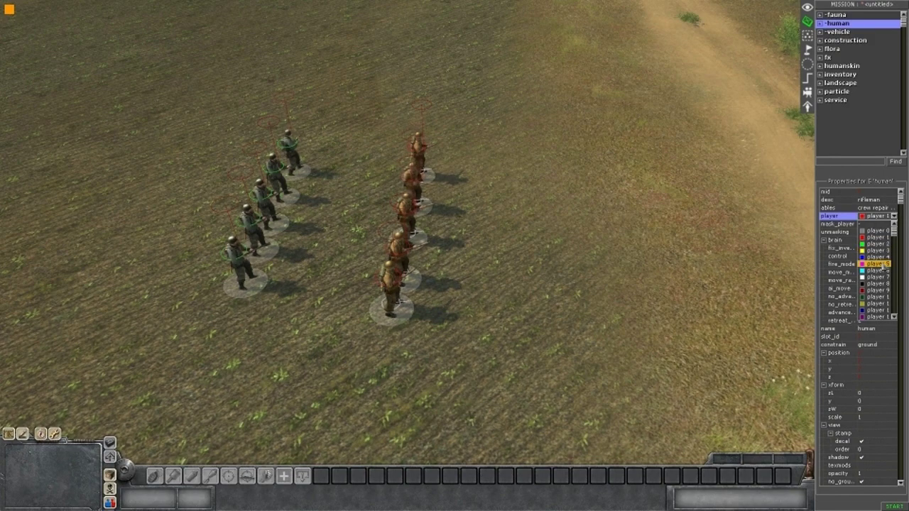
left_click(502, 167)
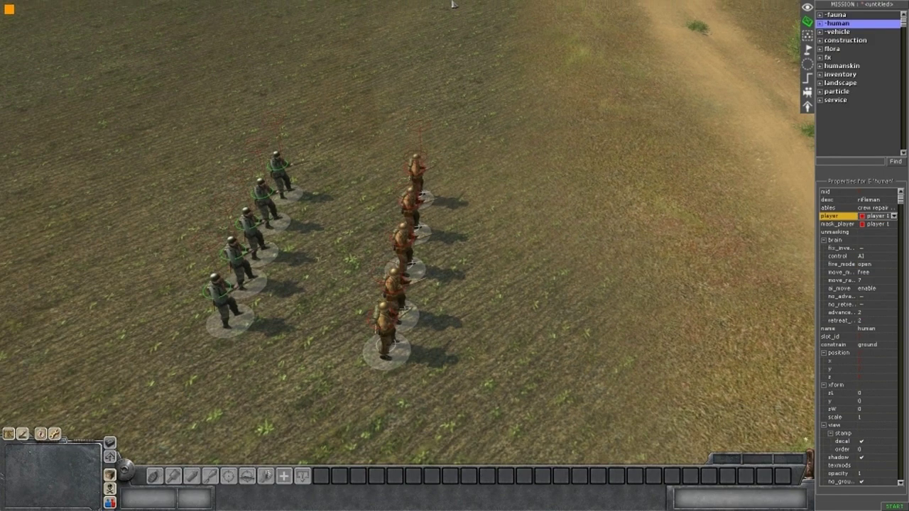
Move the row of English soldiers to the field beside the farmhouses and the red-roofed barn.
middle_click_drag(450, 5, 476, 264)
middle_click_drag(600, 325, 507, 285)
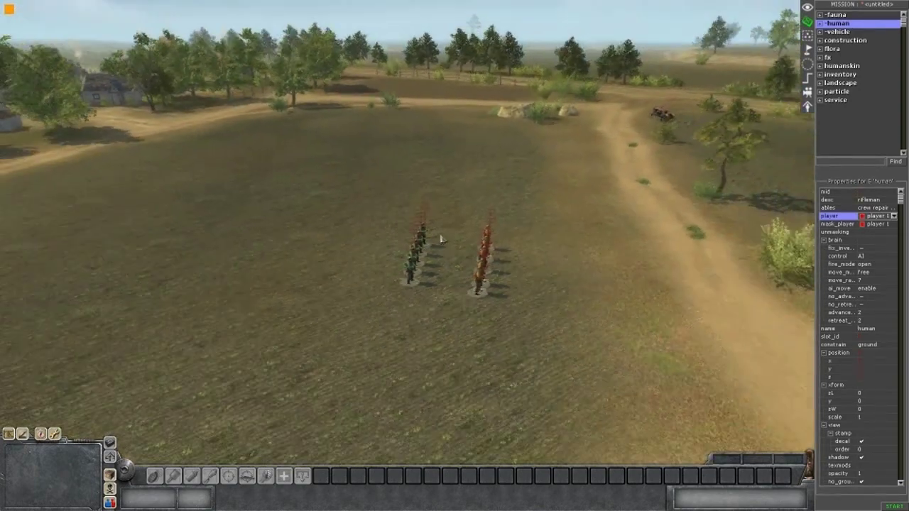
middle_click_drag(440, 239, 468, 324)
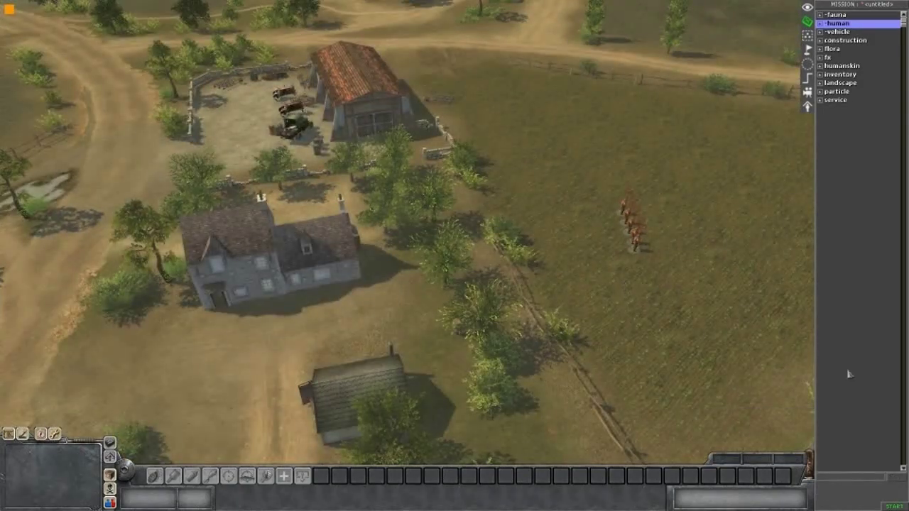
middle_click_drag(696, 348, 473, 282)
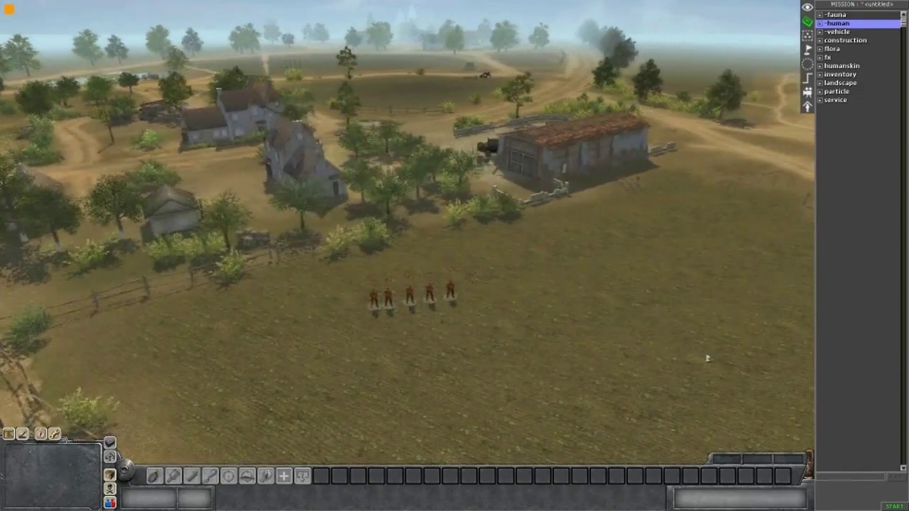
middle_click_drag(708, 359, 596, 327)
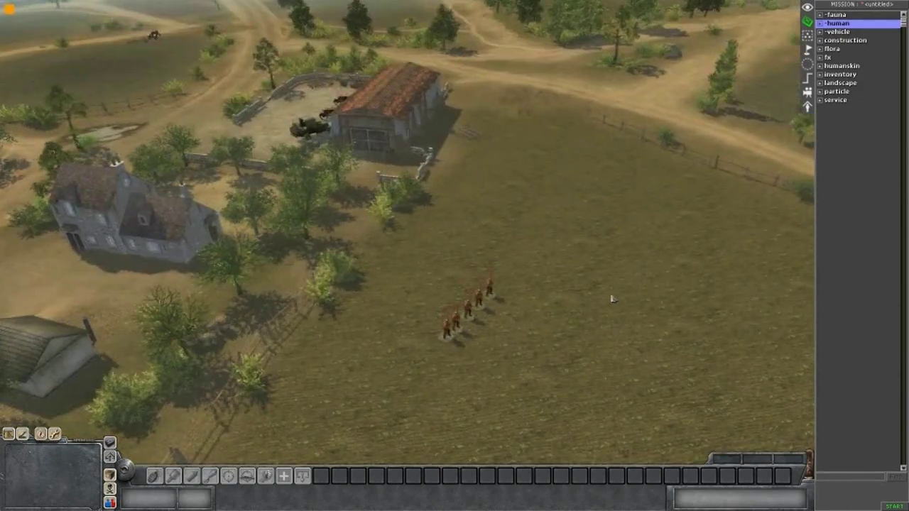
middle_click_drag(585, 212, 579, 200)
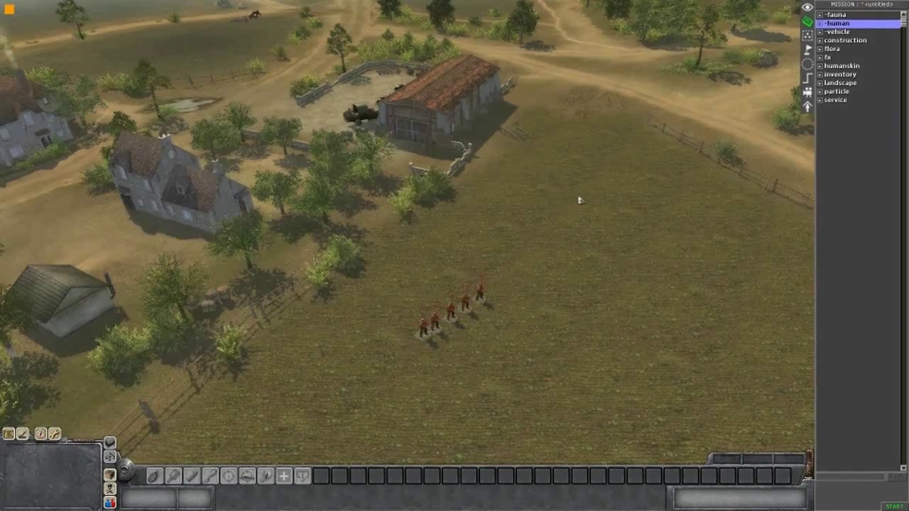
Switch to waypoint editing and add a waypoint group named team1.
left_click(807, 51)
middle_click_drag(760, 100, 759, 89)
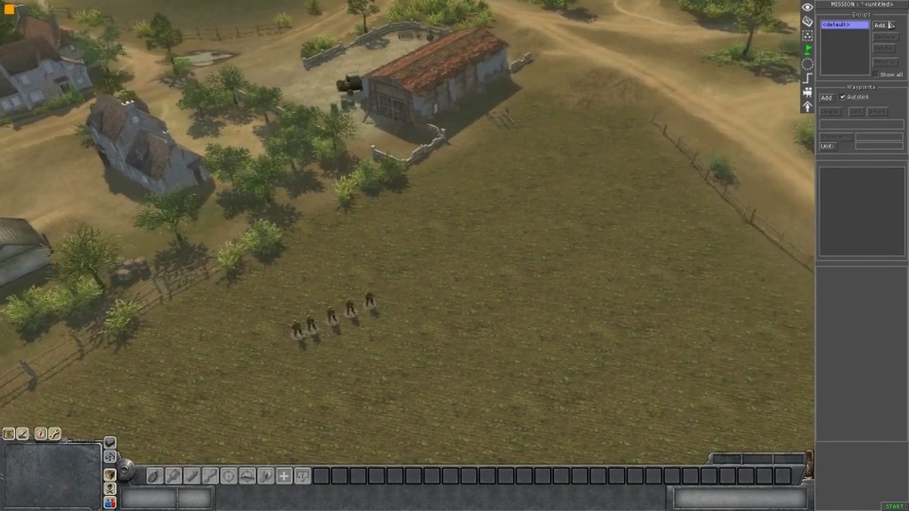
left_click(883, 25)
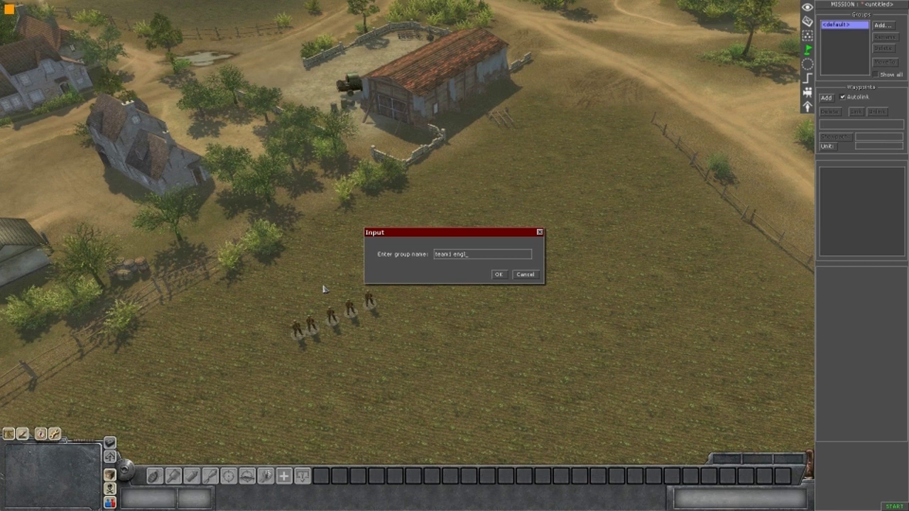
key("Left")
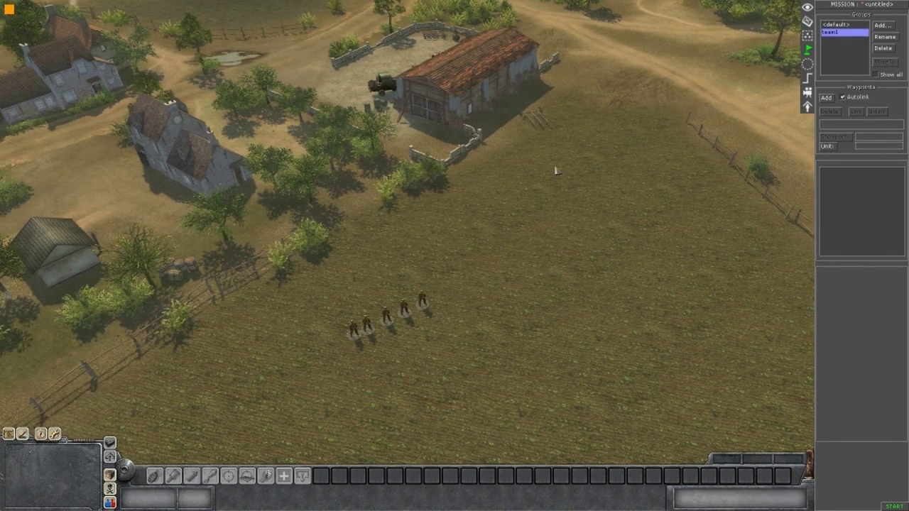
Add a waypoint to the team1 group at the middle of the English row and select it.
middle_click_drag(698, 120, 665, 168)
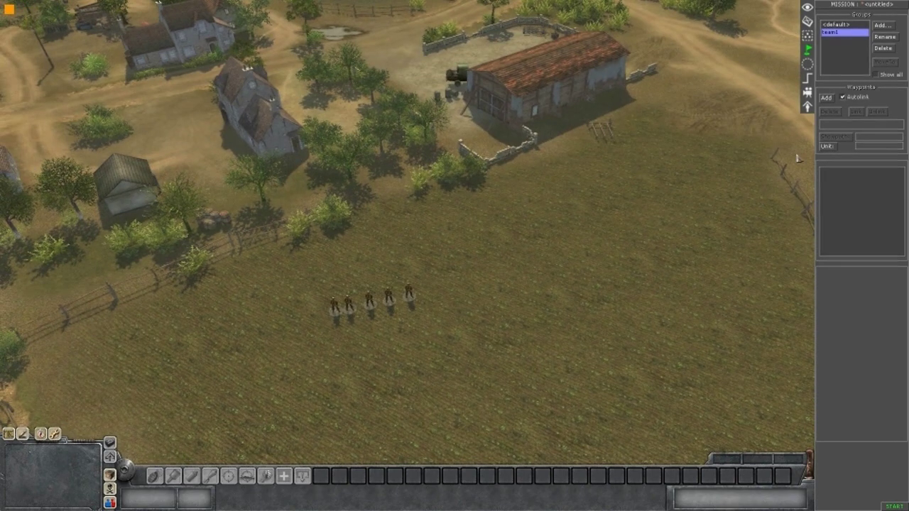
left_click(827, 98)
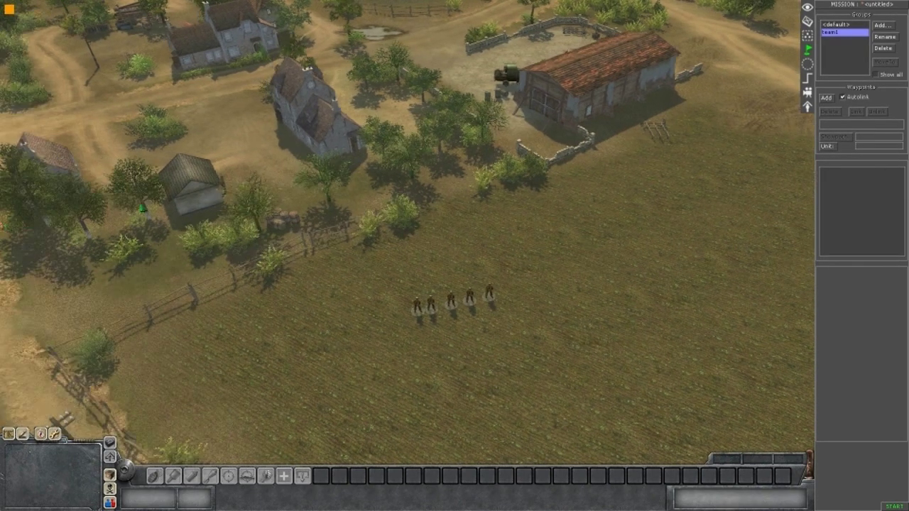
left_click(450, 296)
right_click(544, 273)
middle_click_drag(589, 264, 477, 299)
left_click(440, 291)
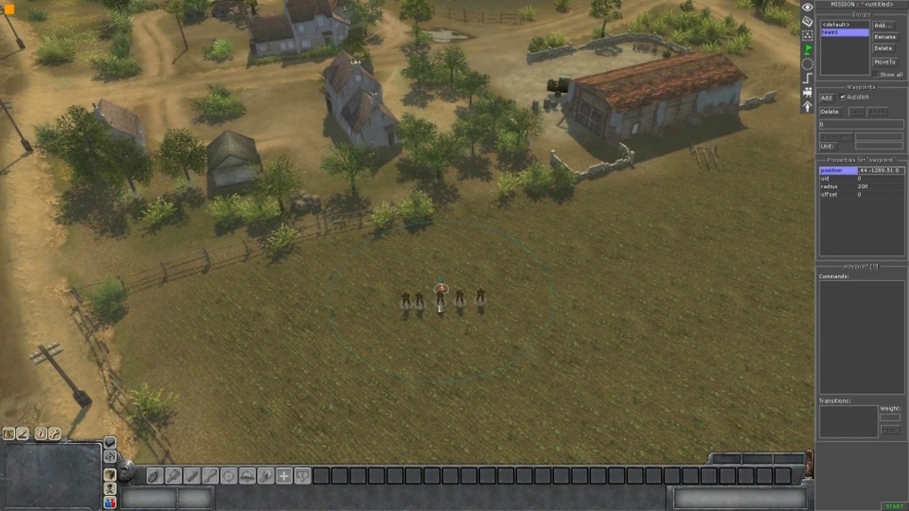
Lay a linked team1 waypoint route from the English row past the barn yard and across the far field to the German row.
left_click(827, 98)
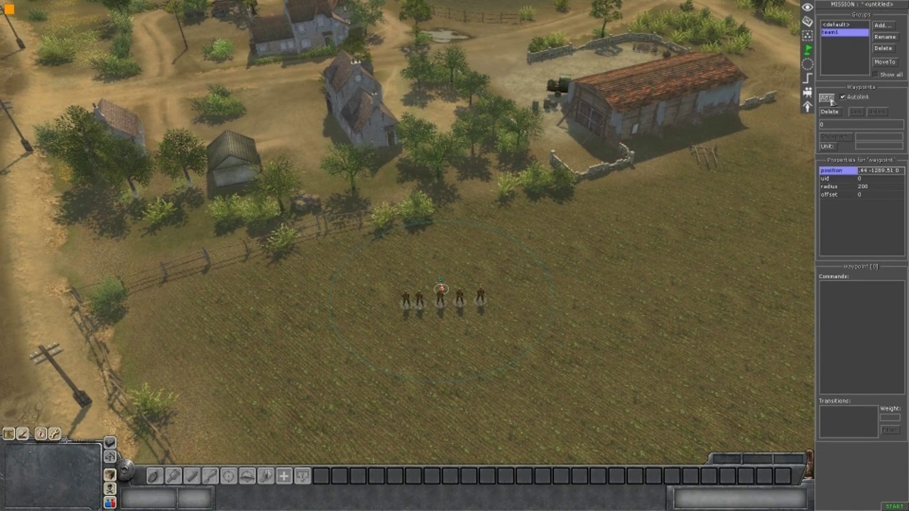
scroll(490, 215, "up", 1)
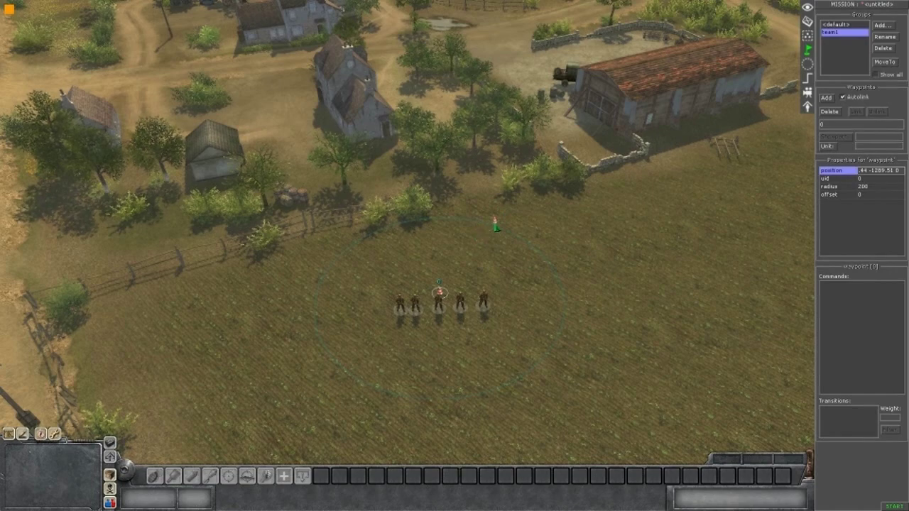
left_click(496, 225)
left_click(518, 161)
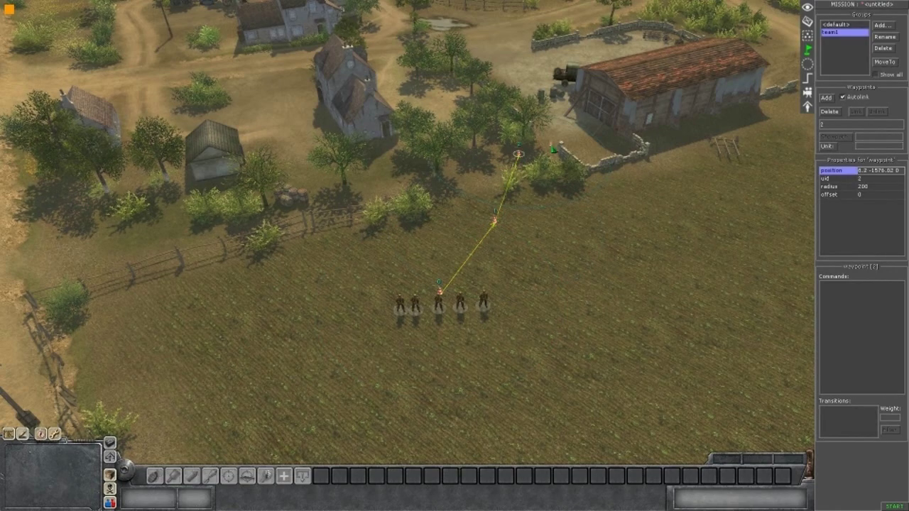
scroll(554, 147, "up", 1)
left_click(575, 186)
scroll(561, 84, "up", 1)
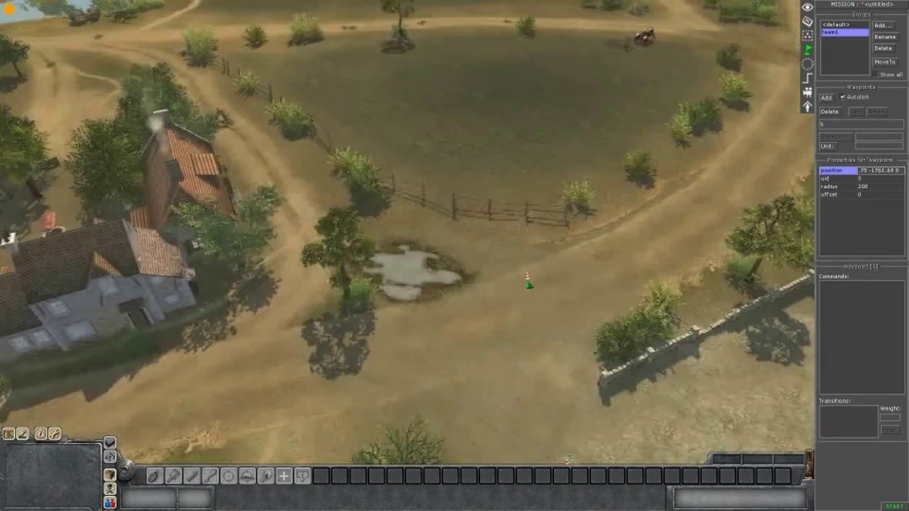
left_click(549, 250)
left_click(620, 213)
left_click(608, 213)
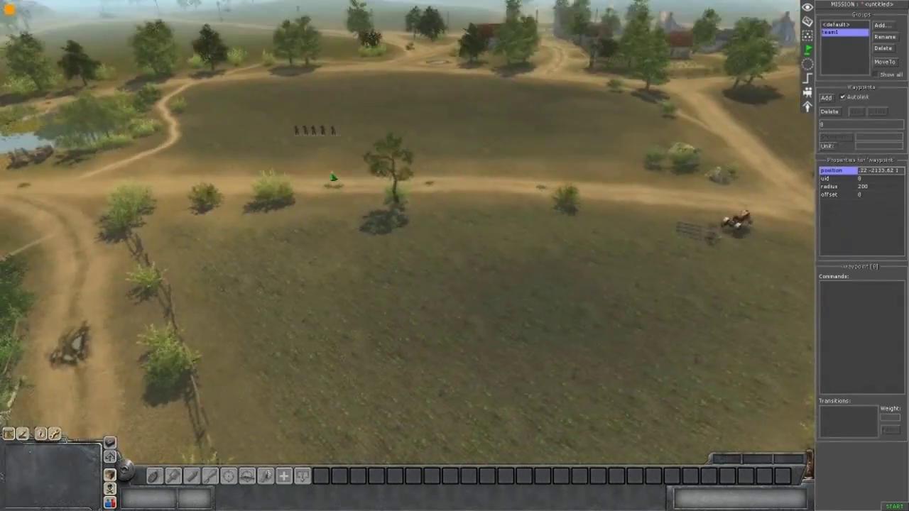
left_click(330, 158)
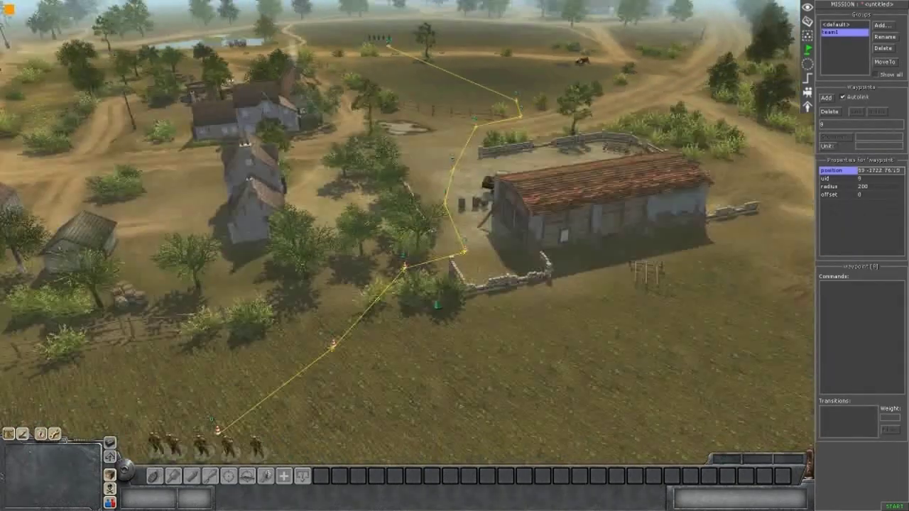
Branch a second team1 route from waypoint 1 through the orchard and along the road past the farmhouse toward the German row.
scroll(436, 305, "down", 3)
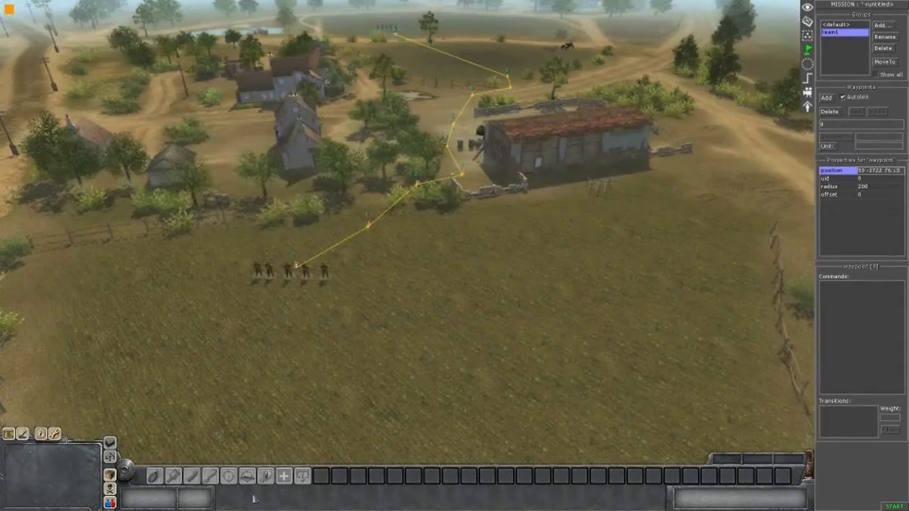
scroll(436, 260, "up", 3)
left_click_drag(416, 278, 461, 311)
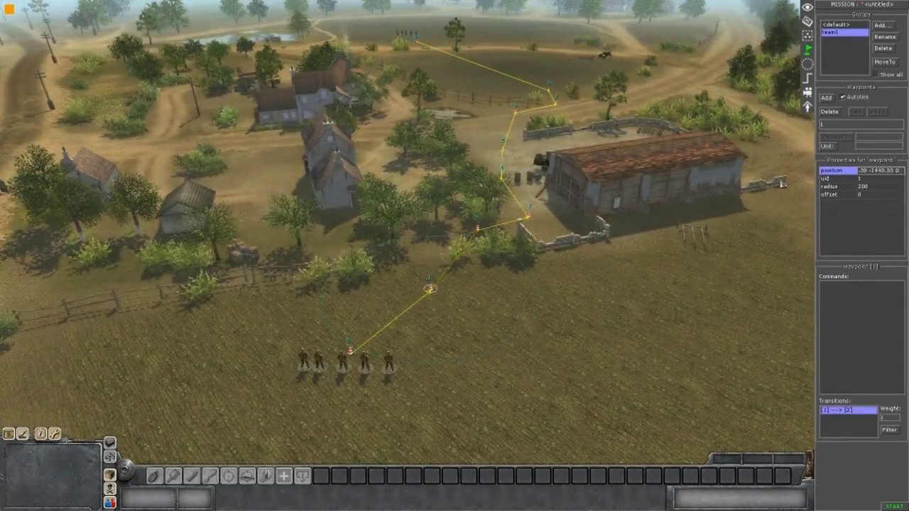
left_click(827, 103)
middle_click_drag(418, 235, 468, 229)
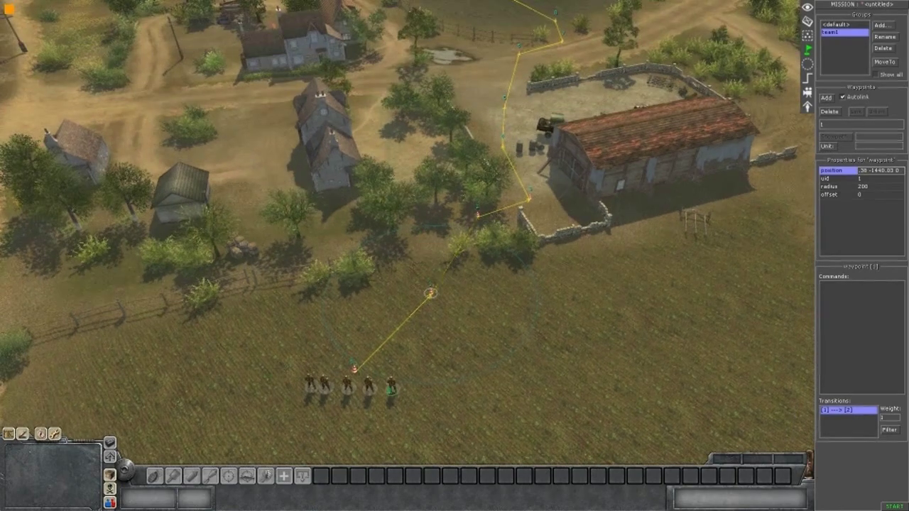
left_click(420, 161)
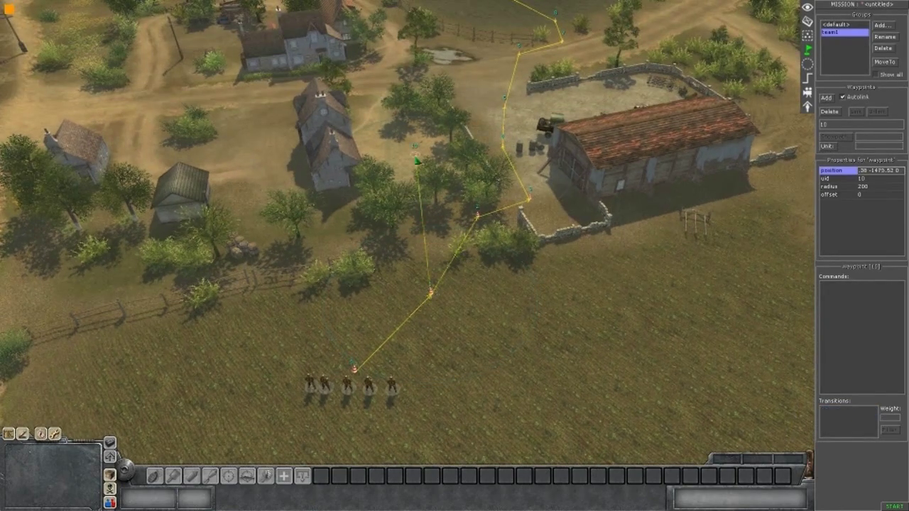
left_click(389, 107)
scroll(390, 44, "up", 3)
left_click(377, 140)
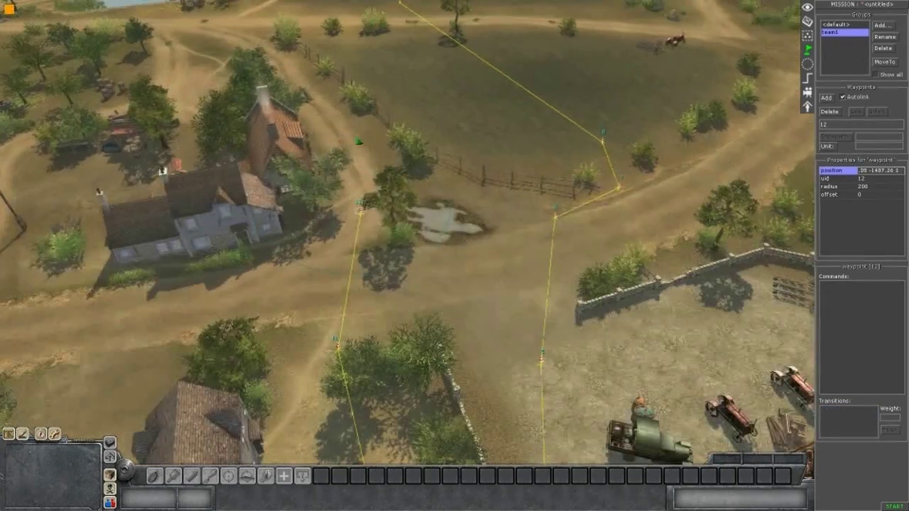
left_click(348, 130)
left_click(221, 130)
left_click(200, 99)
left_click(318, 52)
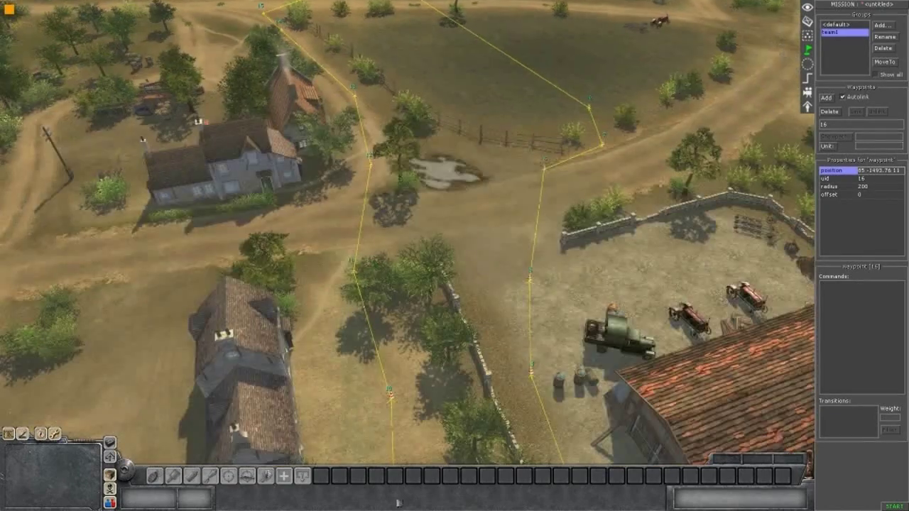
Branch a route from waypoint 11 past the puddle, along the road bend and across the far field to the German side.
left_click(352, 270)
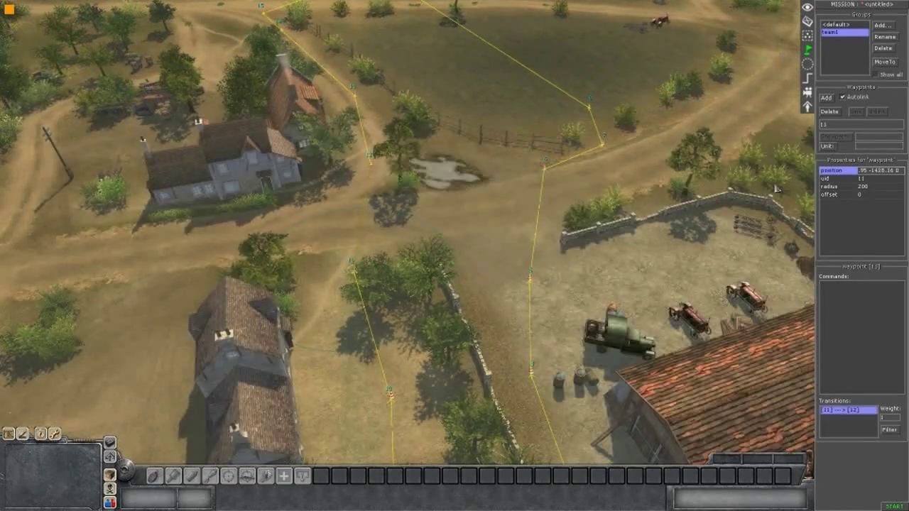
left_click(826, 98)
left_click(407, 196)
left_click(543, 183)
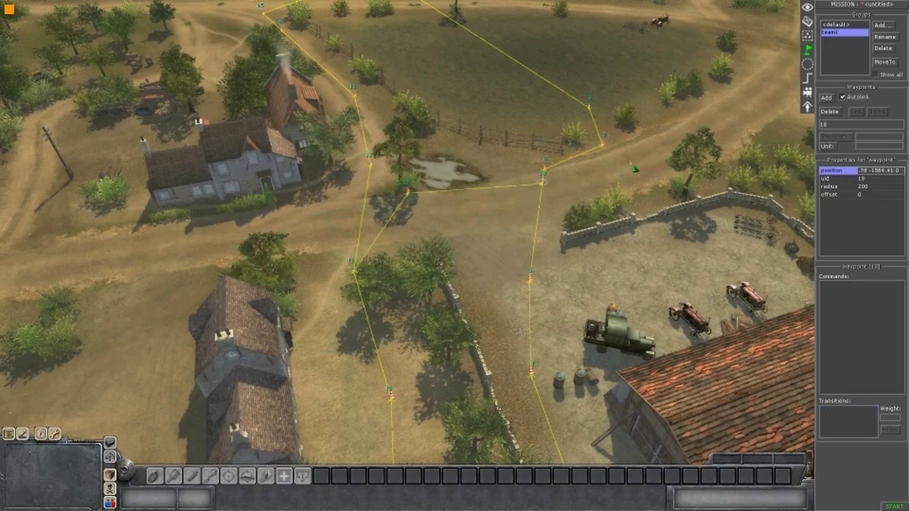
left_click(645, 159)
left_click(623, 74)
key("Up")
left_click(434, 20)
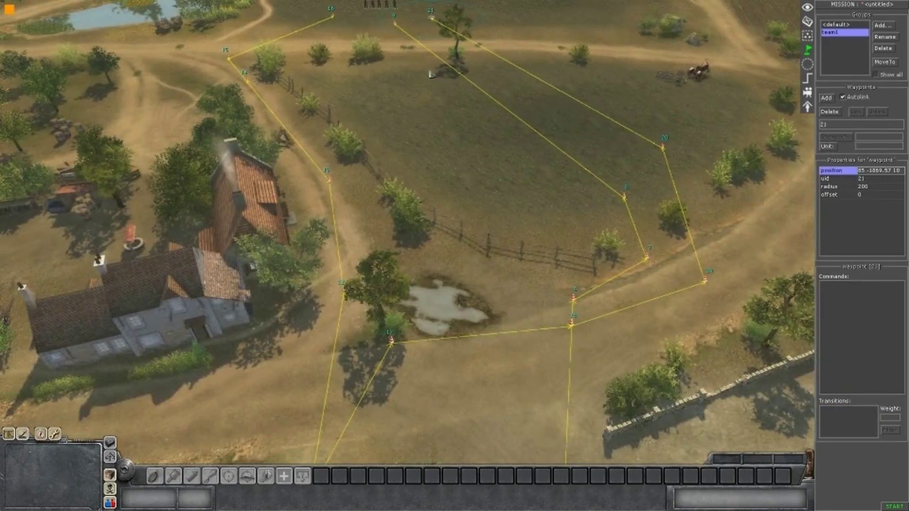
Branch a route from waypoint 0 around the outer side of the nearest farmhouse and across the road into the far field.
middle_click_drag(462, 284, 491, 217)
left_click(360, 382)
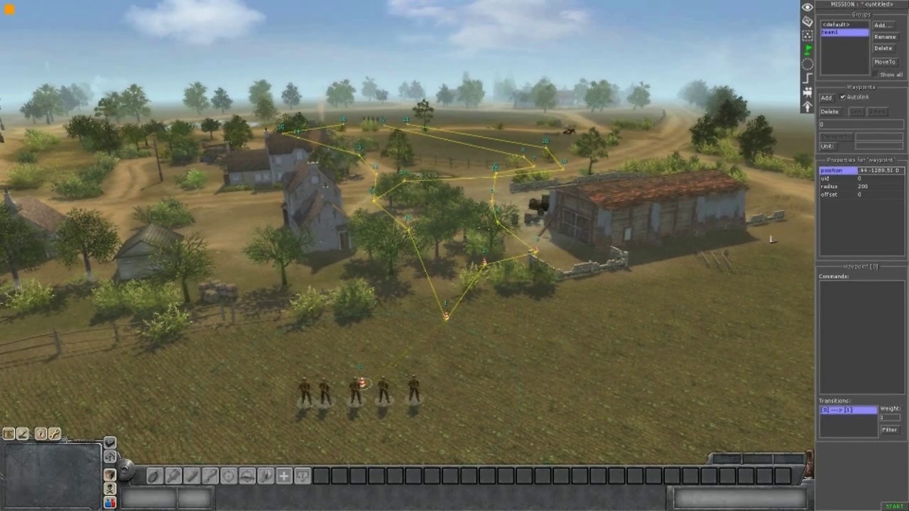
left_click(824, 102)
middle_click_drag(397, 250, 384, 293)
left_click(384, 296)
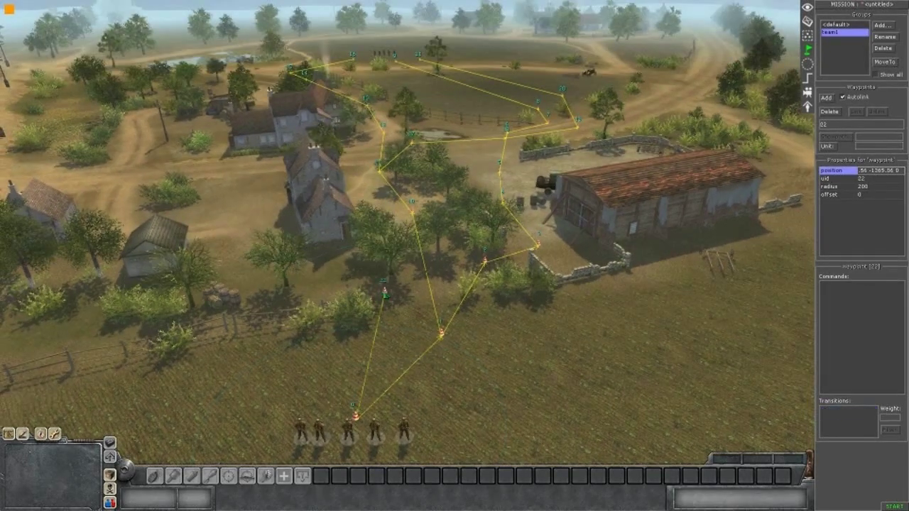
left_click(305, 269)
left_click(240, 216)
left_click(265, 162)
middle_click_drag(286, 153, 292, 205)
left_click(311, 201)
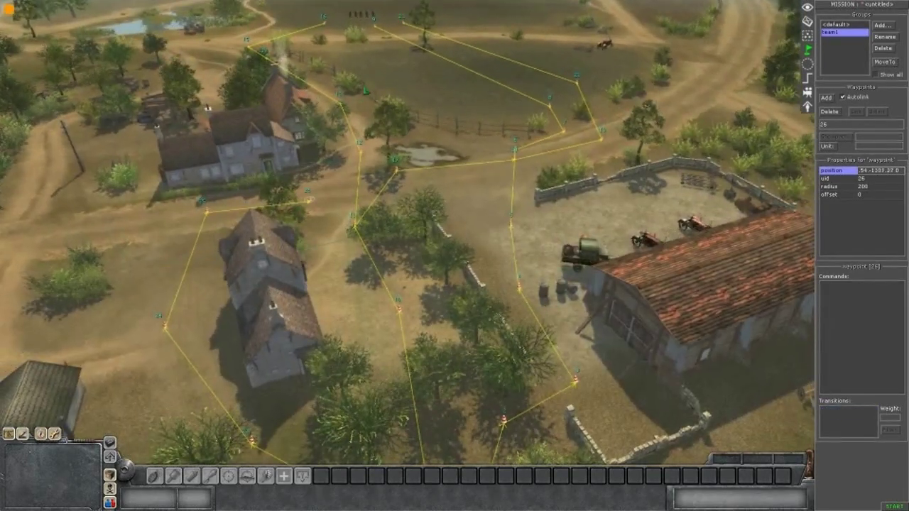
left_click(373, 62)
Link waypoint 0 directly to a new waypoint at the far edge of the field before the German row.
left_click_drag(385, 242, 412, 275)
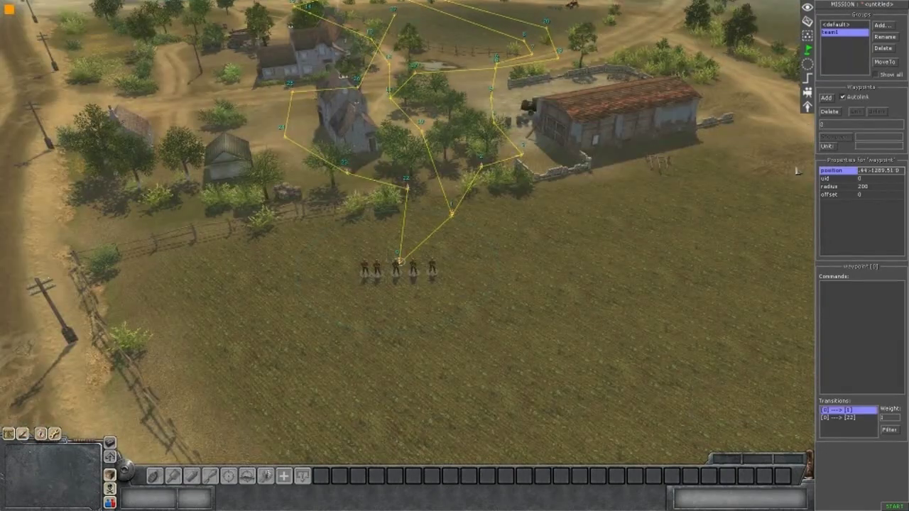
left_click(826, 100)
scroll(560, 51, "up", 2)
left_click(461, 19)
middle_click_drag(461, 21, 494, 56)
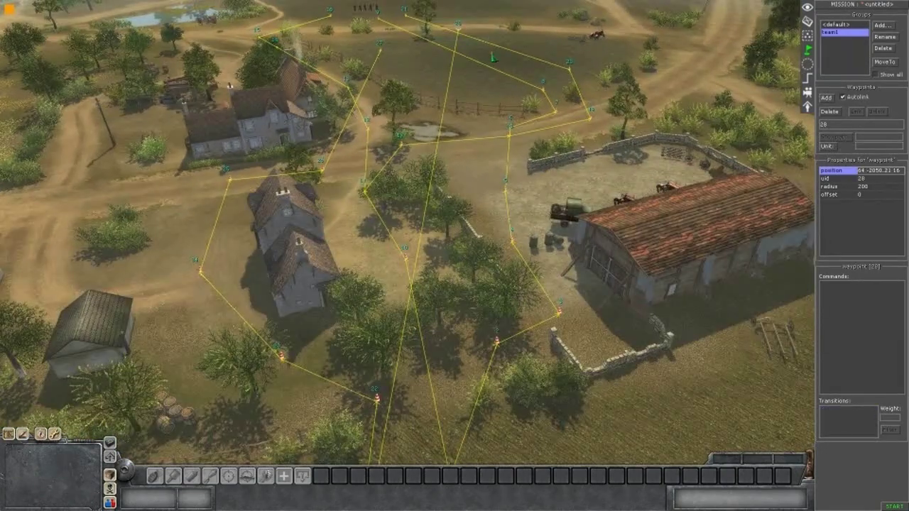
Review the branching team1 routes between the English row and the German side of the field.
middle_click_drag(432, 370, 465, 315)
scroll(405, 256, "up", 2)
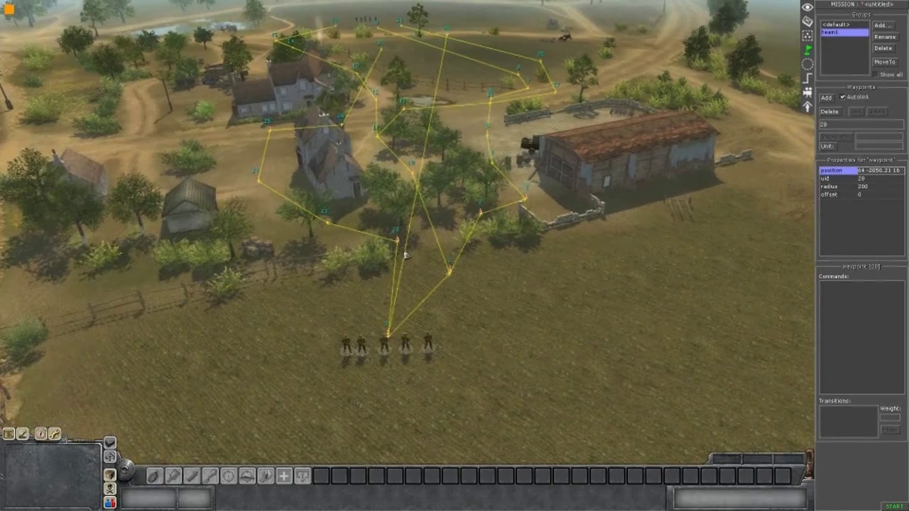
scroll(462, 222, "up", 2)
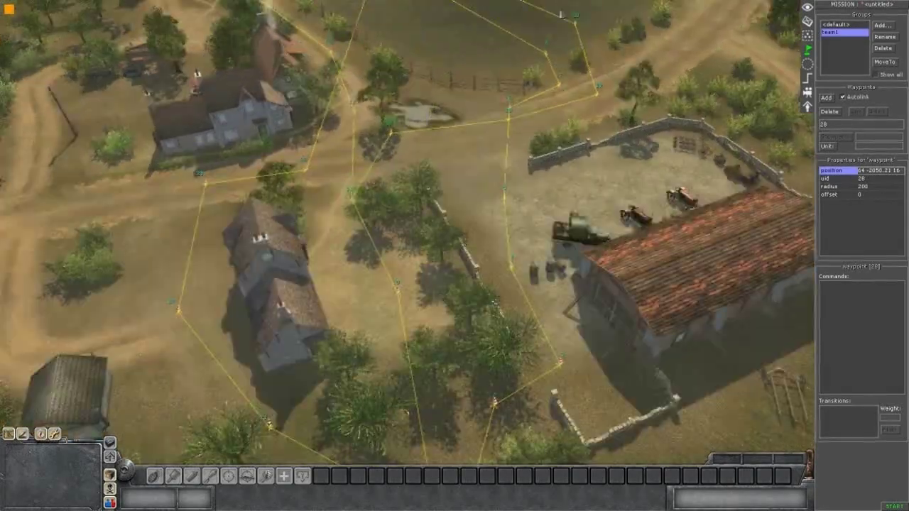
middle_click_drag(561, 16, 578, 43)
middle_click_drag(452, 286, 470, 284)
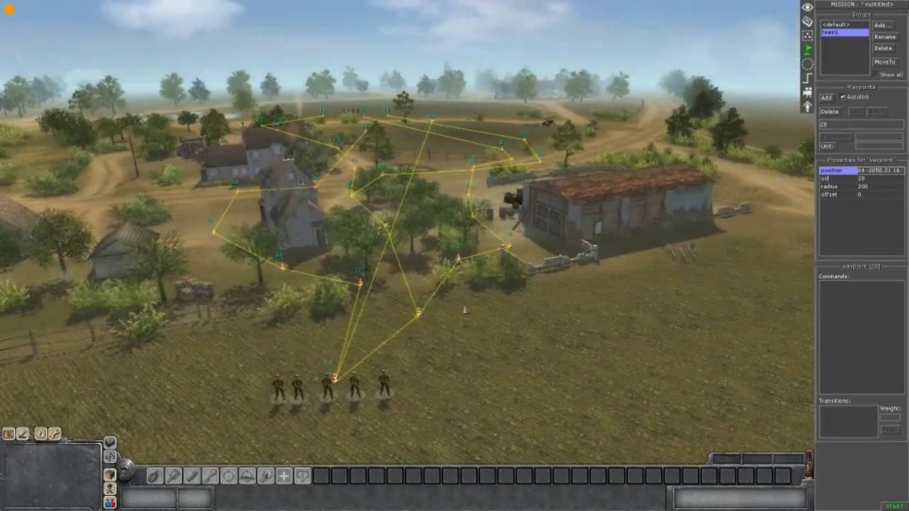
middle_click_drag(366, 366, 361, 395)
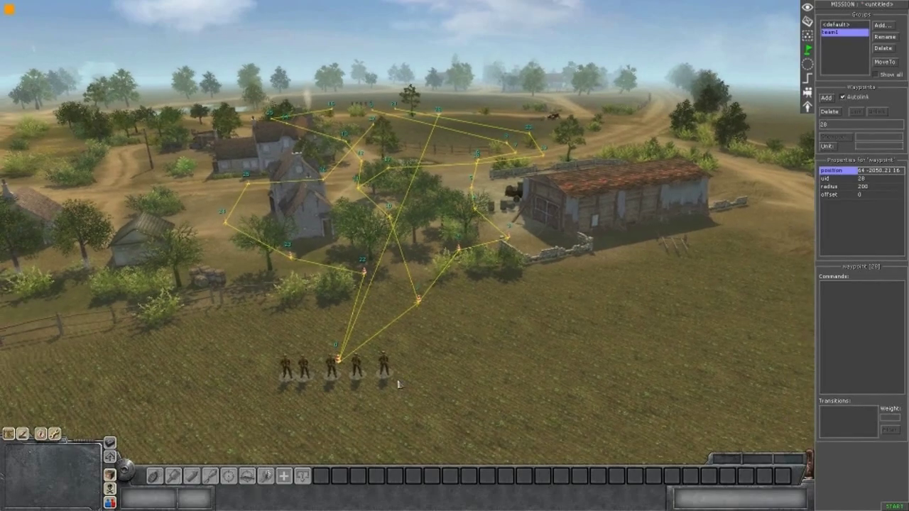
key("Up")
middle_click_drag(313, 128, 308, 154)
key("Down")
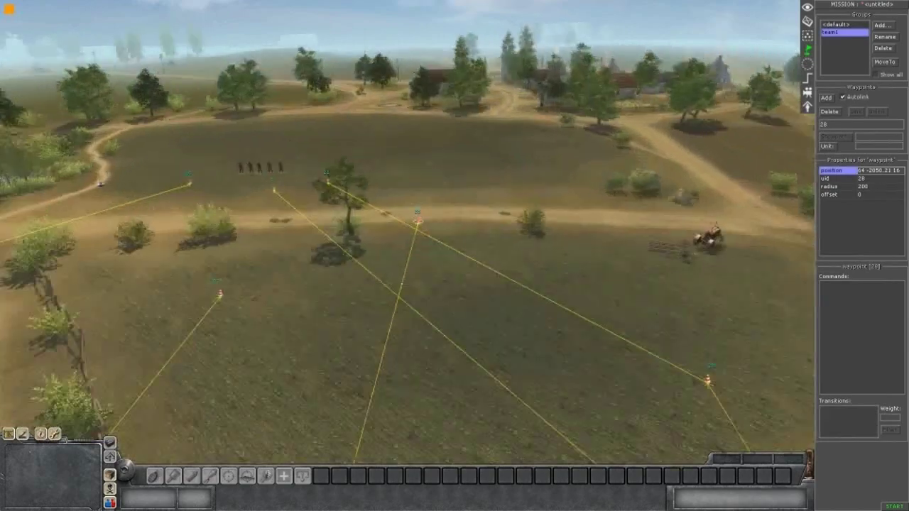
Add a waypoint group named german and place its first waypoint at the middle of the German row.
middle_click_drag(73, 251, 525, 199)
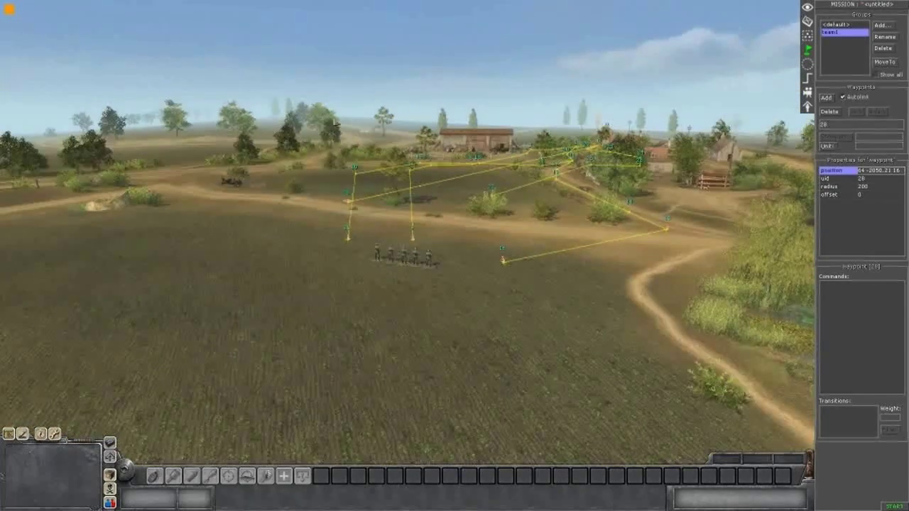
middle_click_drag(705, 179, 778, 232)
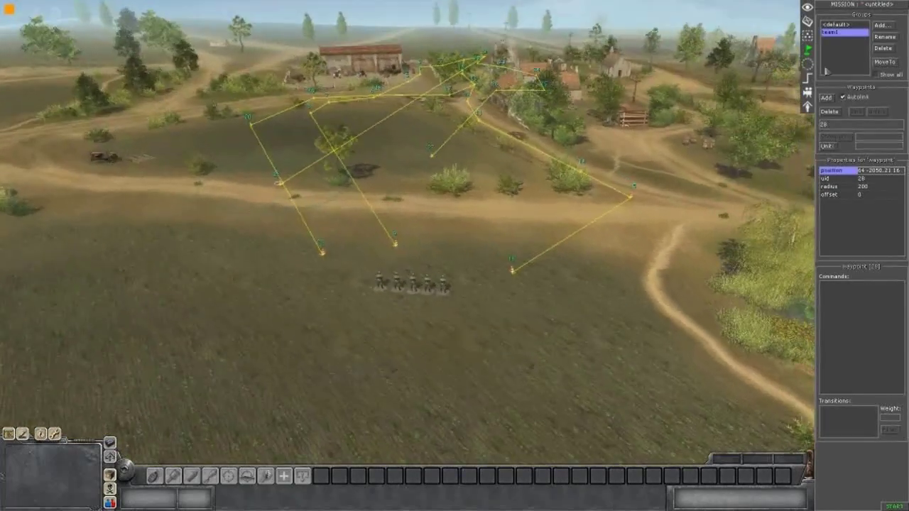
left_click(880, 26)
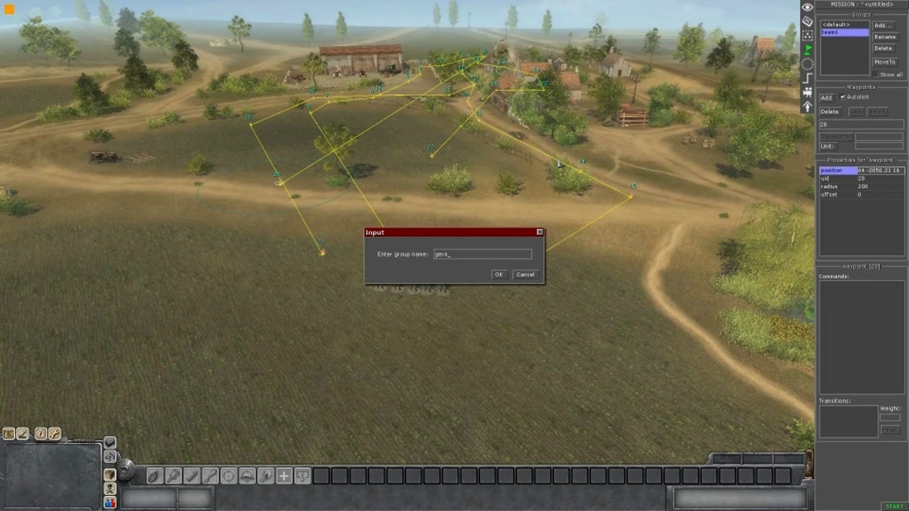
key("Return")
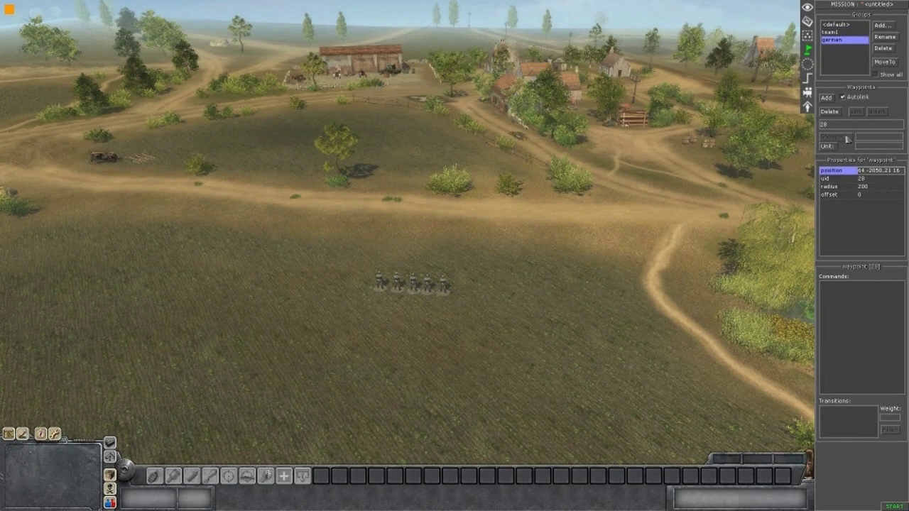
left_click(826, 98)
left_click(414, 268)
Lay a linked german waypoint route from the German row along the fenced road to the farmhouses.
left_click(827, 99)
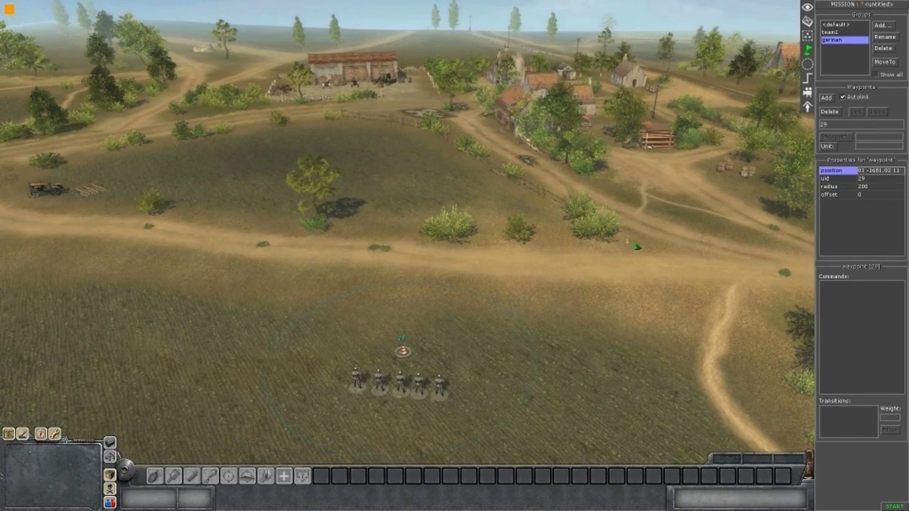
left_click(637, 246)
left_click(626, 197)
left_click(470, 166)
left_click(466, 137)
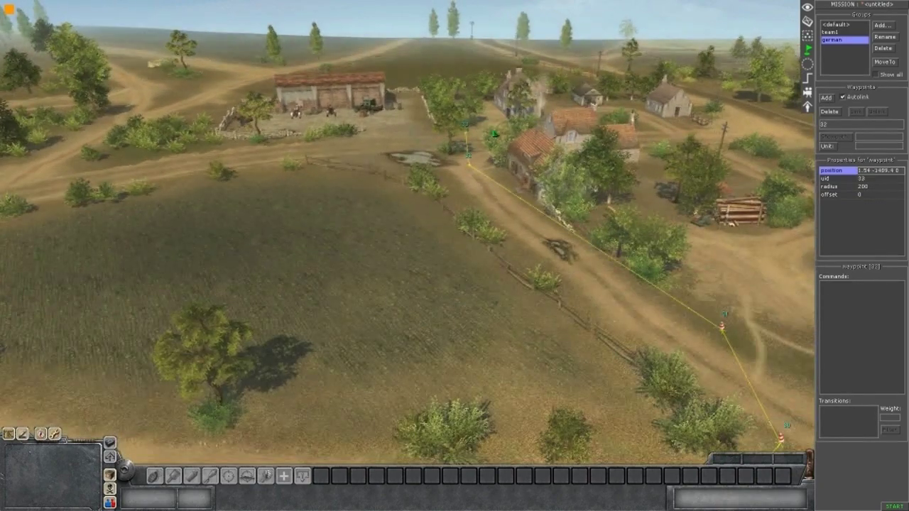
left_click(495, 135)
Branch a second german route from waypoint 29 across the field to the road by the barn and on to the farmhouses.
left_click(394, 415)
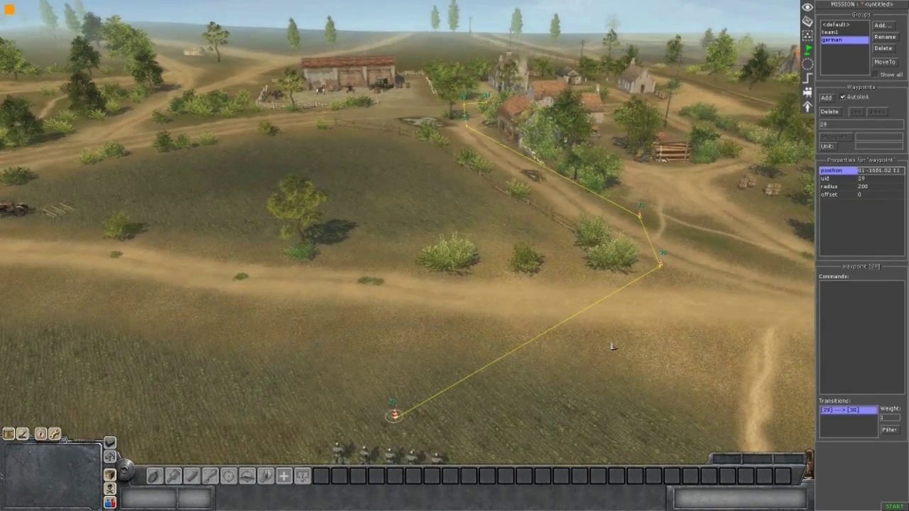
left_click(827, 99)
left_click(315, 125)
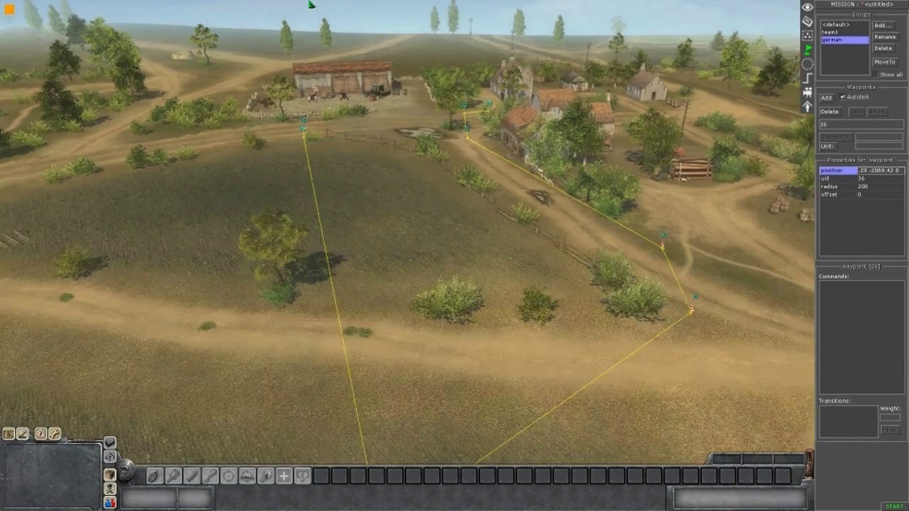
middle_click_drag(311, 4, 571, 179)
left_click(310, 183)
left_click(391, 150)
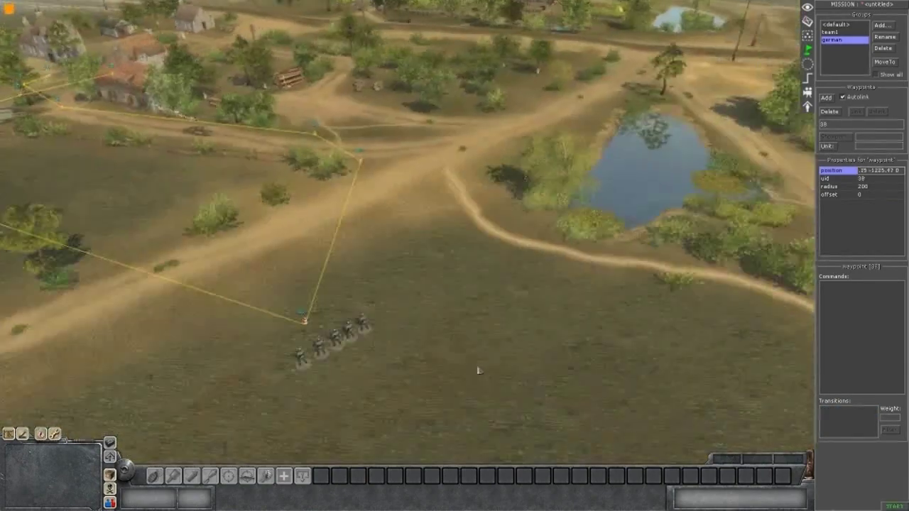
middle_click_drag(479, 370, 467, 244)
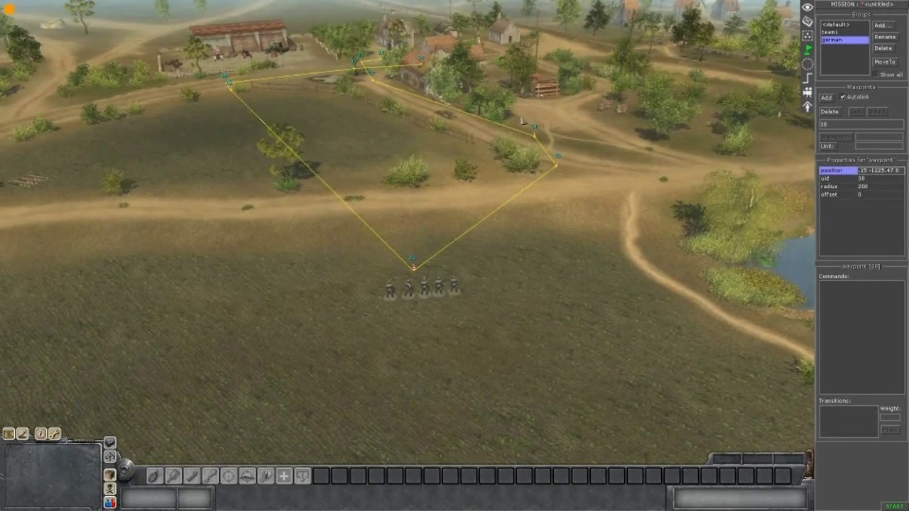
Add a new mission trigger named english.
scroll(623, 64, "up", 3)
scroll(686, 239, "down", 5)
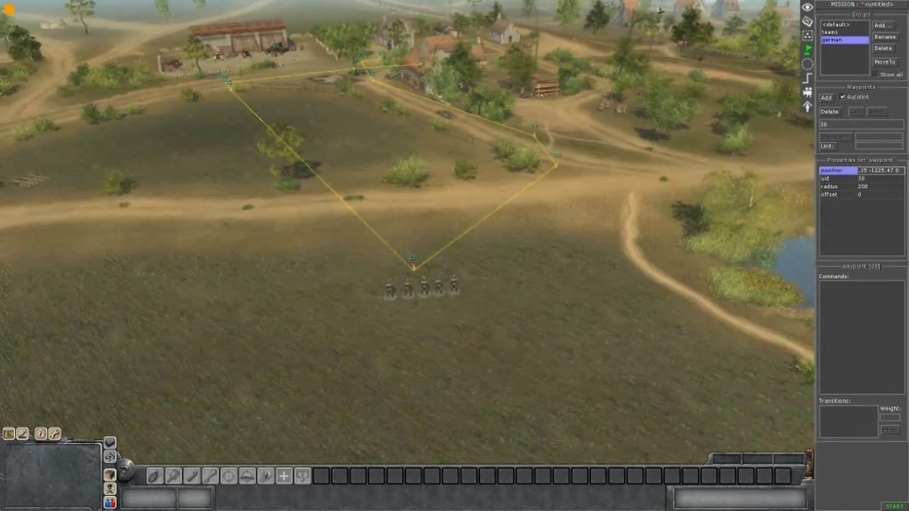
scroll(630, 296, "up", 2)
middle_click_drag(555, 133, 513, 184)
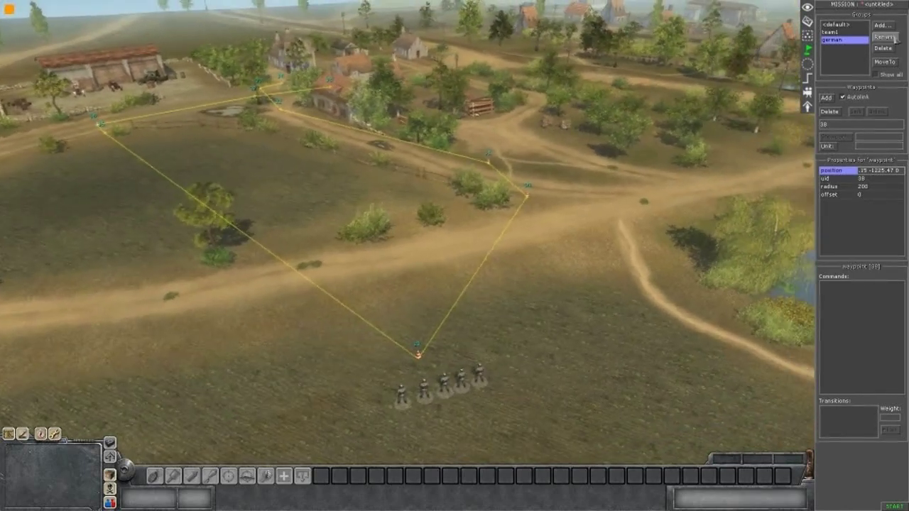
left_click(807, 77)
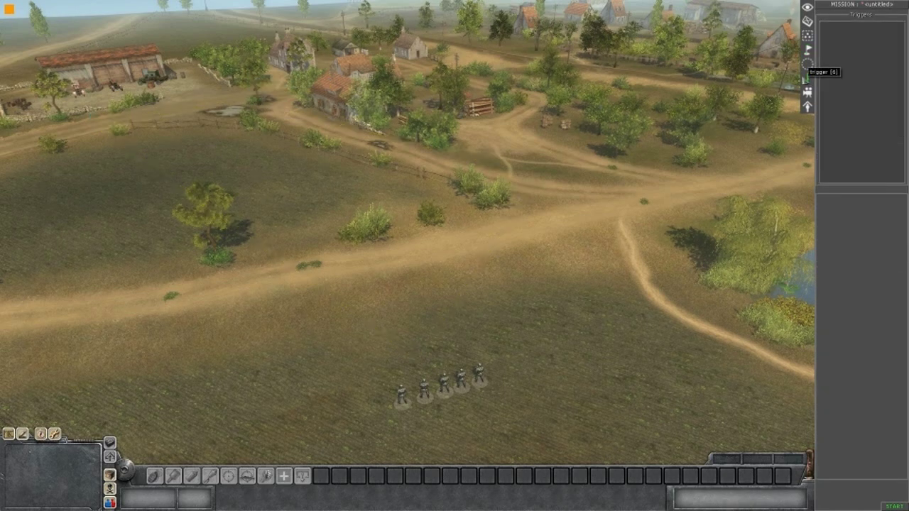
right_click(844, 68)
left_click(854, 70)
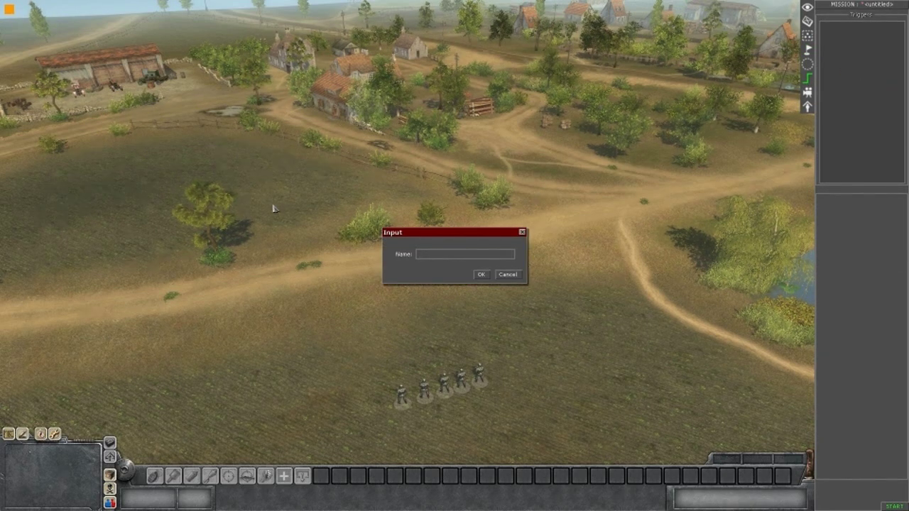
key("Return")
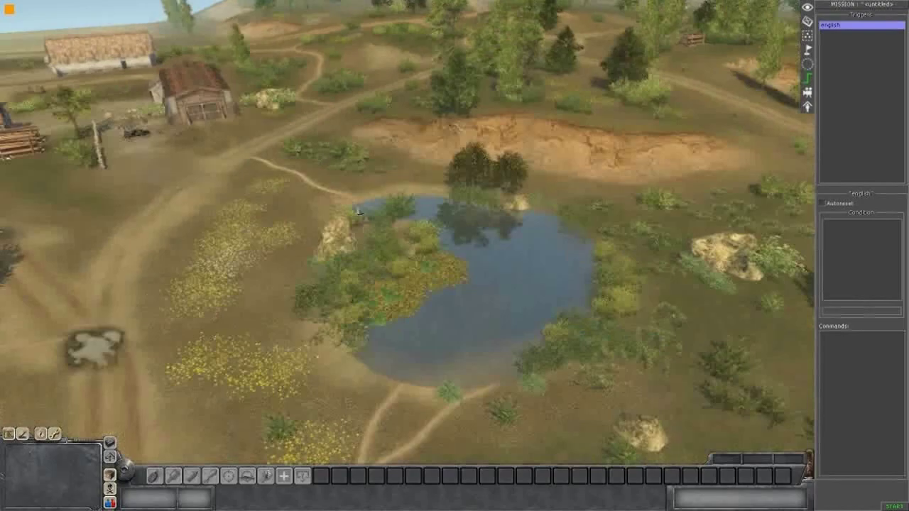
Locate the row of English soldiers in the field beside the farmhouses and the red-roofed barn.
middle_click_drag(358, 211, 227, 223)
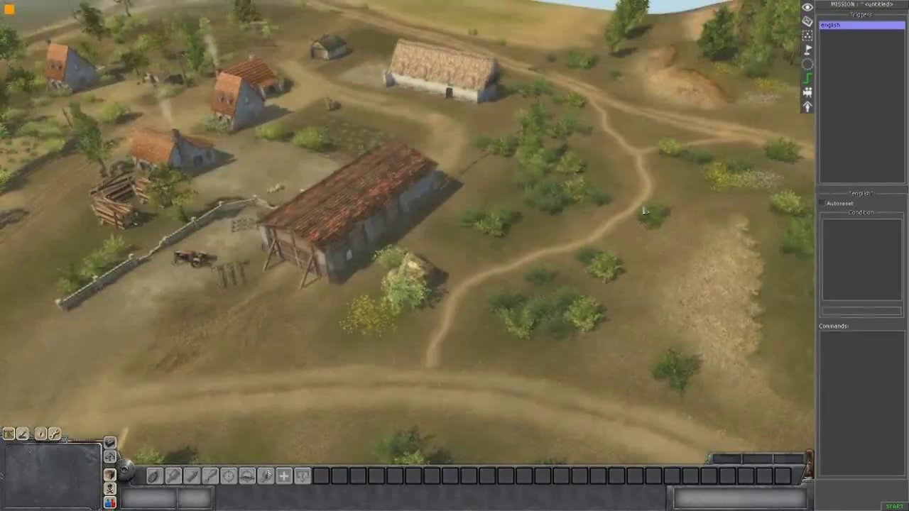
middle_click_drag(628, 200, 440, 188)
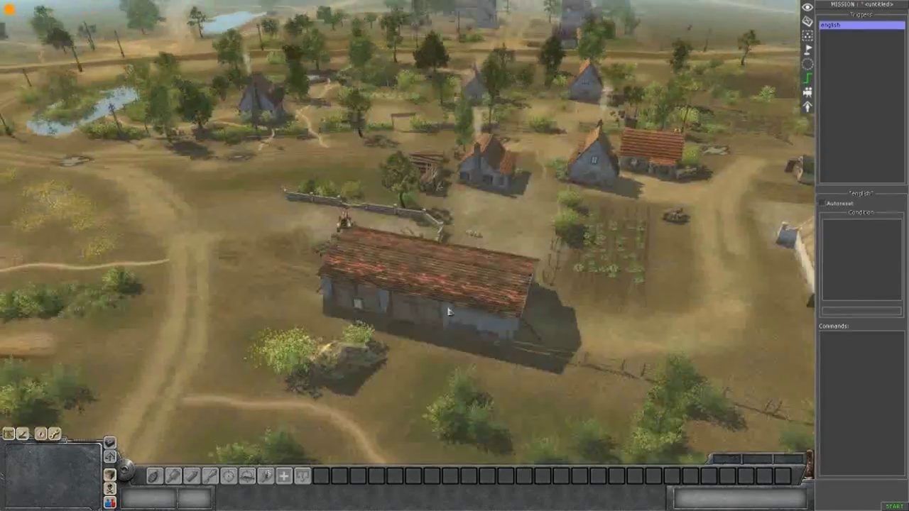
key("m")
left_click(147, 60)
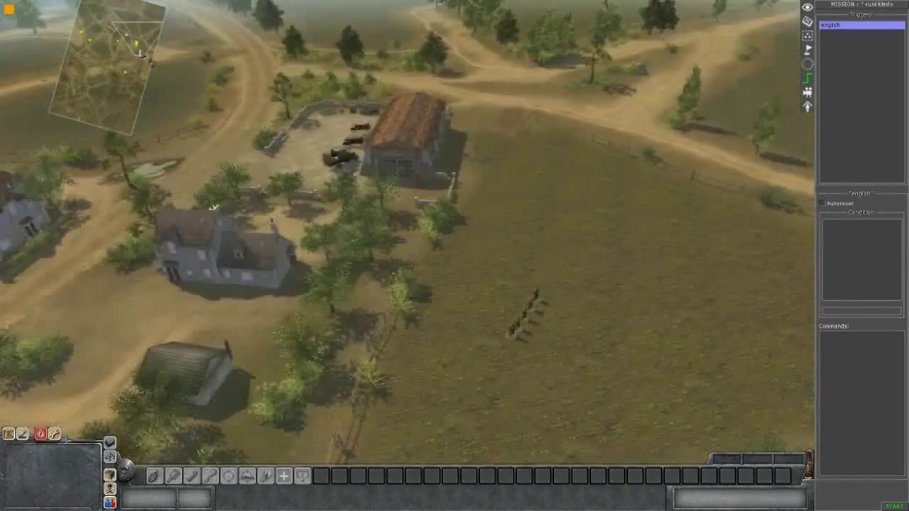
key("m")
middle_click_drag(513, 250, 427, 310)
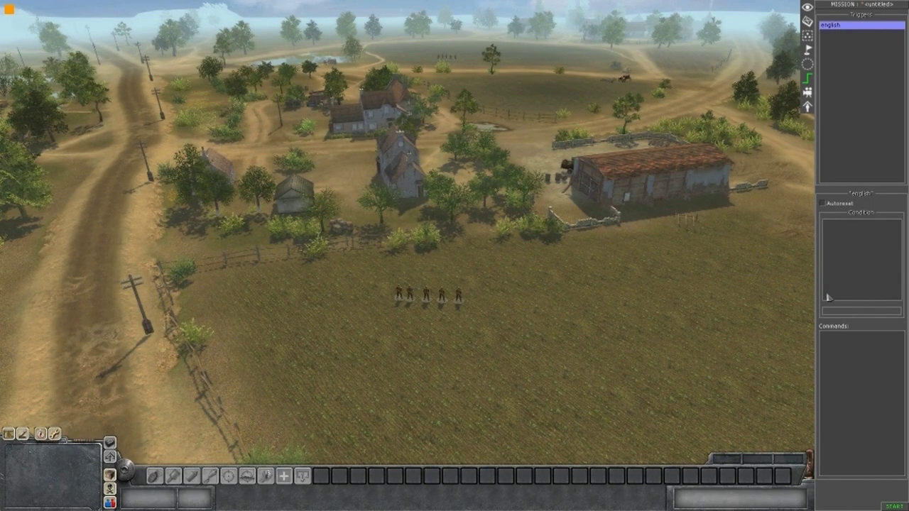
right_click(849, 365)
left_click(857, 367)
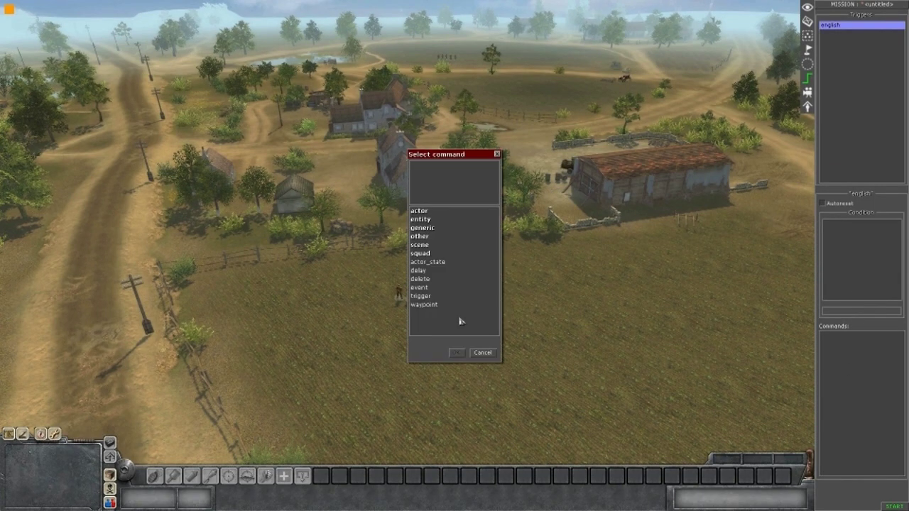
left_click(483, 353)
Add a waypoint command to the english trigger, leaving its properties at their defaults.
right_click(851, 366)
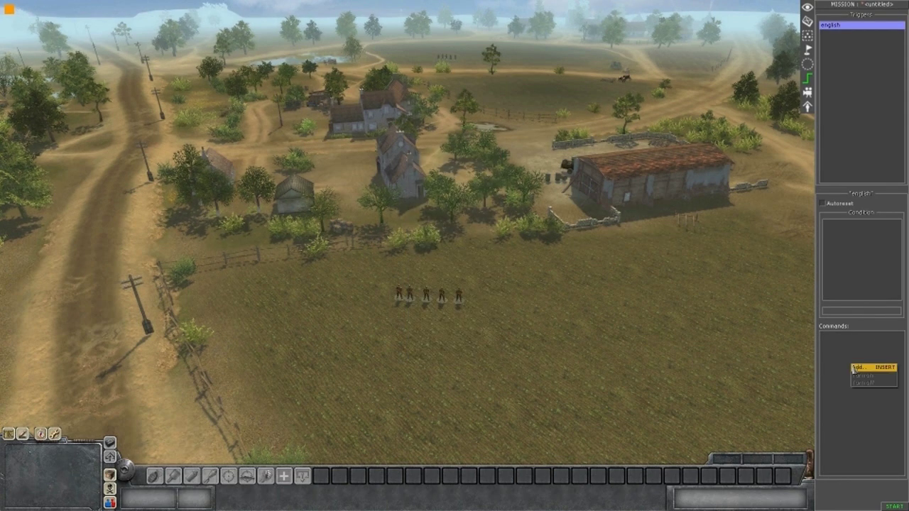
left_click(857, 368)
left_click(426, 305)
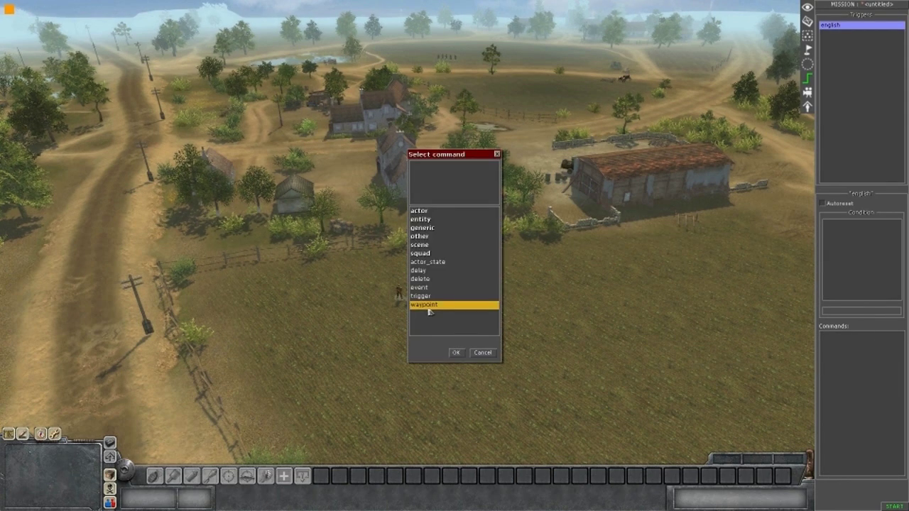
double_click(428, 308)
left_click(545, 180)
left_click(545, 189)
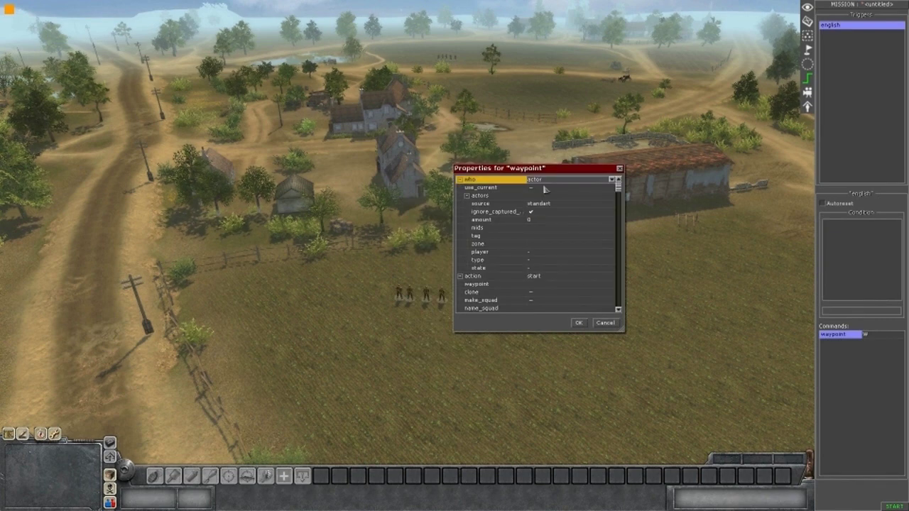
left_click(540, 236)
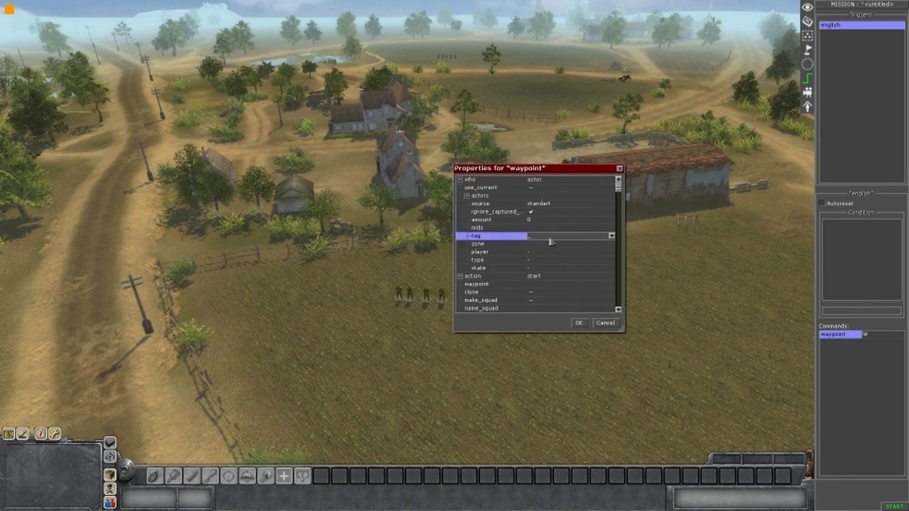
left_click(605, 323)
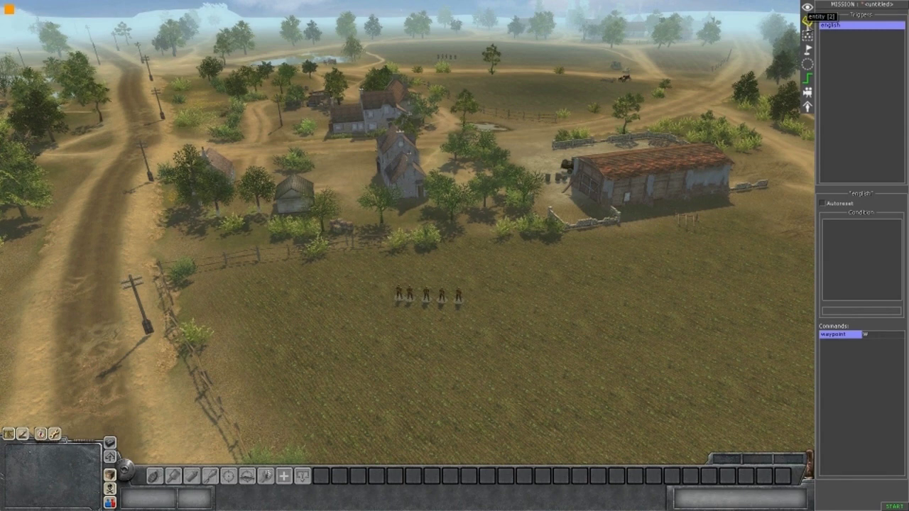
Select all five English soldiers in the row and give them the tag english.
left_click(808, 21)
left_click(836, 23)
left_click_drag(370, 279, 527, 322)
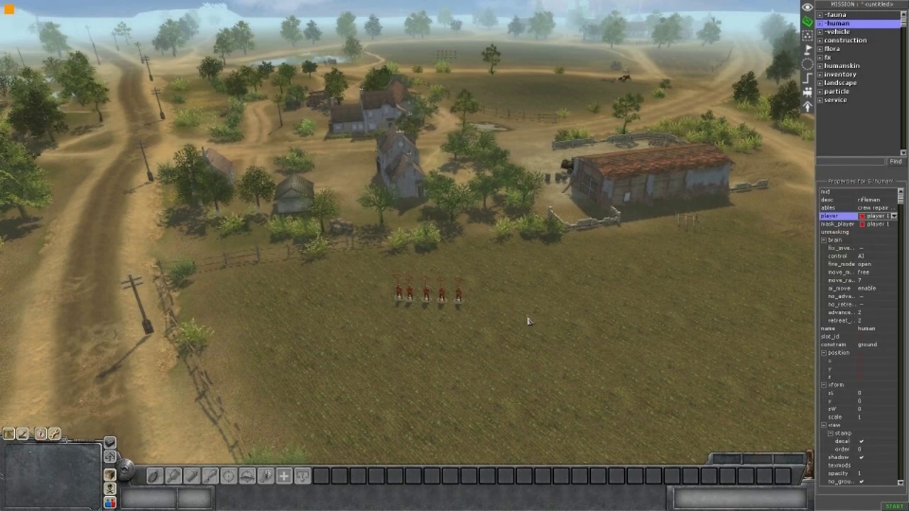
right_click(528, 321)
key("6")
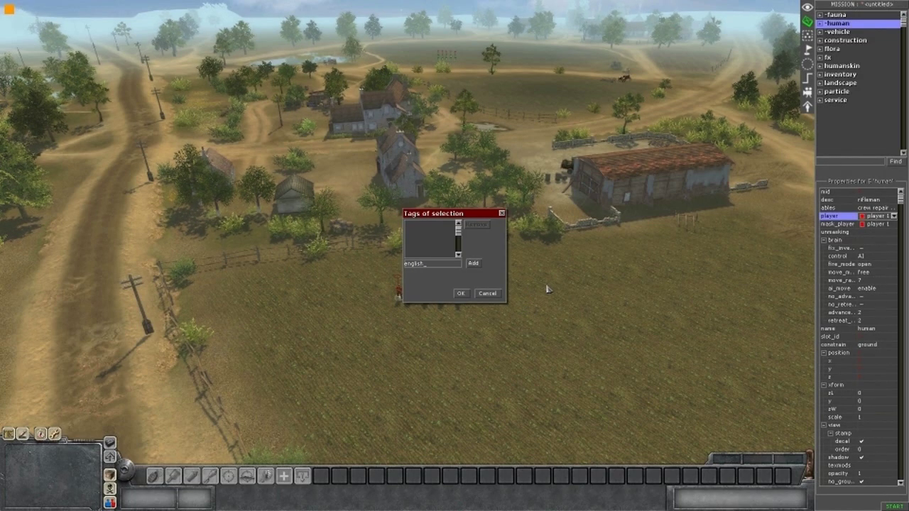
key("Return")
key("Return")
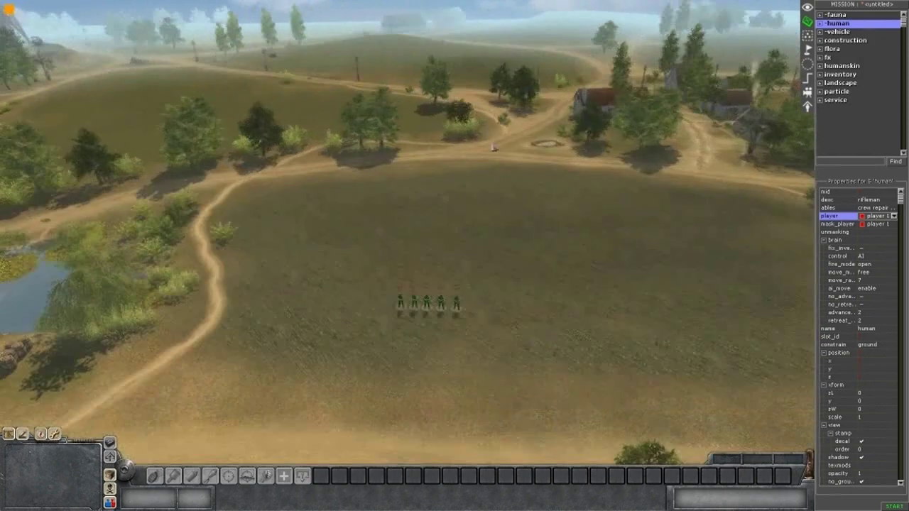
Select all five German soldiers in the row and give them the tag germ.
left_click_drag(370, 288, 541, 346)
right_click(541, 345)
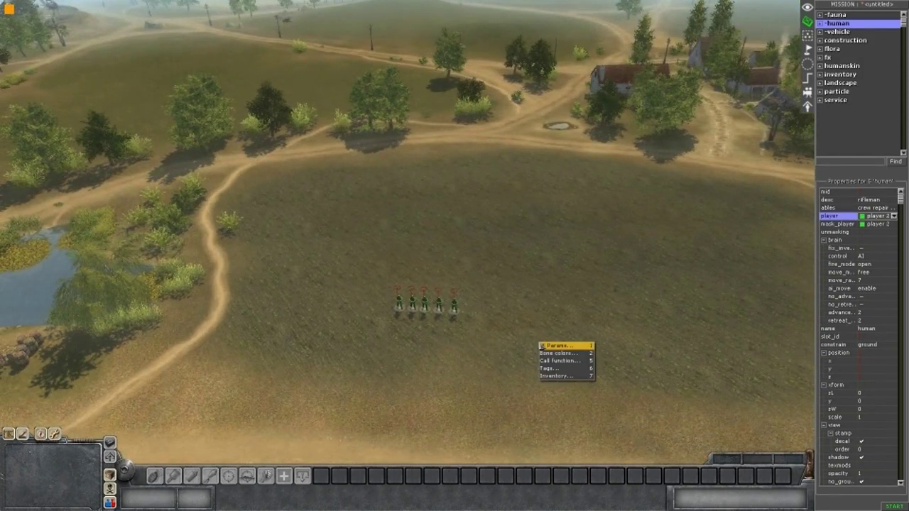
key("6")
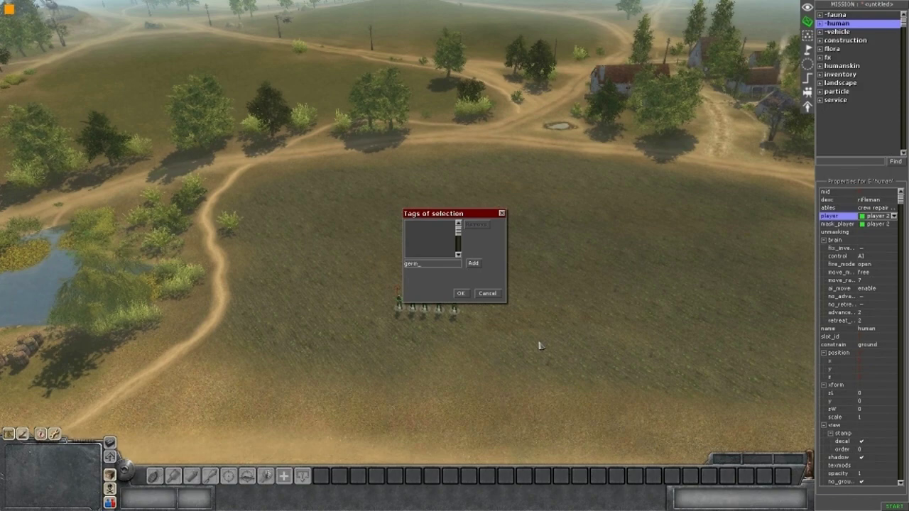
type("germ")
key("Return")
key("Return")
Reopen the english trigger's waypoint command and set its actor tag to english.
middle_click_drag(536, 324, 433, 12)
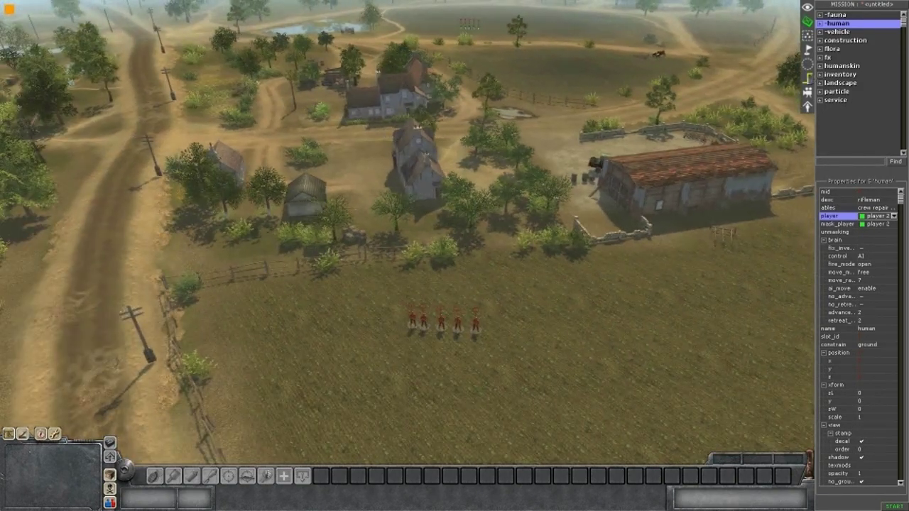
left_click(808, 78)
double_click(845, 336)
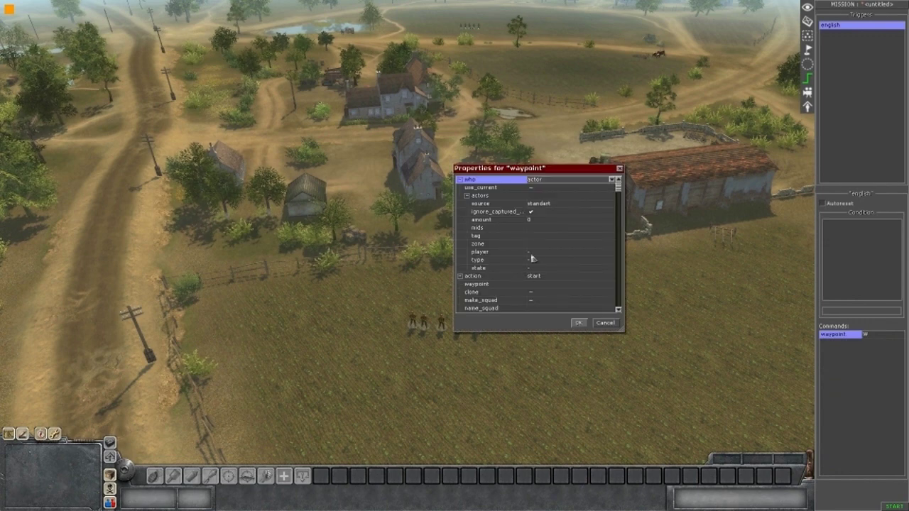
left_click(542, 235)
left_click(610, 235)
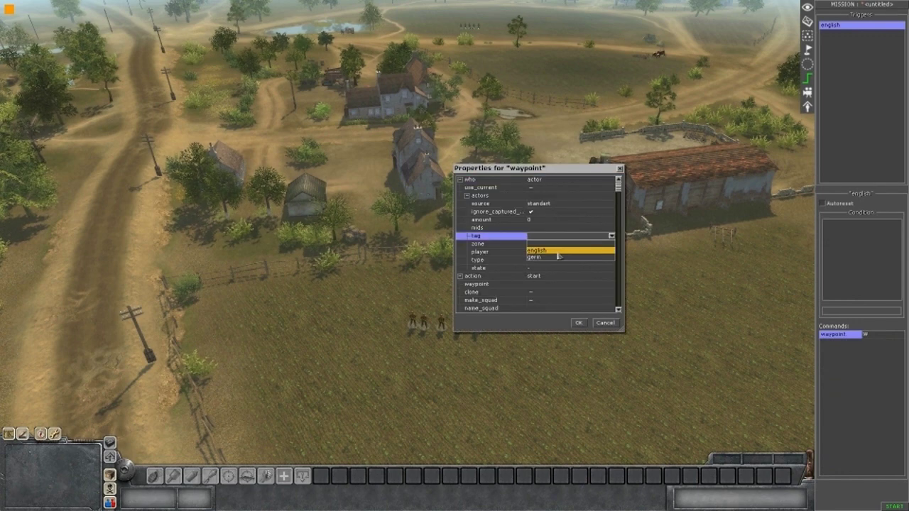
left_click(560, 255)
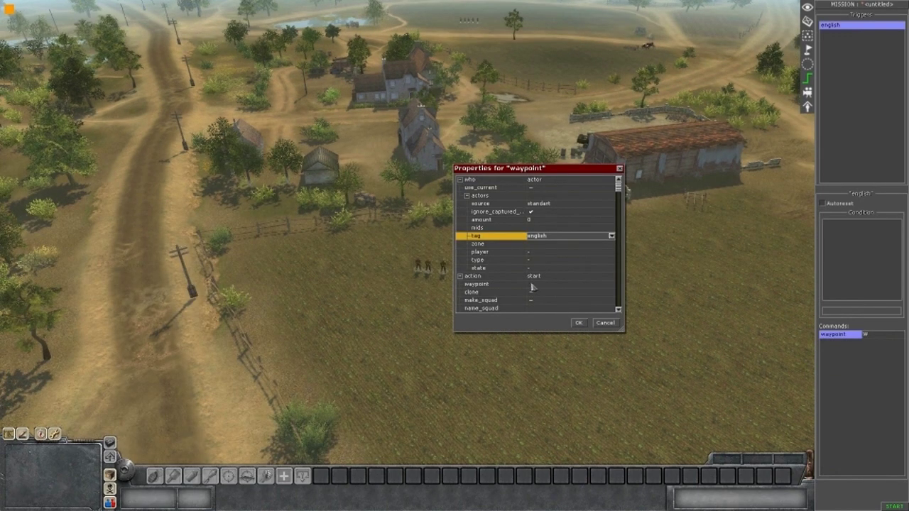
Set the waypoint command's target waypoint to 0 and accept its properties.
left_click(532, 285)
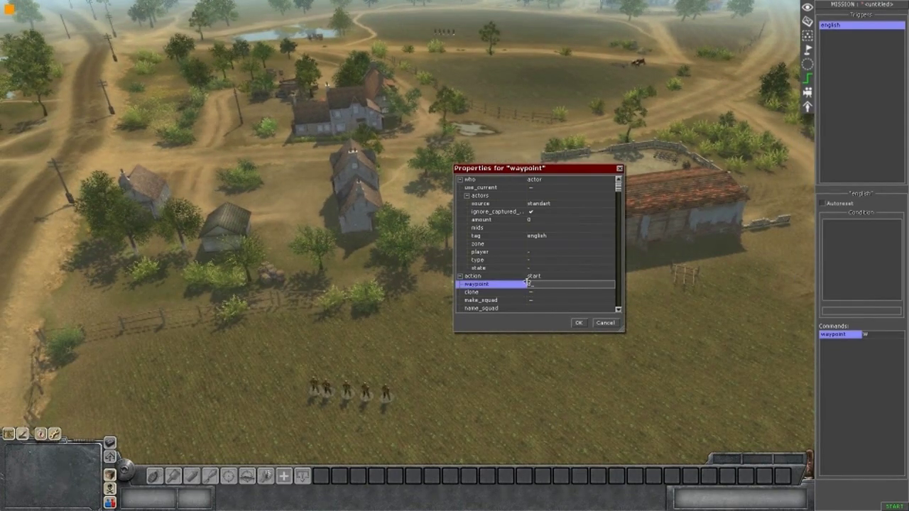
scroll(518, 300, "down", 2)
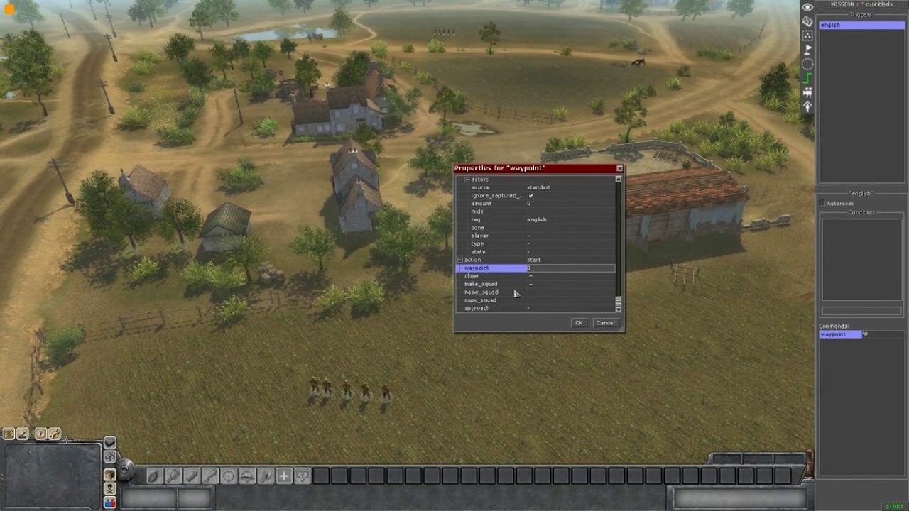
scroll(517, 278, "up", 2)
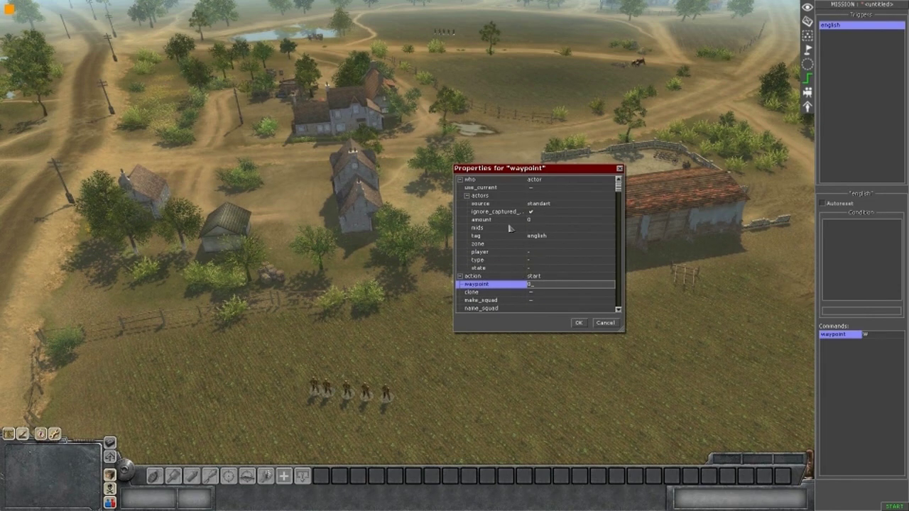
key("Return")
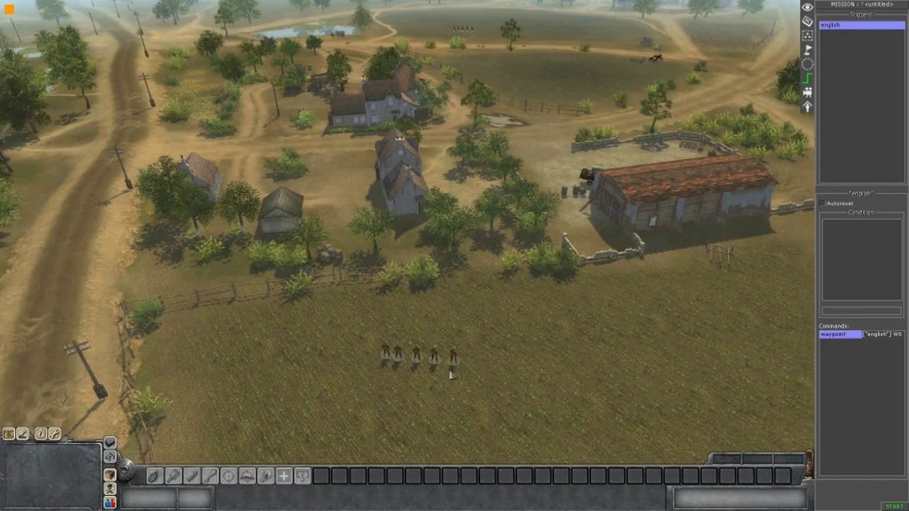
Add an actor_state command below the waypoint command in the english trigger.
middle_click_drag(452, 377, 473, 367)
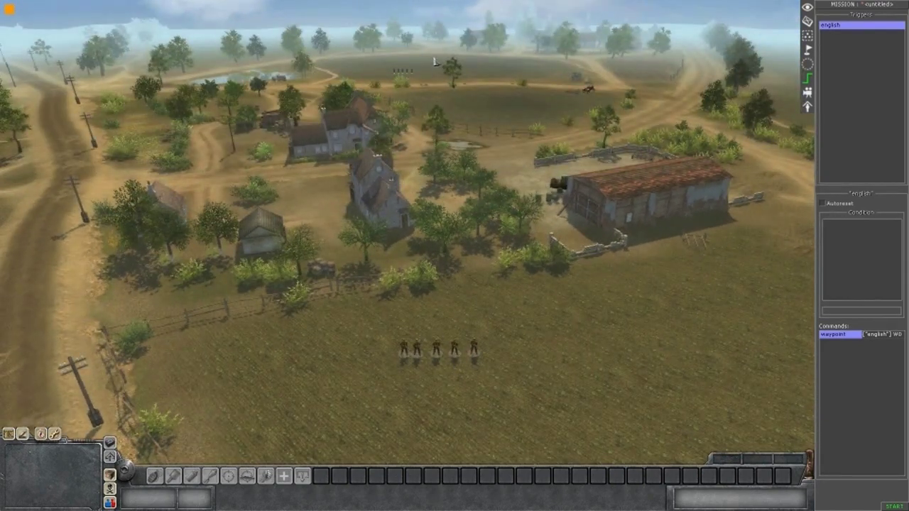
right_click(874, 371)
left_click(877, 374)
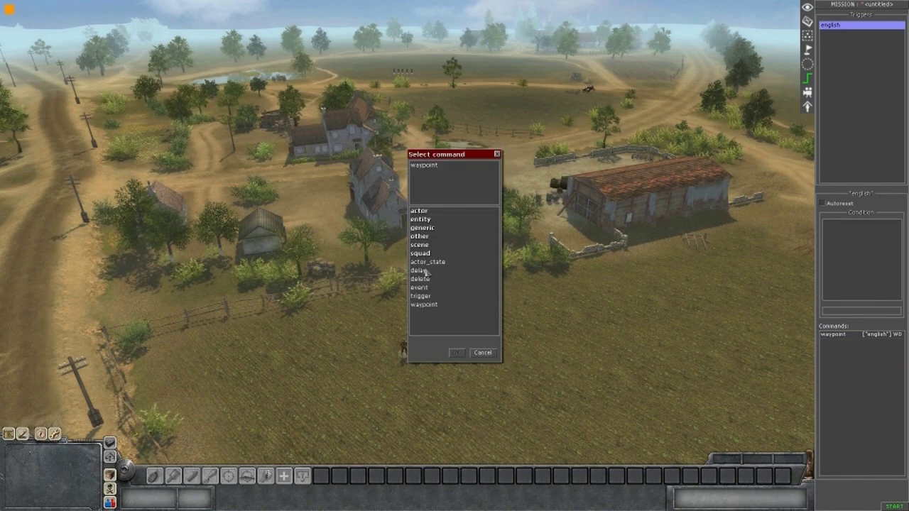
left_click(437, 263)
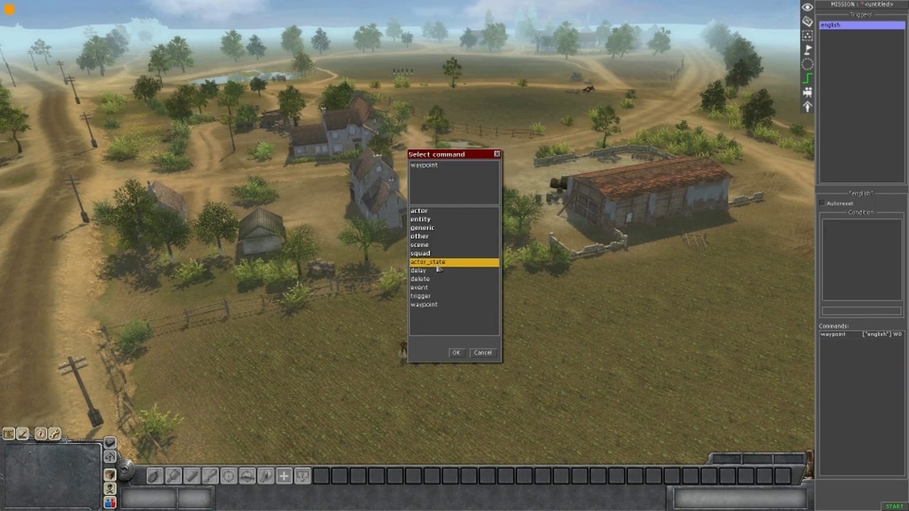
double_click(437, 264)
Set the actor_state command's selector tag to english and accept the selector.
left_click(559, 182)
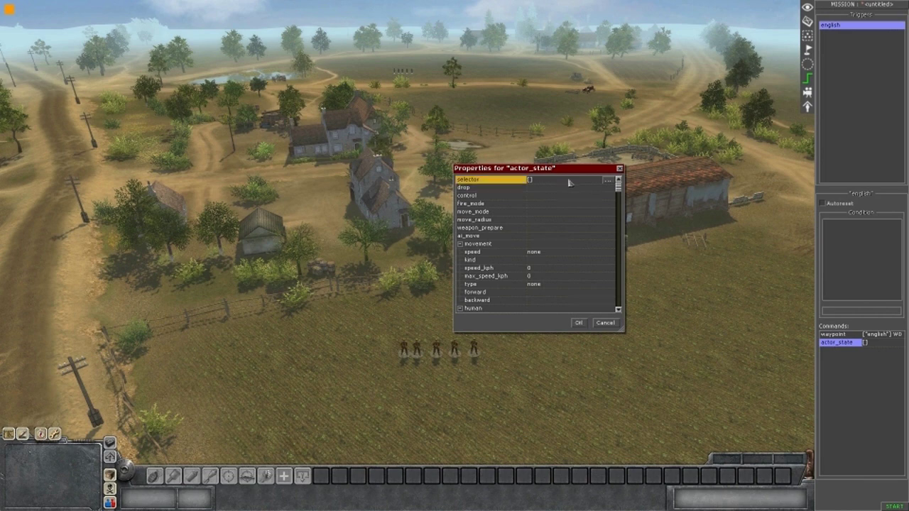
left_click(606, 181)
left_click(546, 211)
left_click(548, 212)
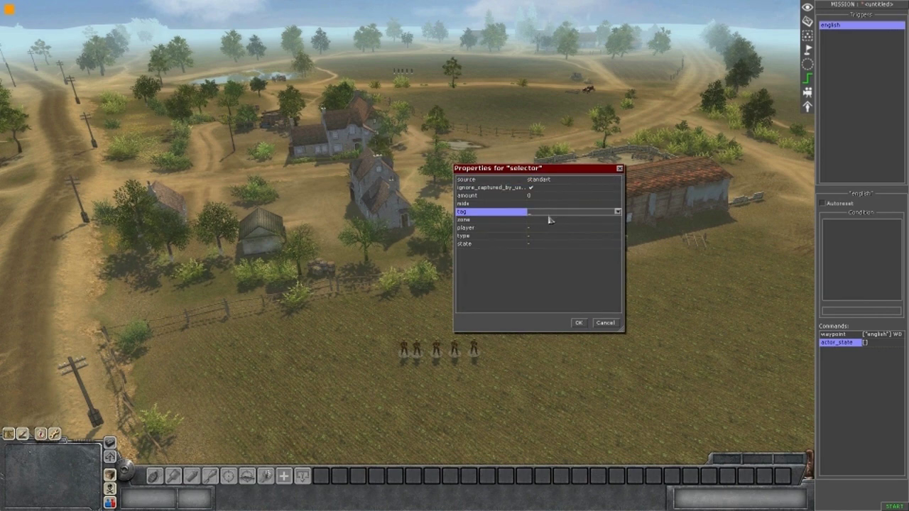
left_click(618, 211)
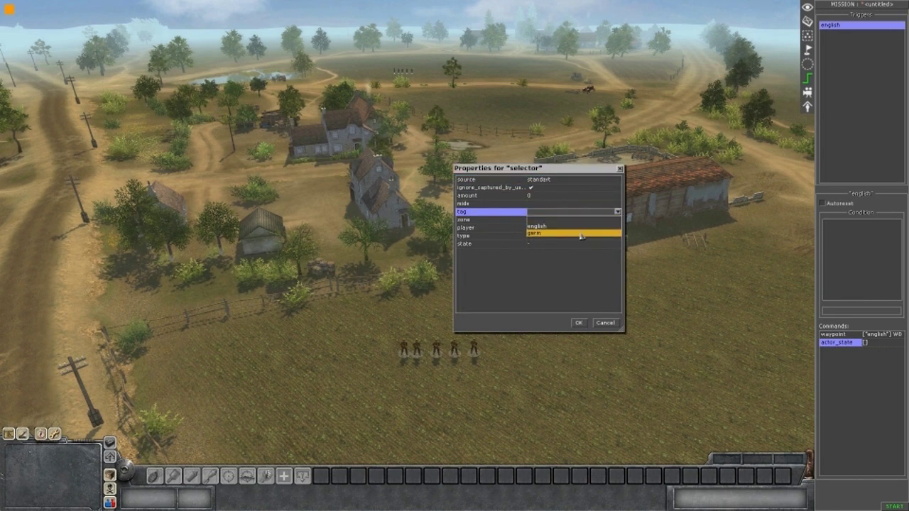
left_click(581, 228)
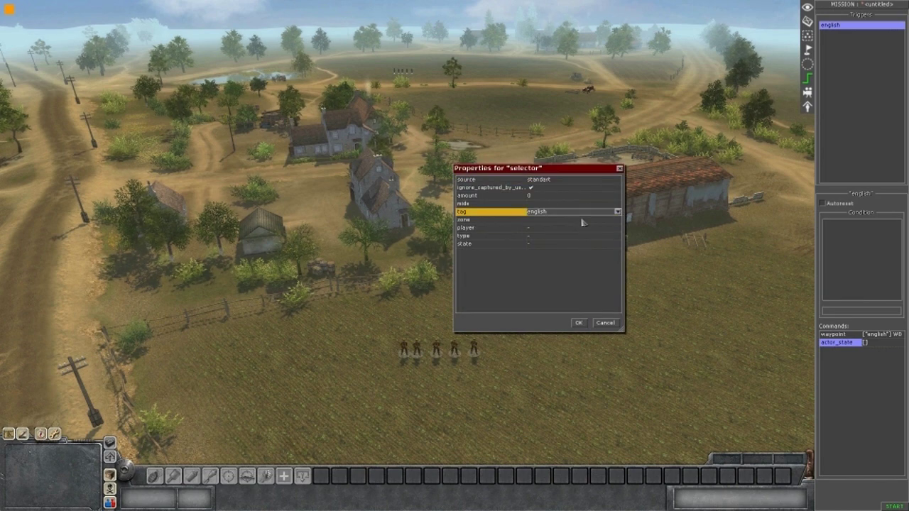
left_click(578, 322)
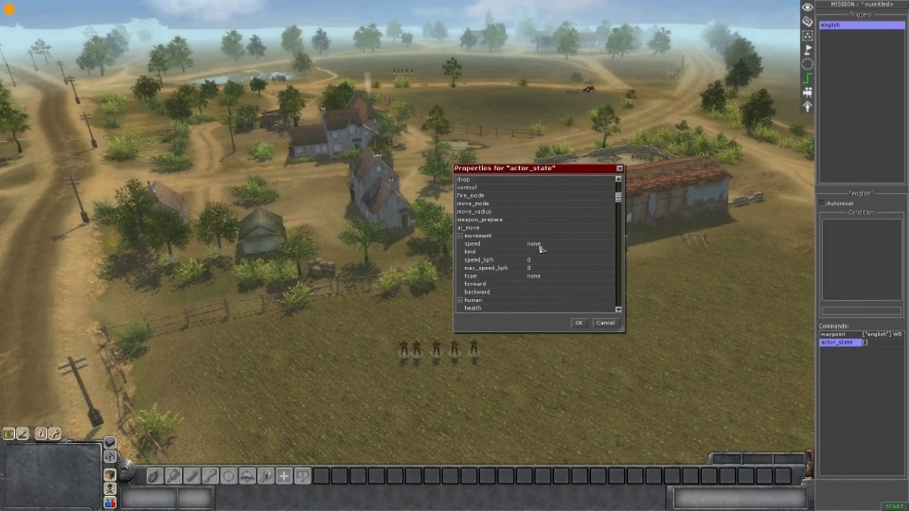
Set the movement speed of the actor_state command to assault.
left_click(540, 246)
left_click(540, 247)
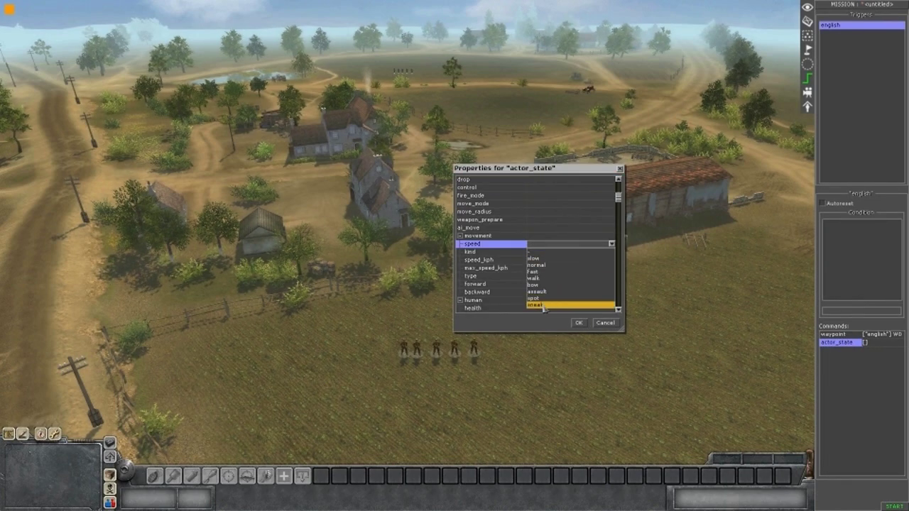
left_click(545, 292)
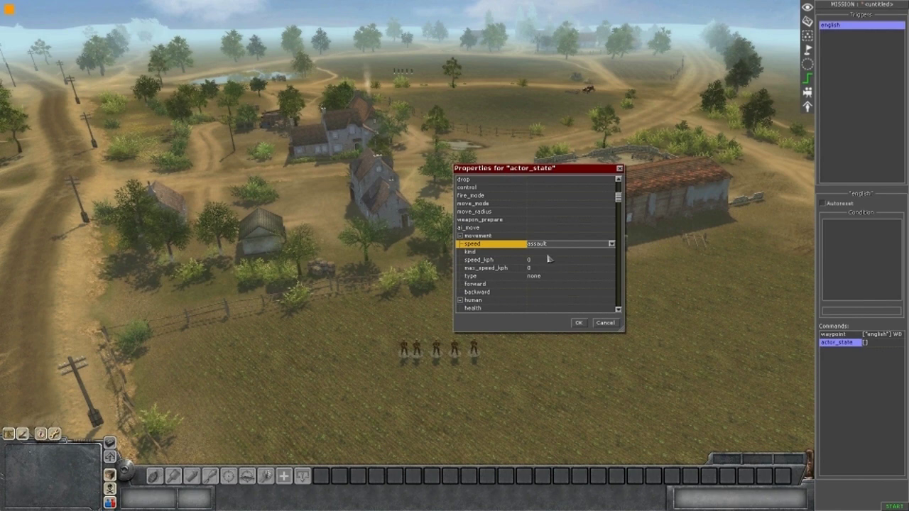
Set the human energy value of the actor_state command to 1000000.
scroll(546, 263, "down", 1)
scroll(540, 259, "down", 2)
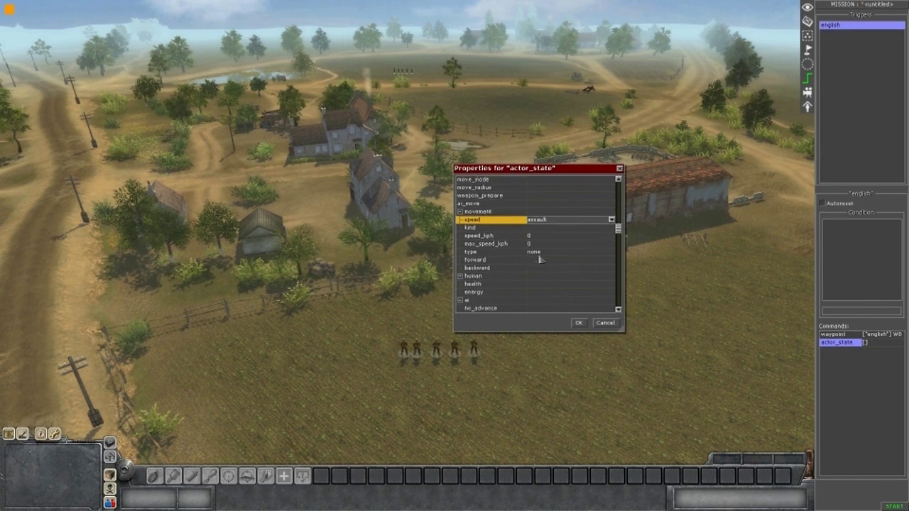
scroll(536, 262, "down", 3)
left_click(538, 260)
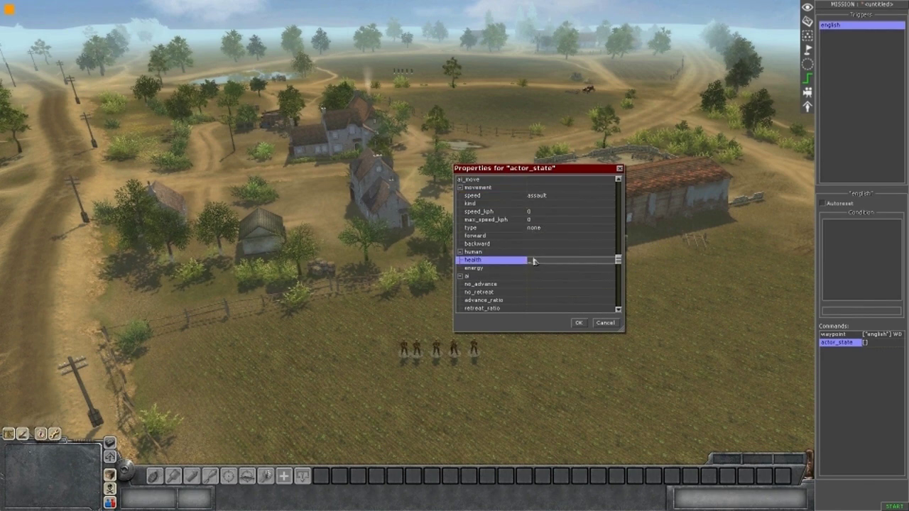
left_click(539, 268)
left_click(538, 269)
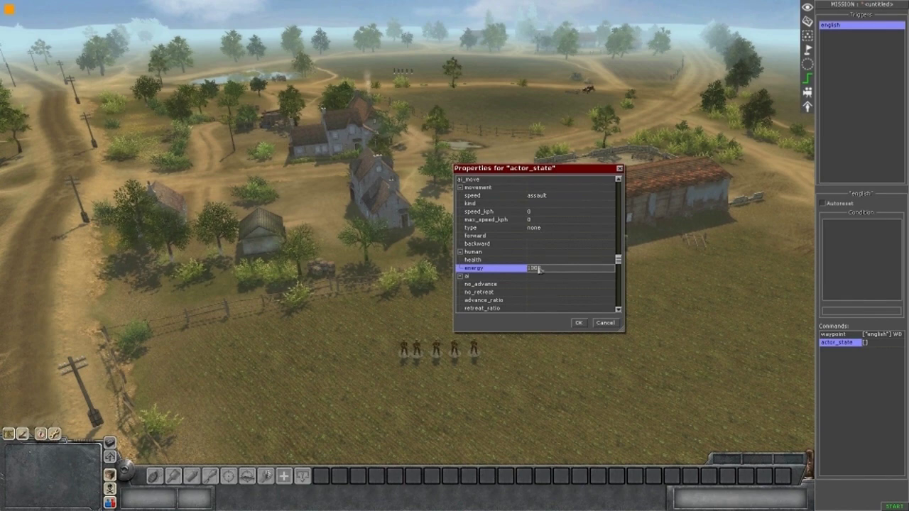
Turn the AI no_retreat option on for the actor_state command and accept its properties.
scroll(538, 270, "down", 2)
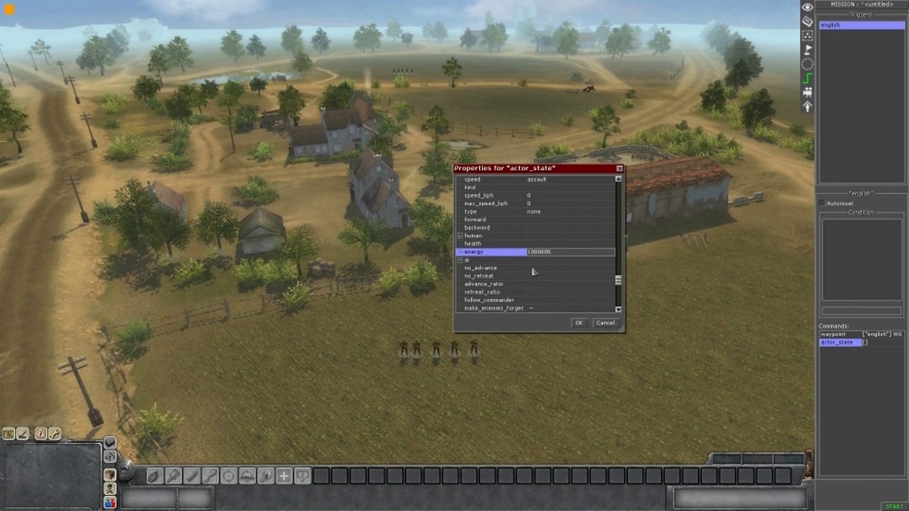
left_click(534, 276)
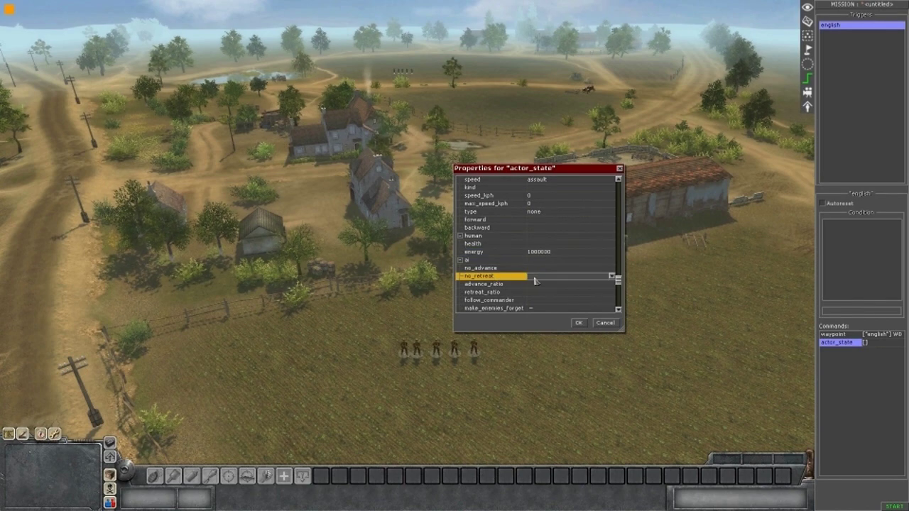
left_click(534, 277)
left_click(535, 285)
scroll(527, 277, "down", 2)
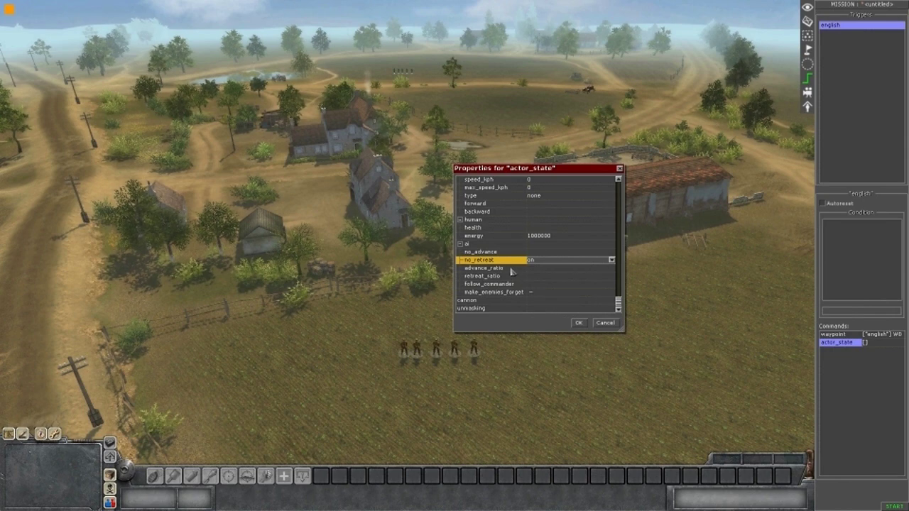
key("Return")
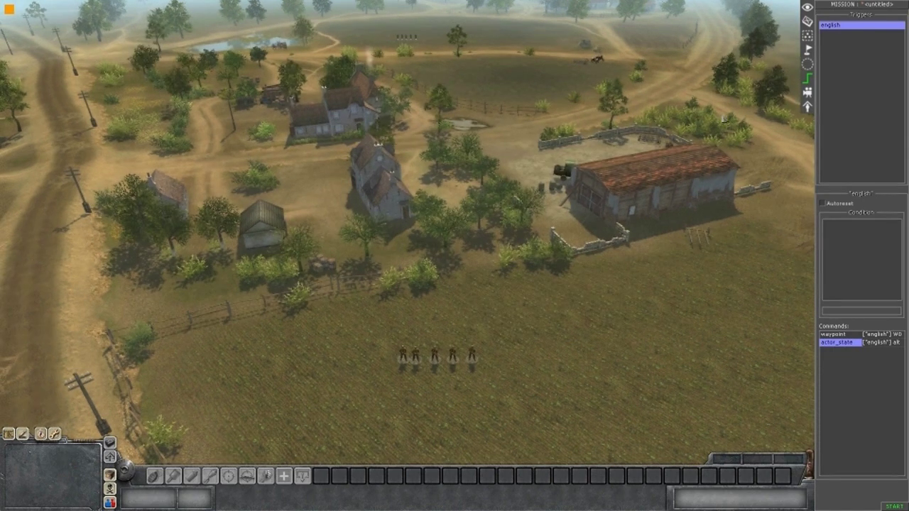
Add a new trigger named germans to the mission.
right_click(861, 76)
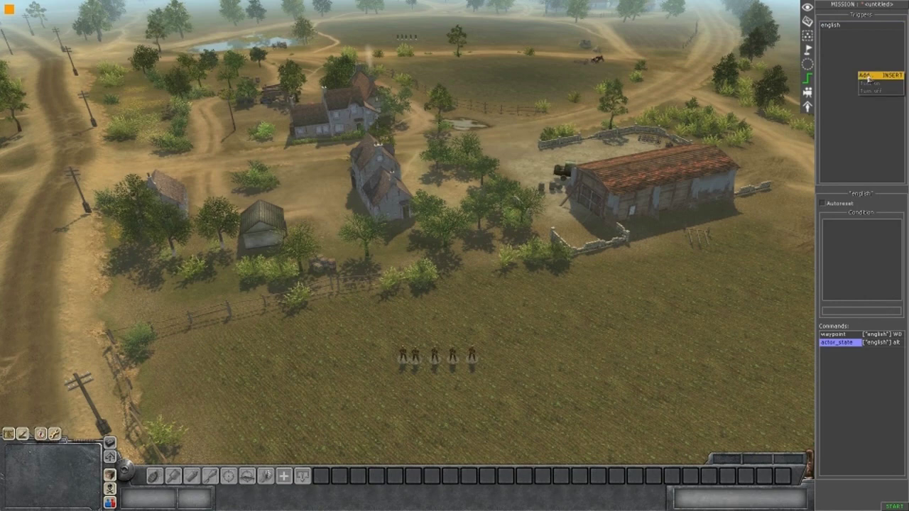
left_click(874, 79)
type("ger_")
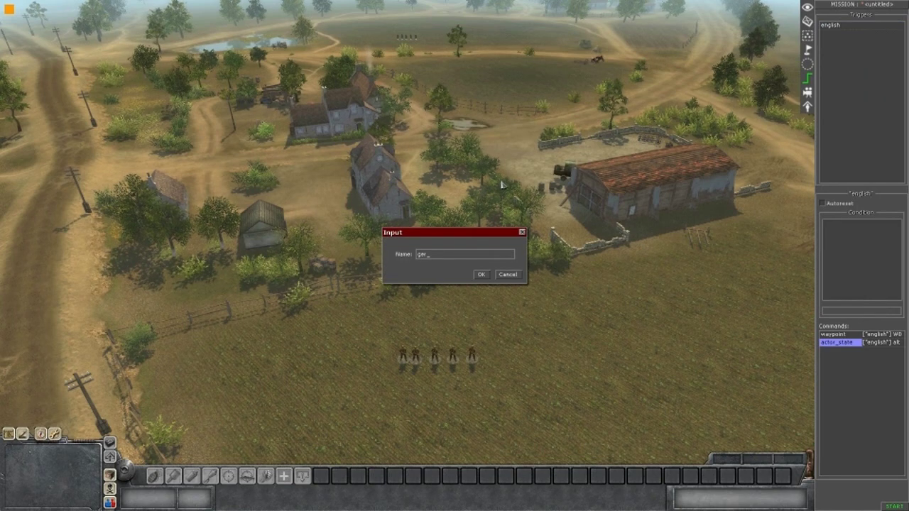
type("mans")
key("Return")
Add a waypoint command to the germans trigger.
right_click(881, 375)
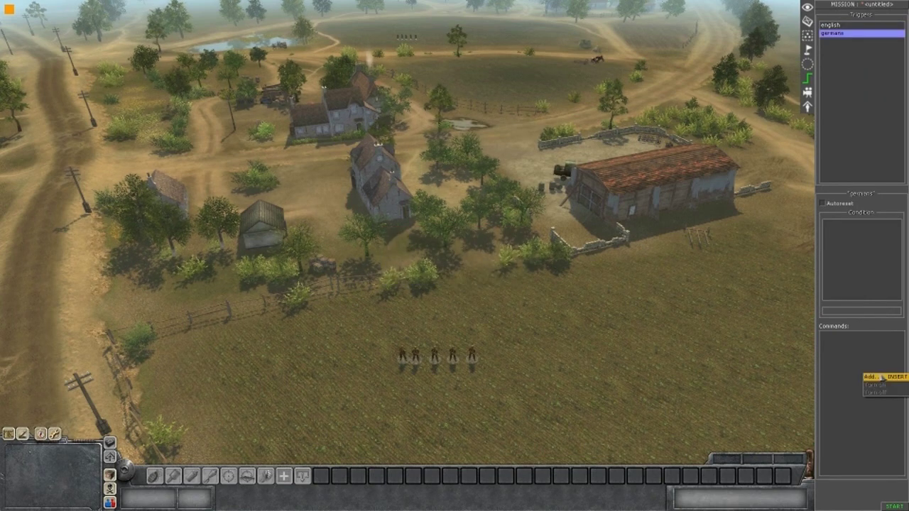
left_click(883, 379)
double_click(425, 306)
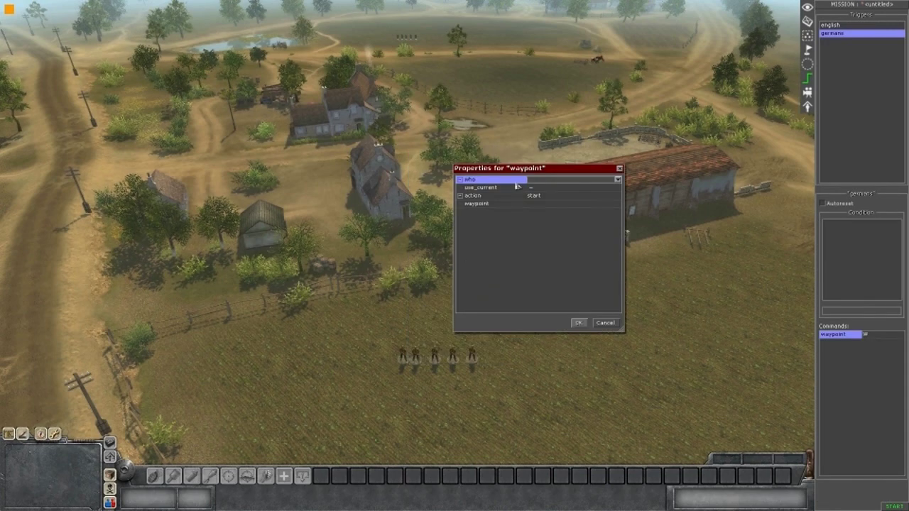
Set the new waypoint command's who to actor and its tag to germ, and accept the properties.
left_click(543, 182)
left_click(551, 195)
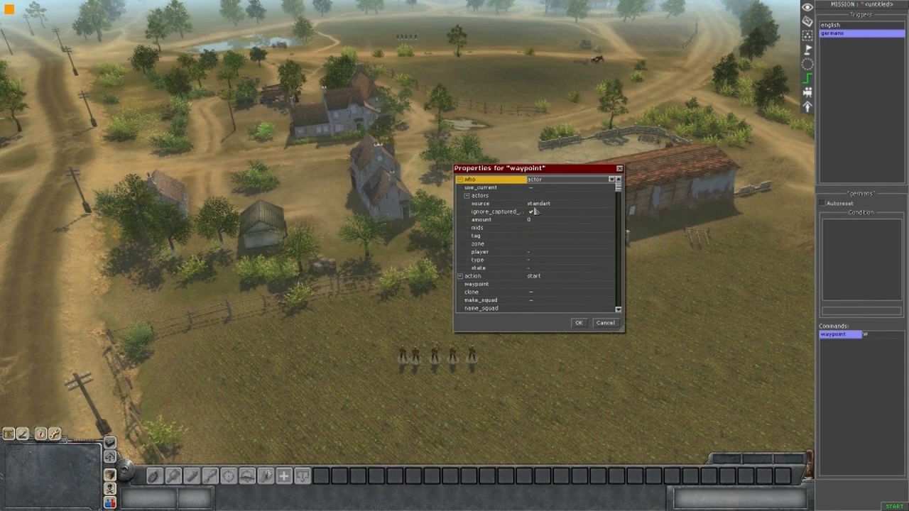
left_click(538, 237)
left_click(612, 235)
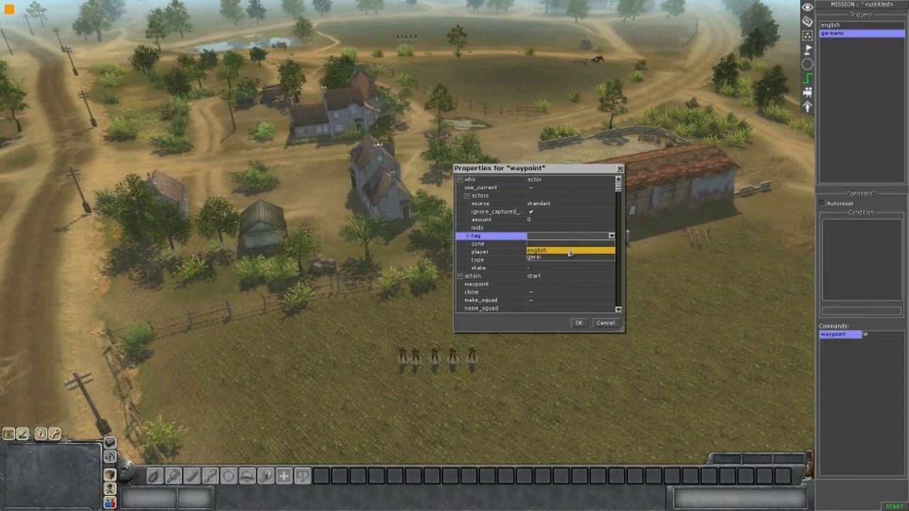
left_click(560, 257)
left_click(538, 284)
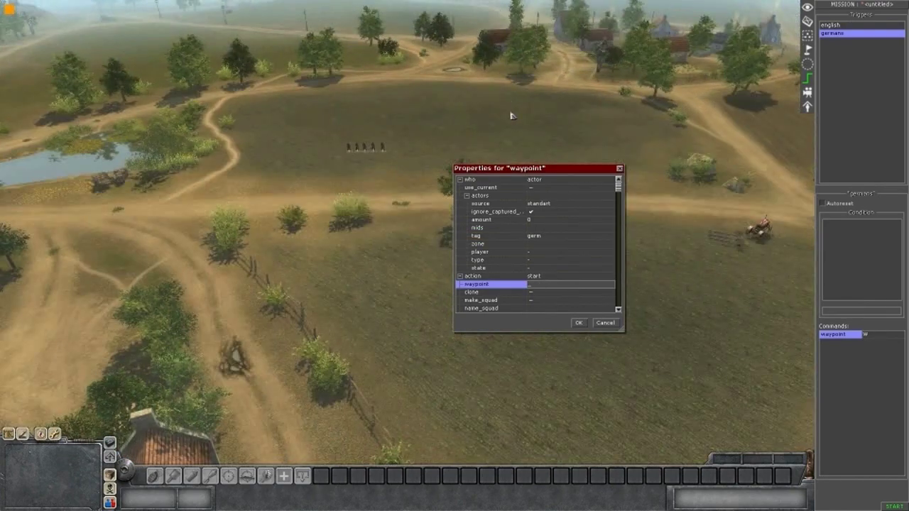
scroll(512, 116, "up", 2)
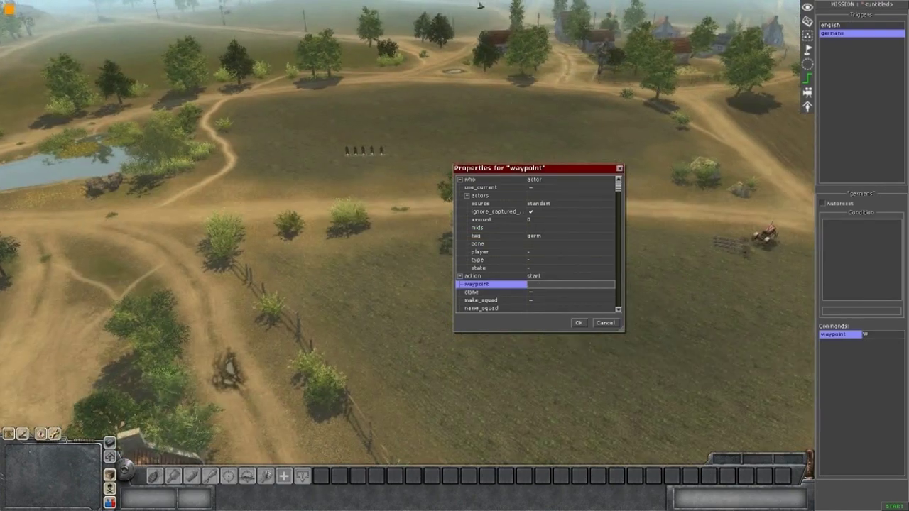
key("Return")
Check the german waypoint route, reopen the germans trigger's waypoint command and set its target waypoint to 29.
left_click(808, 49)
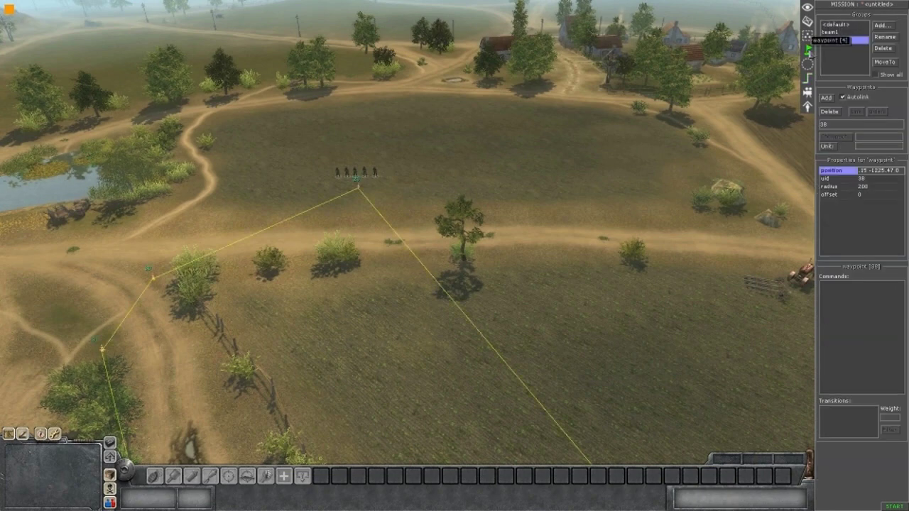
scroll(759, 93, "up", 1)
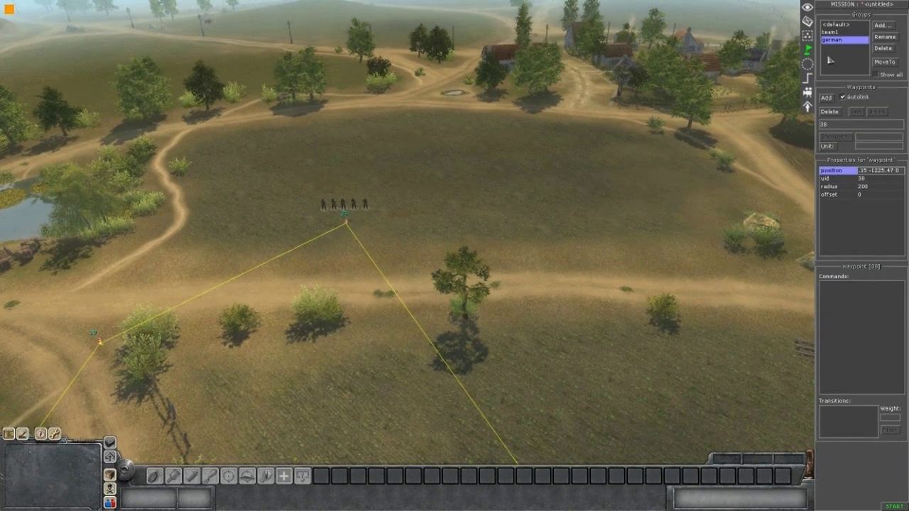
left_click(808, 79)
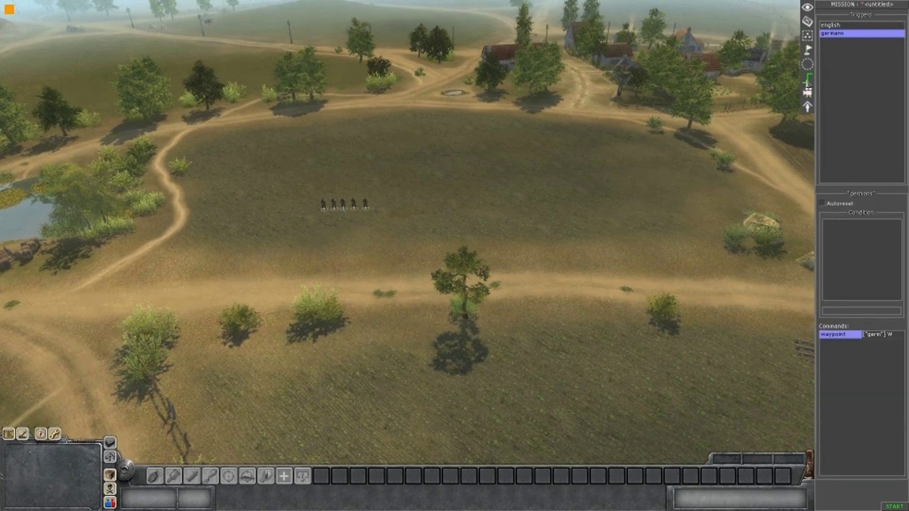
double_click(845, 335)
left_click(558, 283)
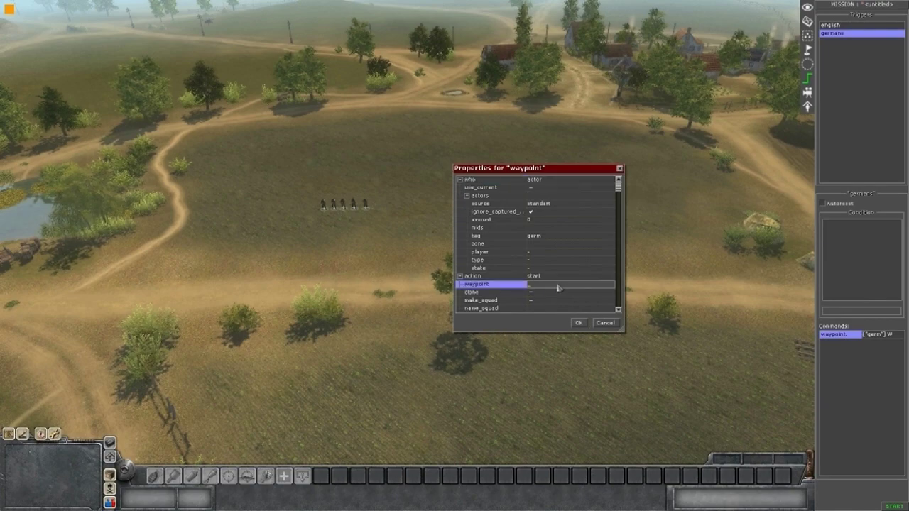
scroll(539, 319, "down", 2)
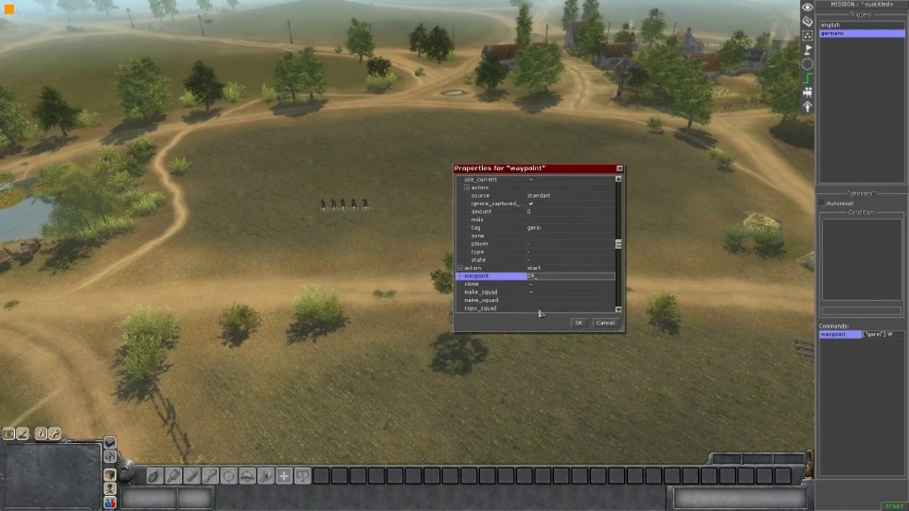
key("Return")
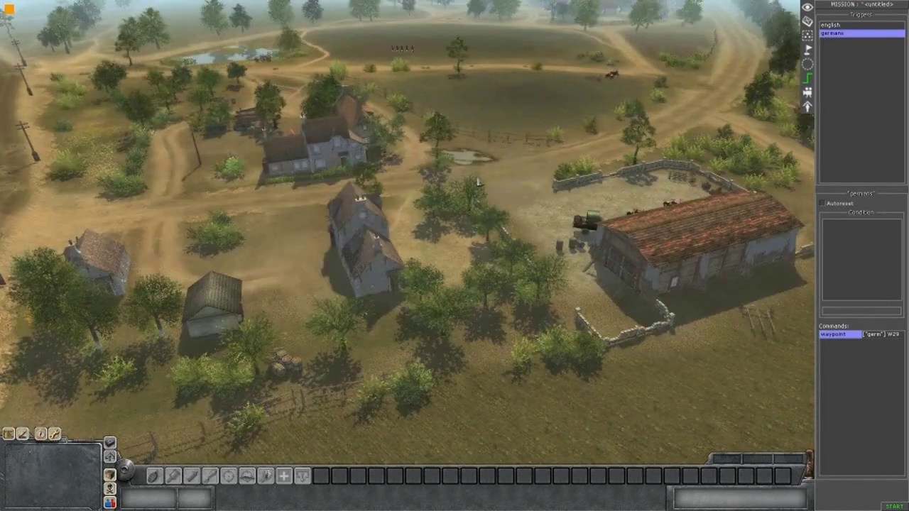
Add a third trigger named music to the mission.
middle_click_drag(477, 179, 458, 186)
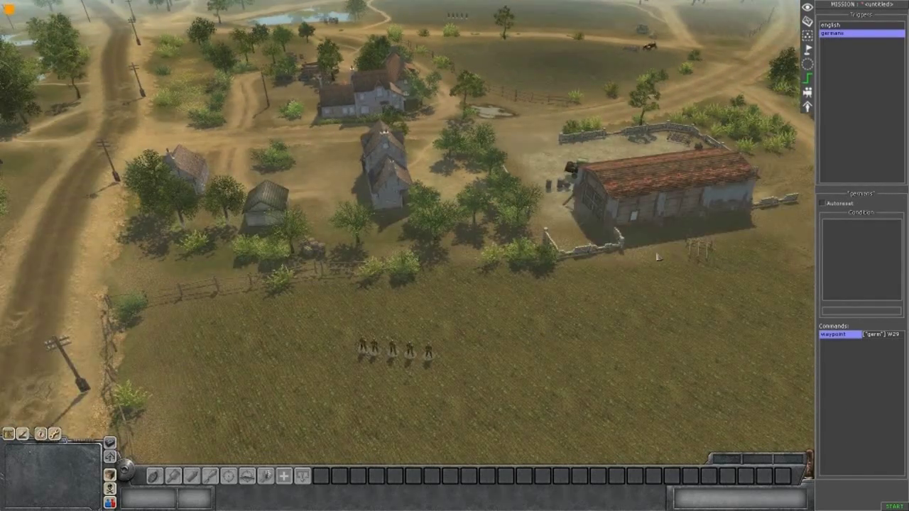
right_click(838, 84)
left_click(848, 90)
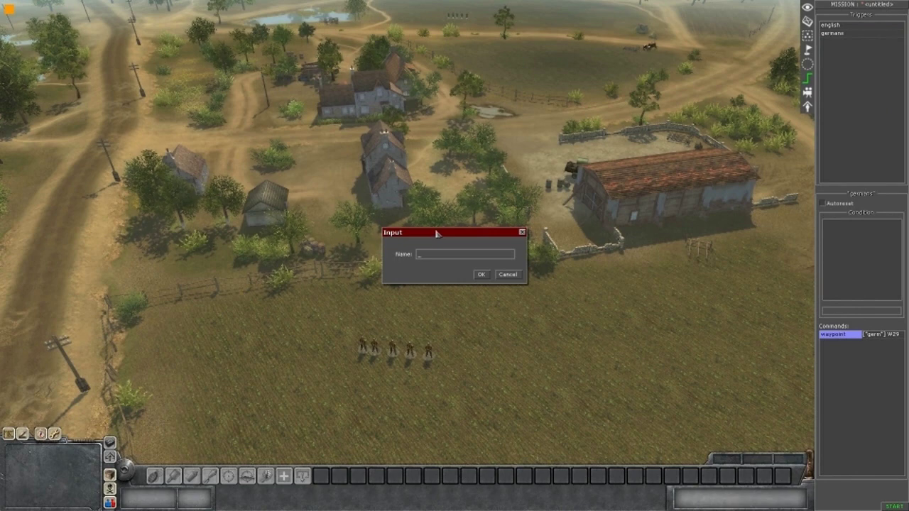
type("music")
key("Return")
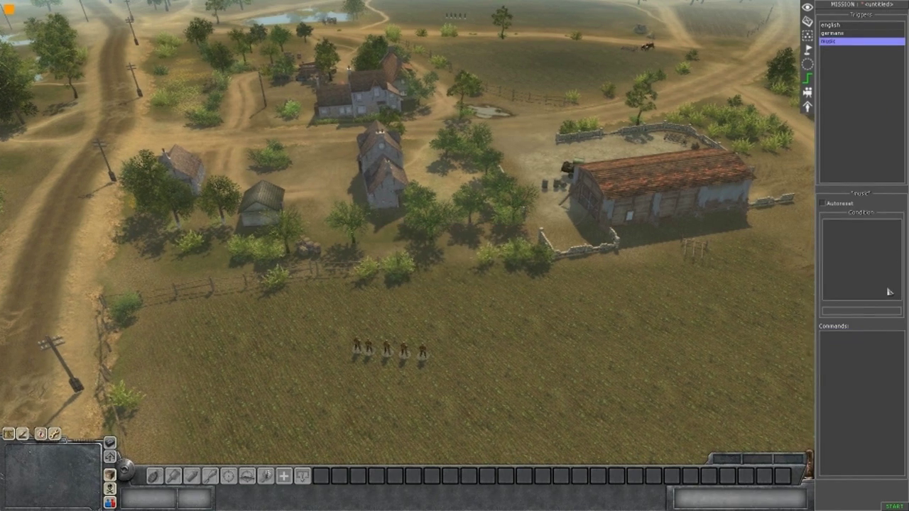
Add a music command from the scene category to the music trigger.
right_click(861, 353)
left_click(863, 357)
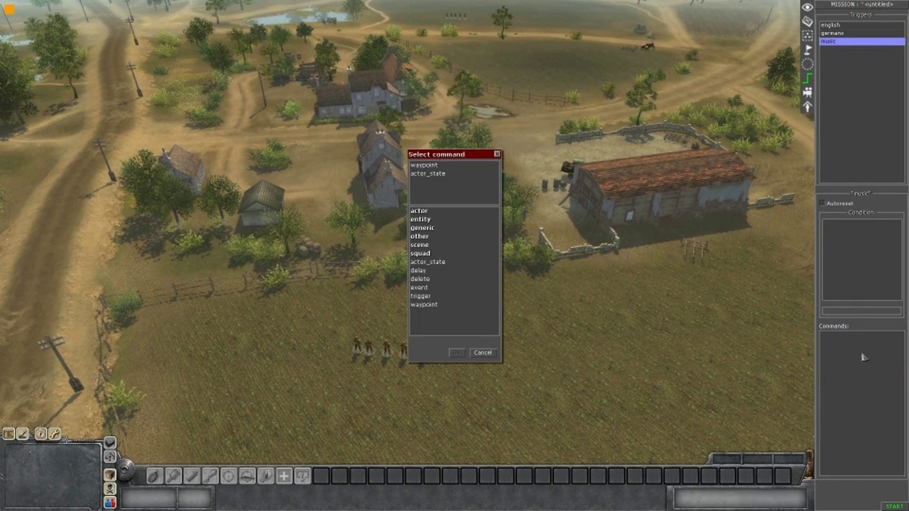
double_click(419, 245)
double_click(425, 308)
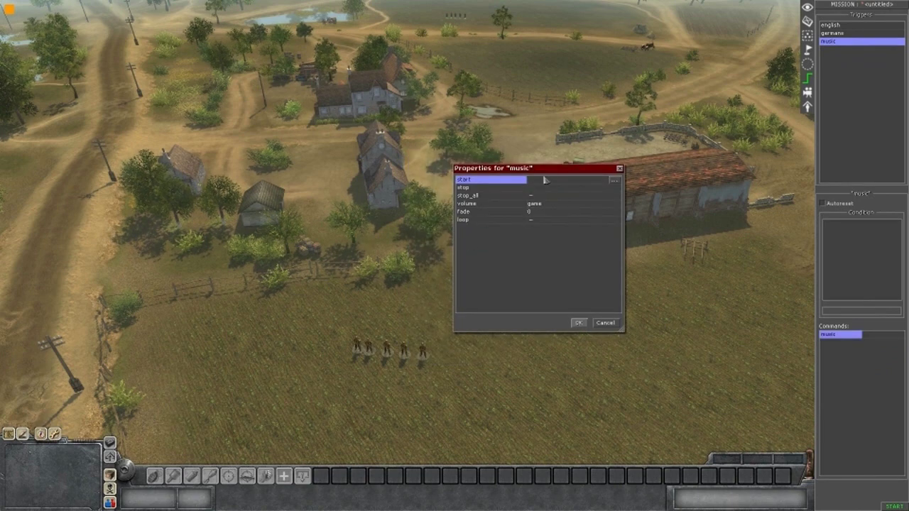
Set the music command's start file to bpo_battle2.mp3 from the music folder.
left_click(614, 182)
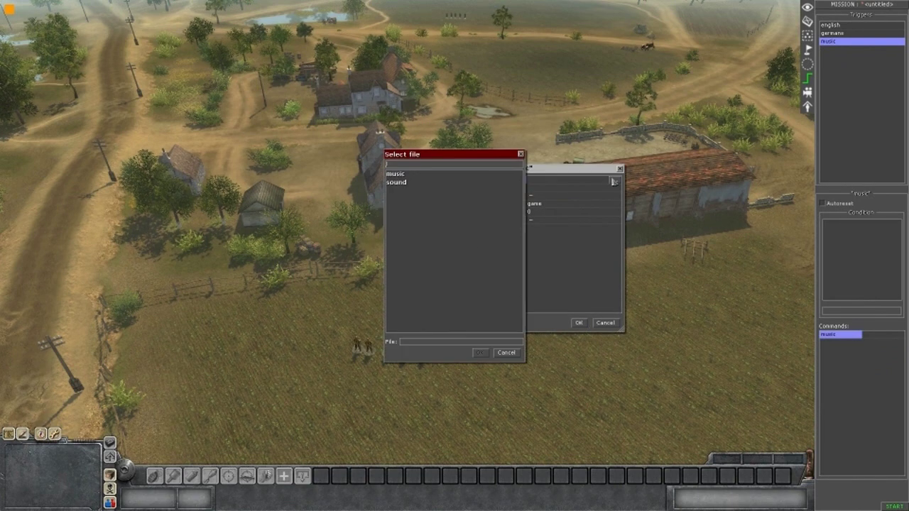
double_click(411, 183)
double_click(409, 175)
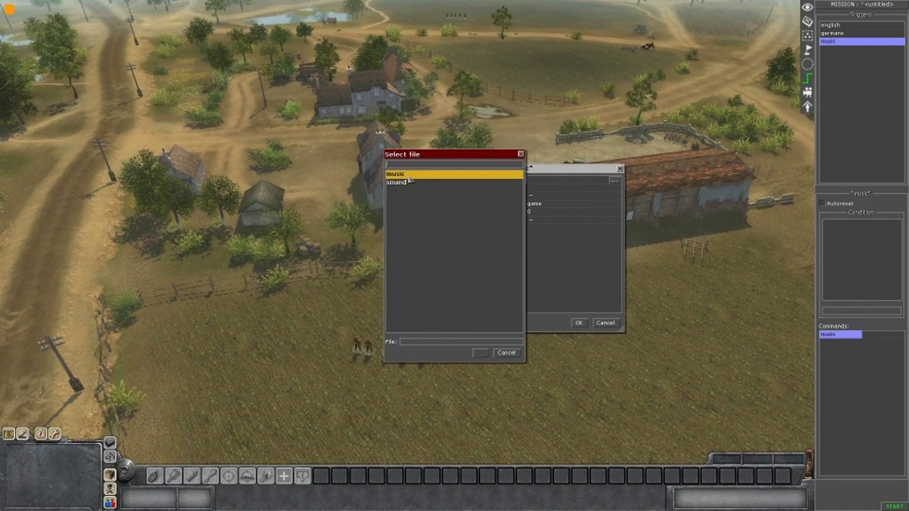
double_click(408, 174)
scroll(419, 227, "down", 5)
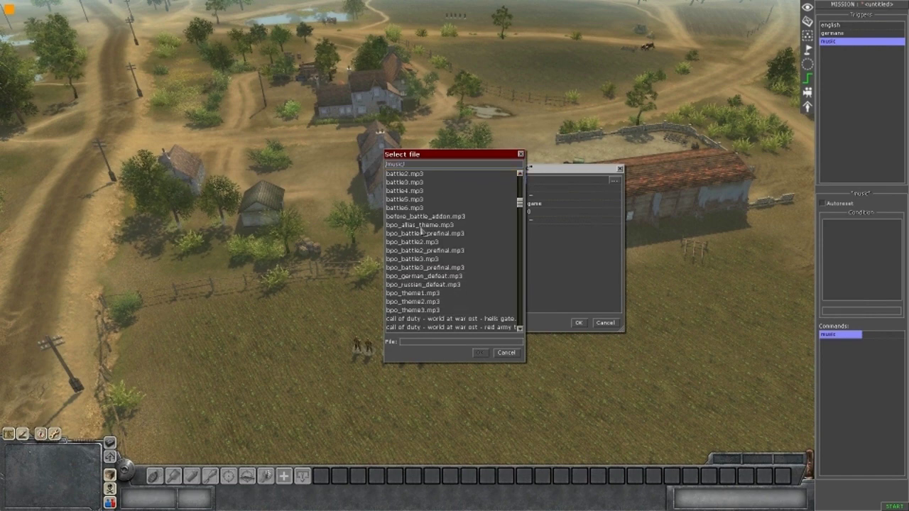
scroll(437, 233, "up", 1)
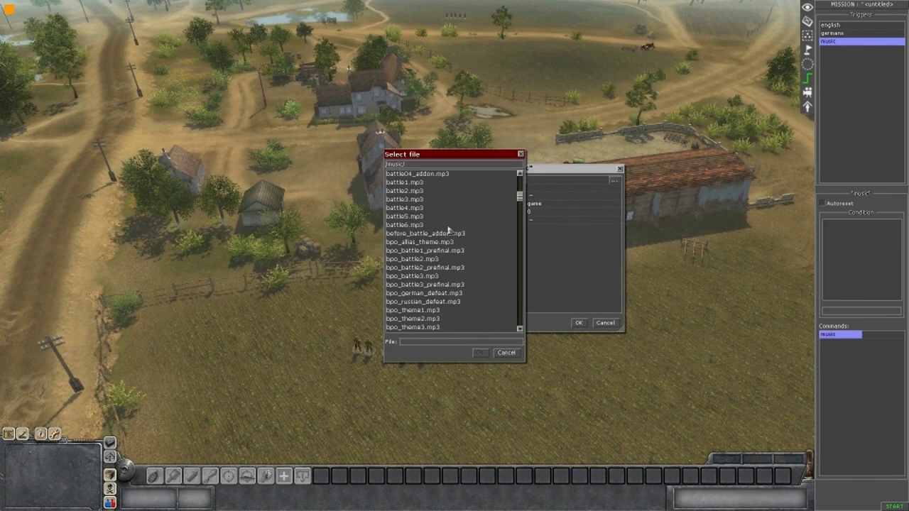
scroll(446, 234, "down", 3)
left_click(445, 284)
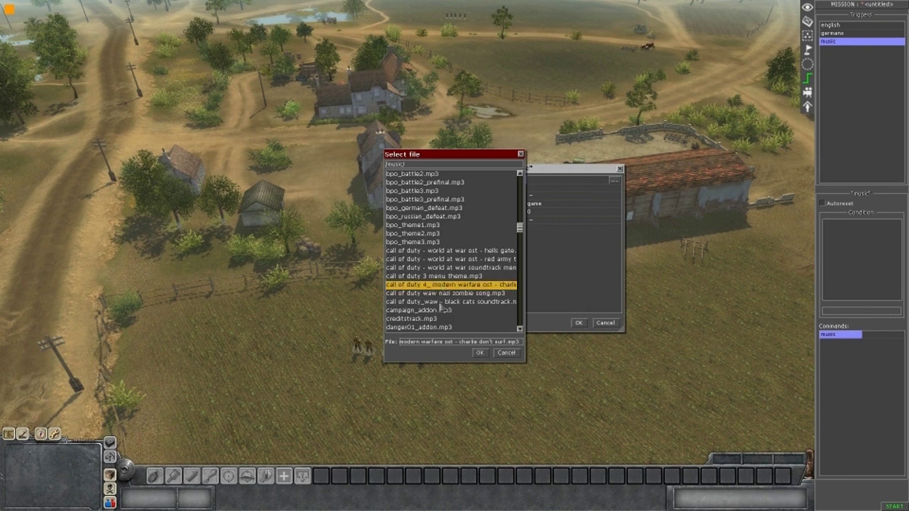
left_click(441, 294)
key("Up")
key("Up")
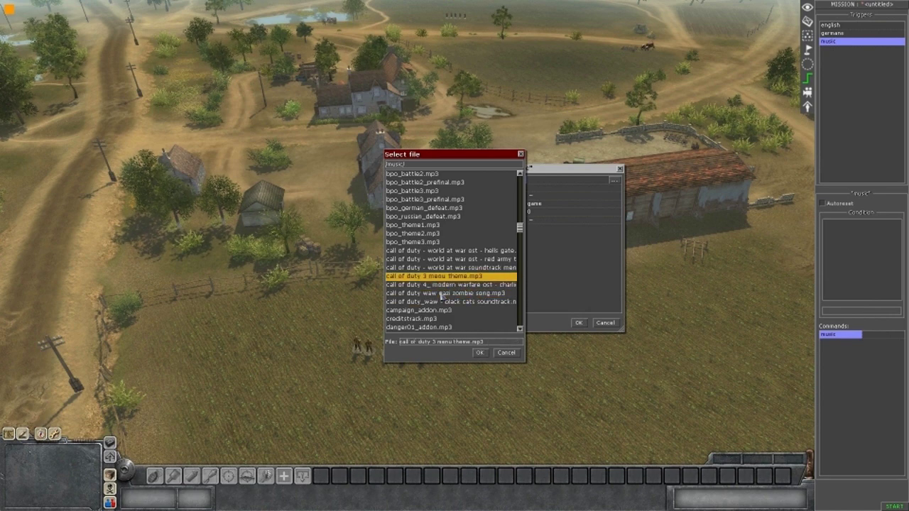
scroll(441, 293, "down", 5)
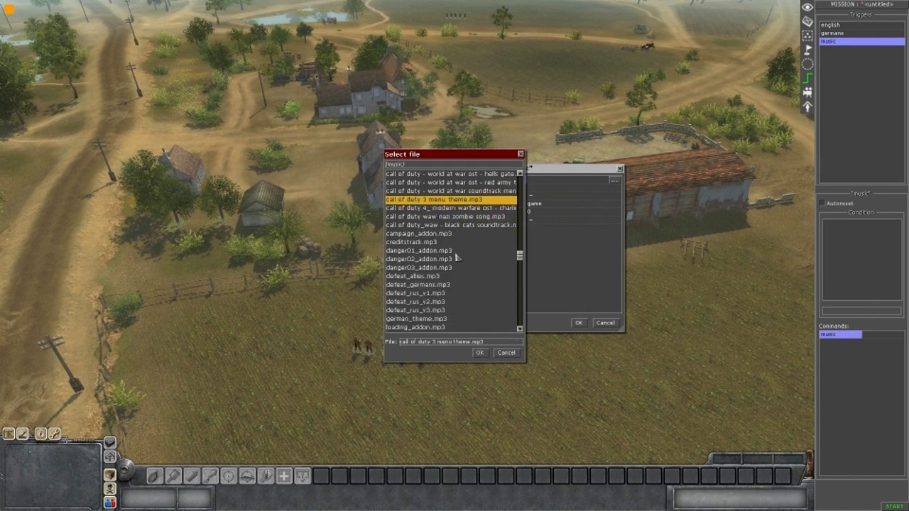
scroll(458, 262, "down", 2)
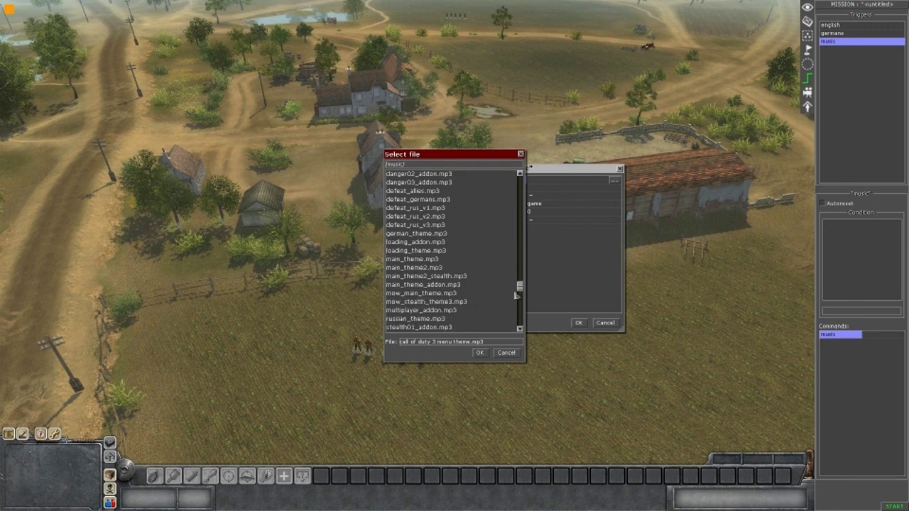
left_click_drag(520, 276, 520, 202)
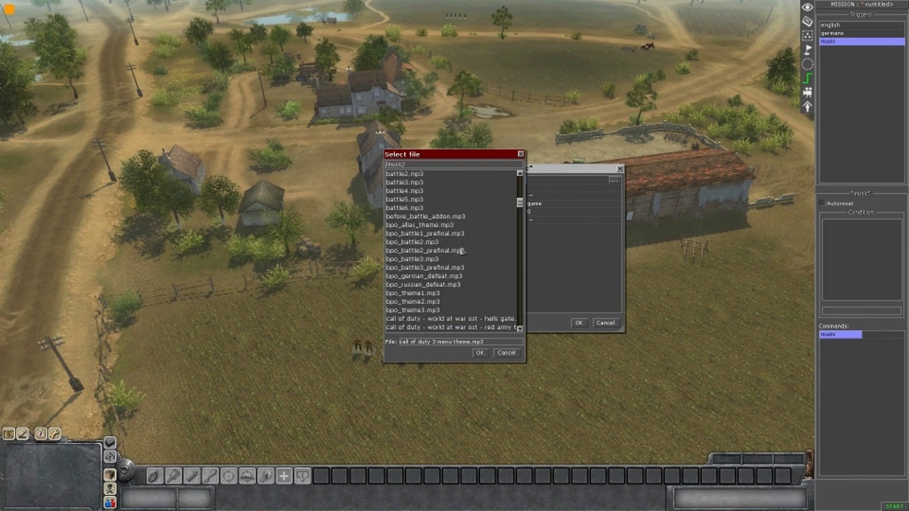
left_click(457, 243)
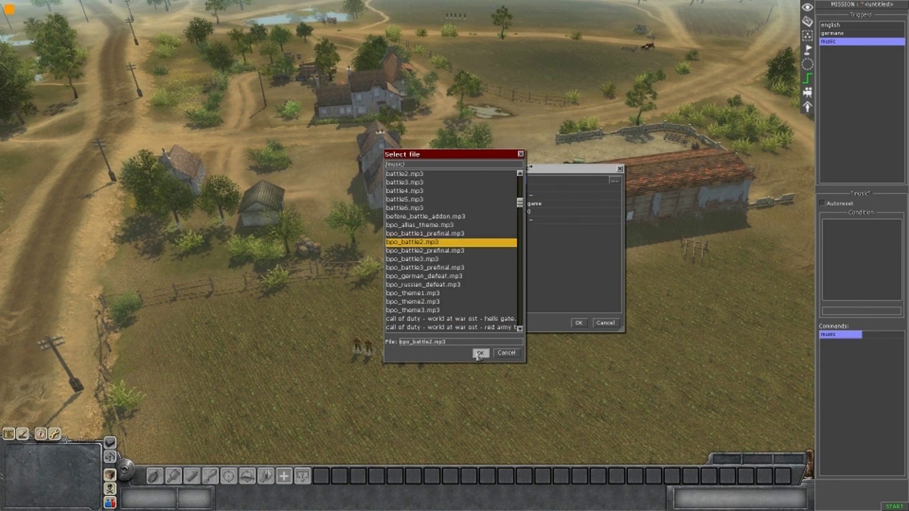
left_click(480, 353)
Turn on looping for the music command and accept its properties.
left_click(530, 223)
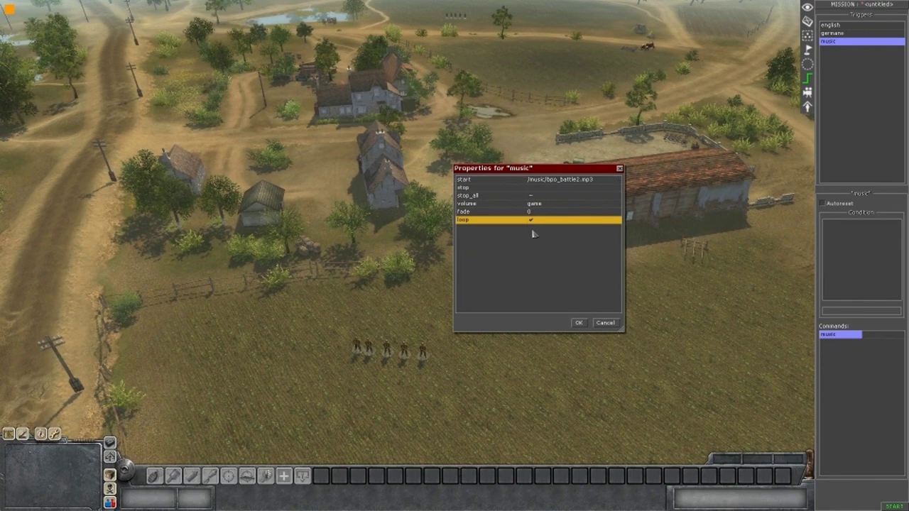
key("Up")
key("Up")
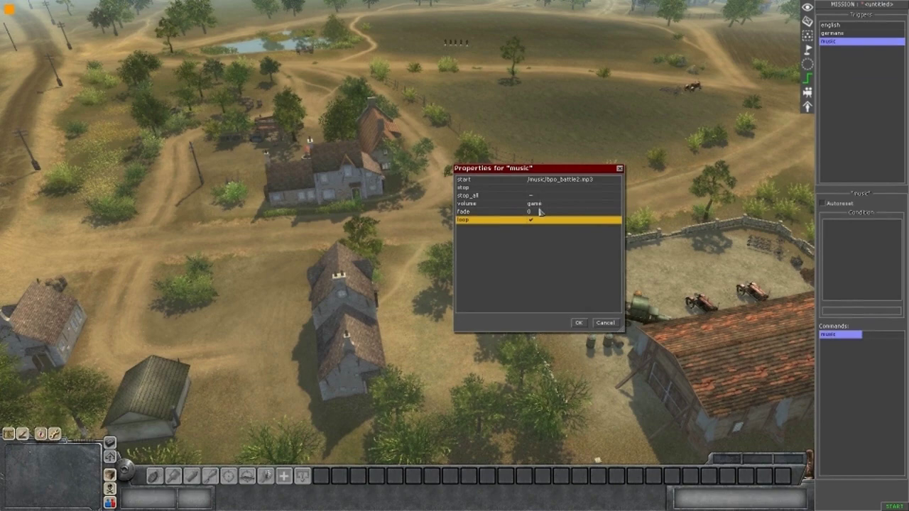
key("Return")
key("Down")
key("Down")
right_click(847, 112)
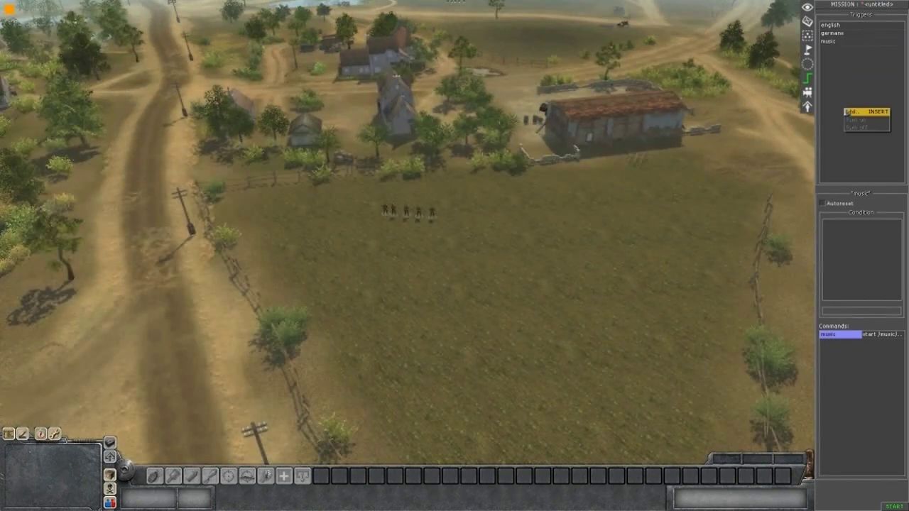
left_click(716, 222)
Switch to the camera editor and add a new camera named cam1.
scroll(564, 89, "up", 3)
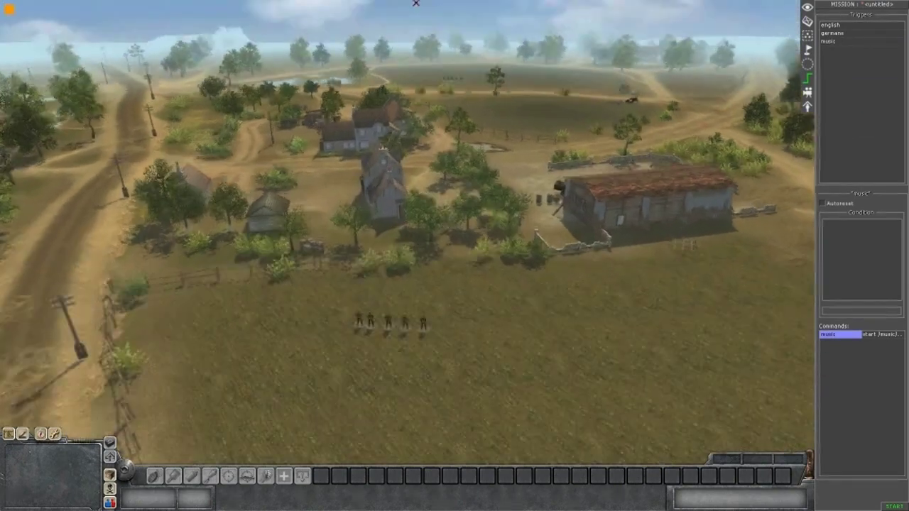
scroll(367, 186, "up", 1)
scroll(390, 261, "up", 2)
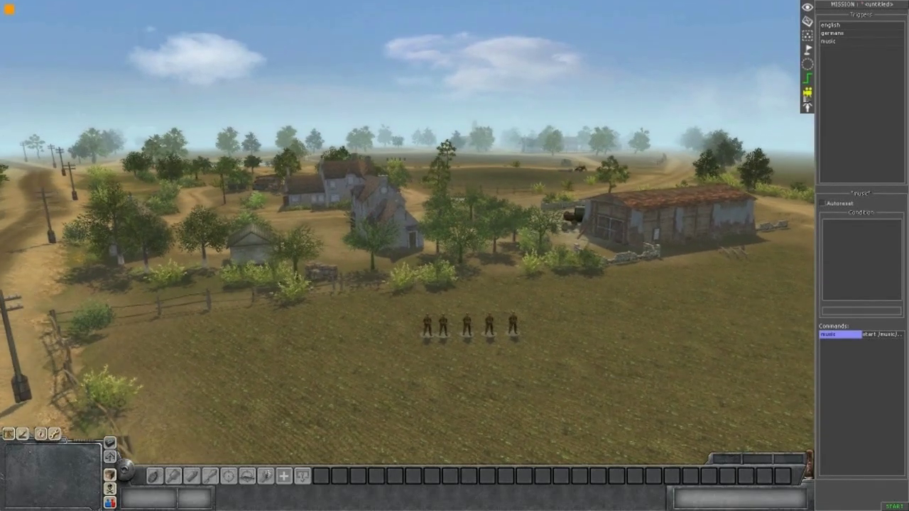
left_click(807, 92)
scroll(551, 284, "up", 1)
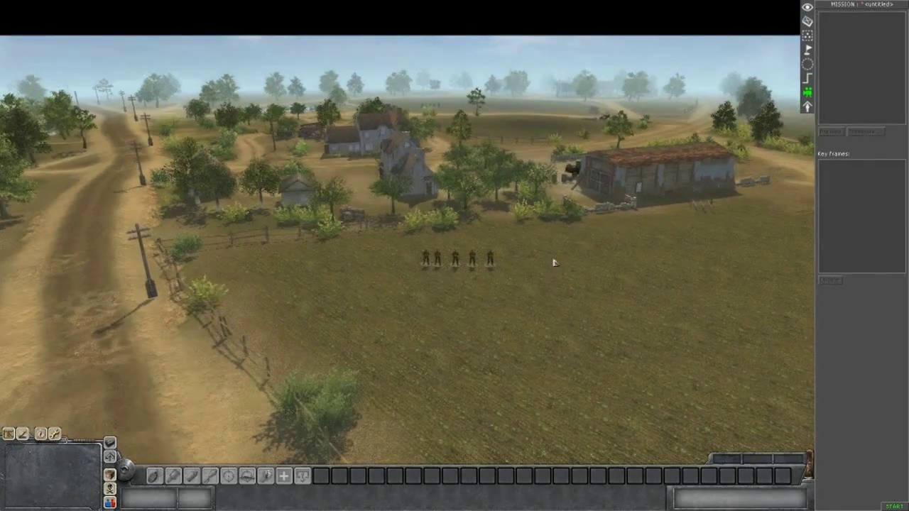
right_click(864, 88)
left_click(875, 88)
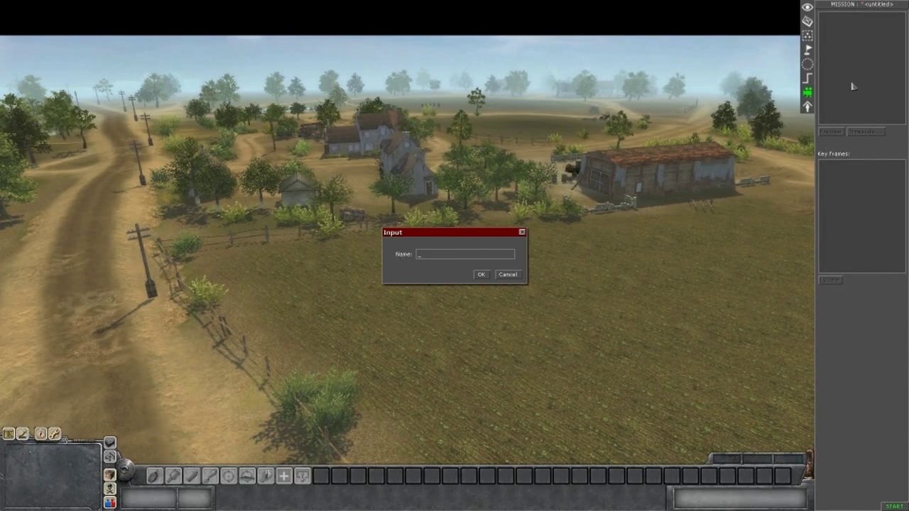
type("cam1")
key("Return")
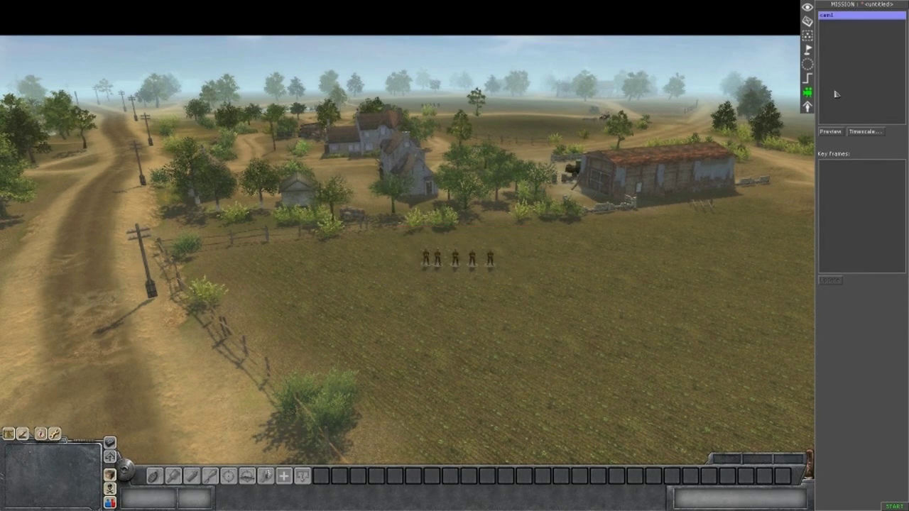
Add two close-up key frames to cam1, the first viewing beyond one end of the English soldiers' row, the second beyond the other end.
scroll(366, 213, "up", 2)
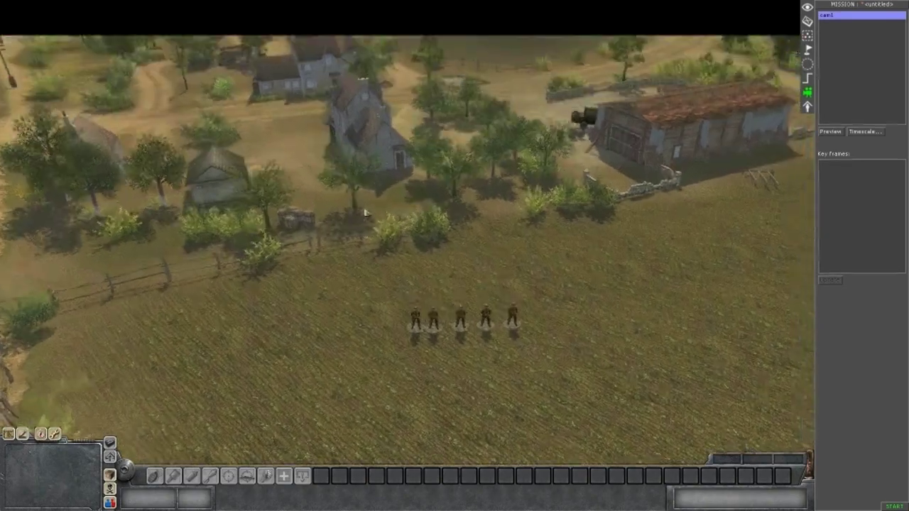
scroll(421, 315, "up", 5)
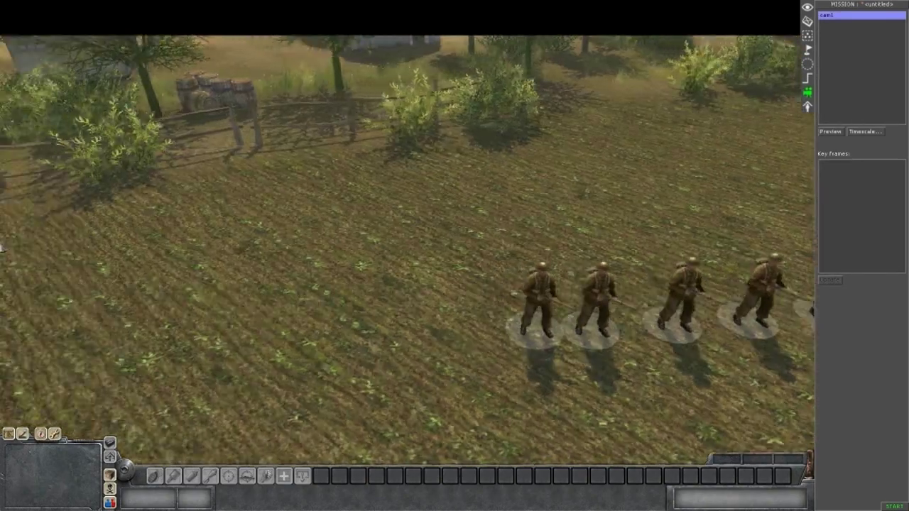
scroll(185, 245, "up", 3)
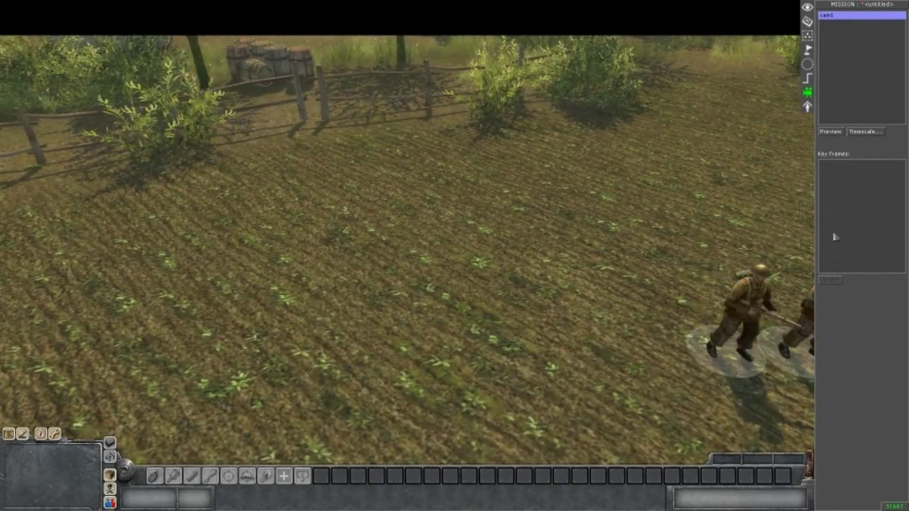
right_click(834, 234)
left_click(840, 238)
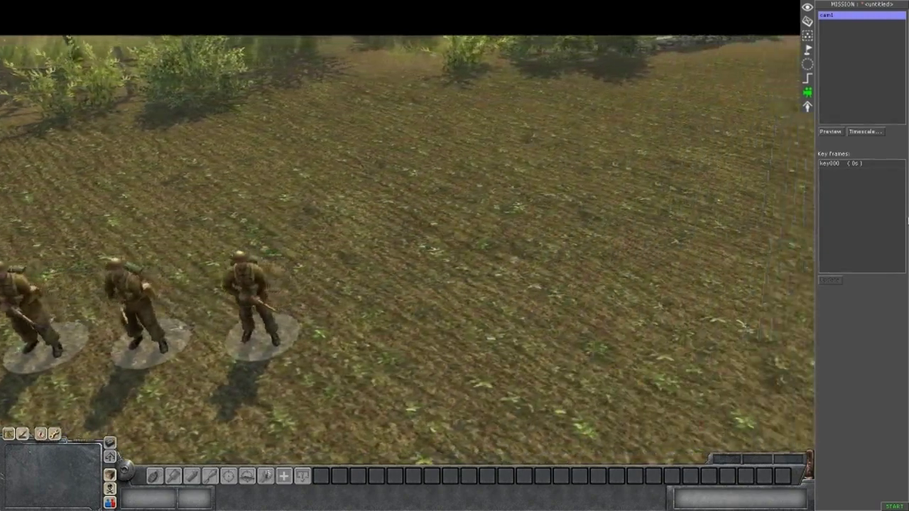
right_click(873, 227)
left_click(876, 230)
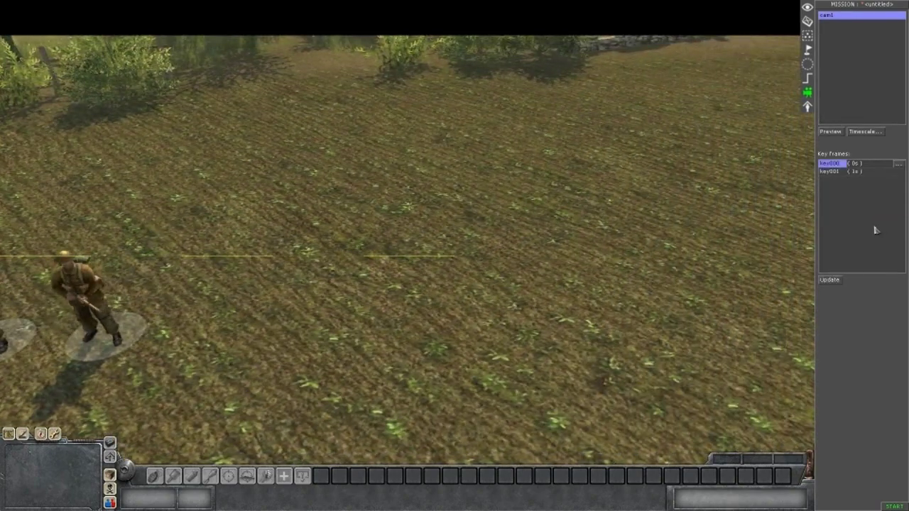
Select cam1's second key frame and preview the camera path along the soldiers' row.
left_click(859, 174)
scroll(765, 261, "down", 3)
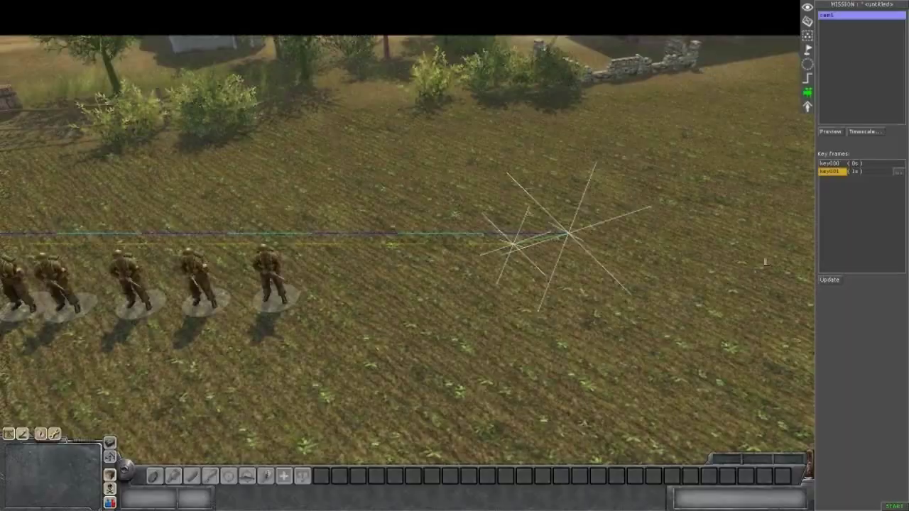
scroll(385, 244, "down", 5)
scroll(415, 324, "up", 2)
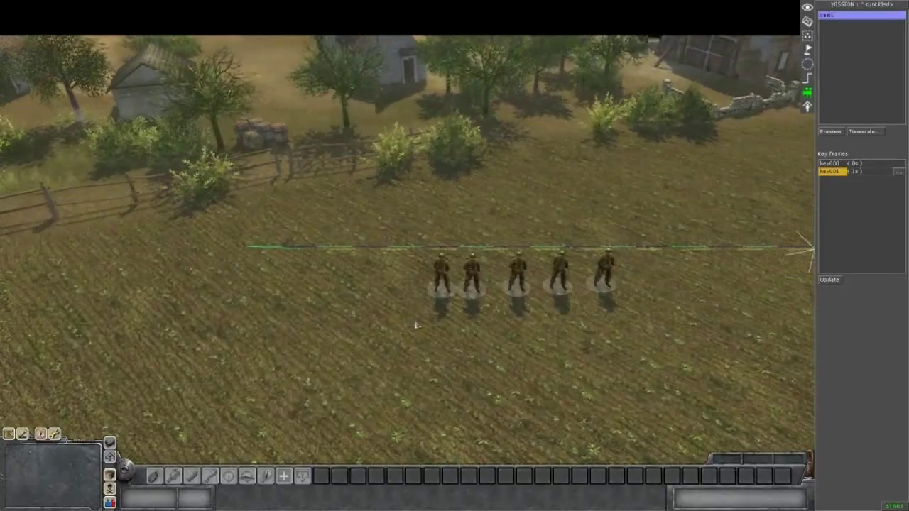
left_click(841, 133)
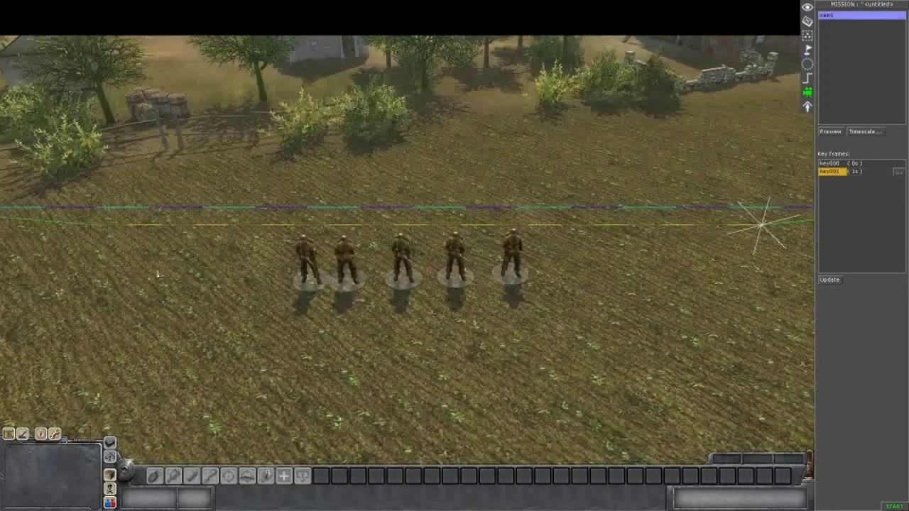
scroll(158, 274, "down", 2)
key("Left")
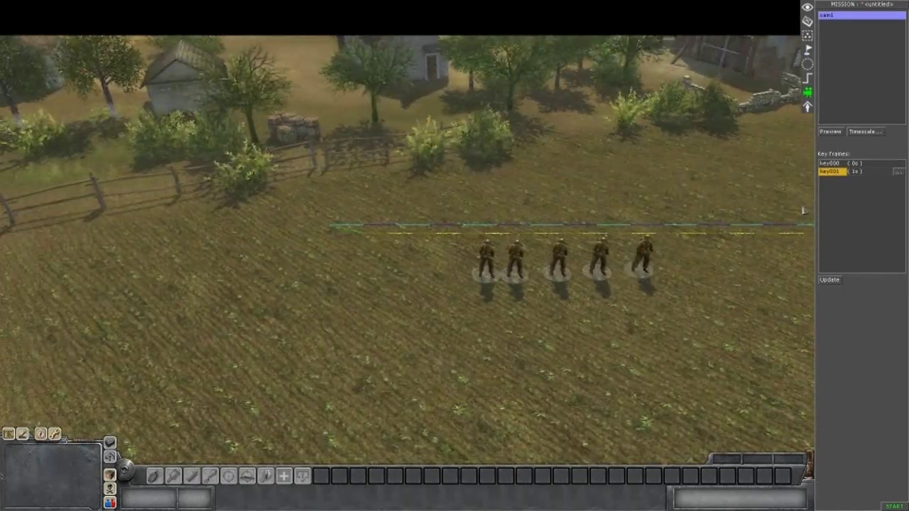
Set the second key frame's time to 10 seconds and preview the camera movement.
left_click(898, 172)
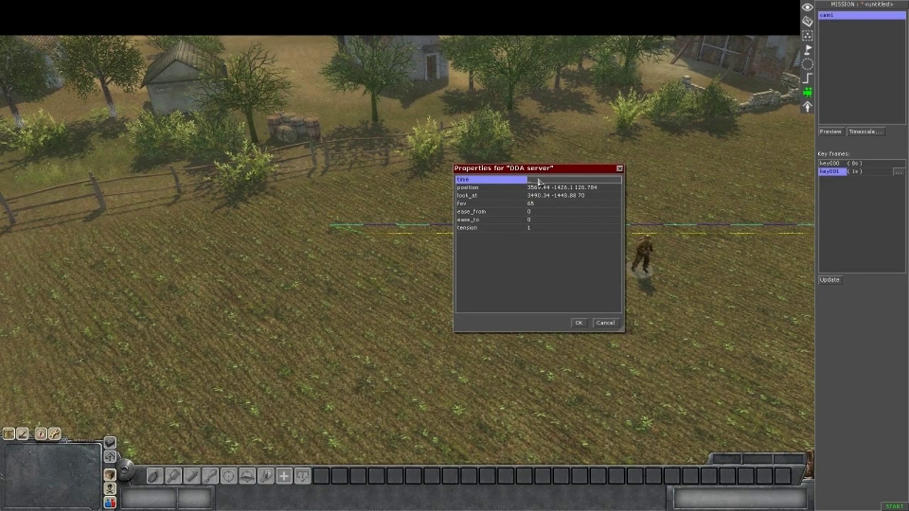
key("Return")
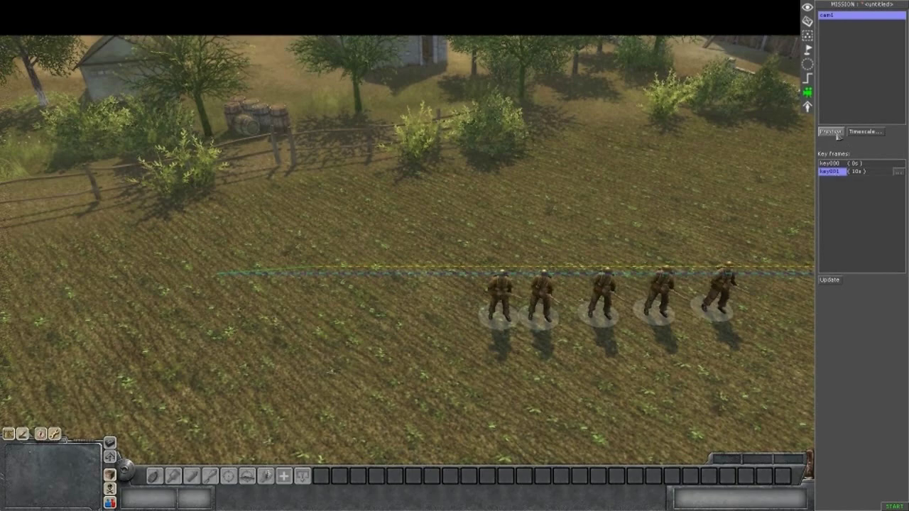
left_click(830, 131)
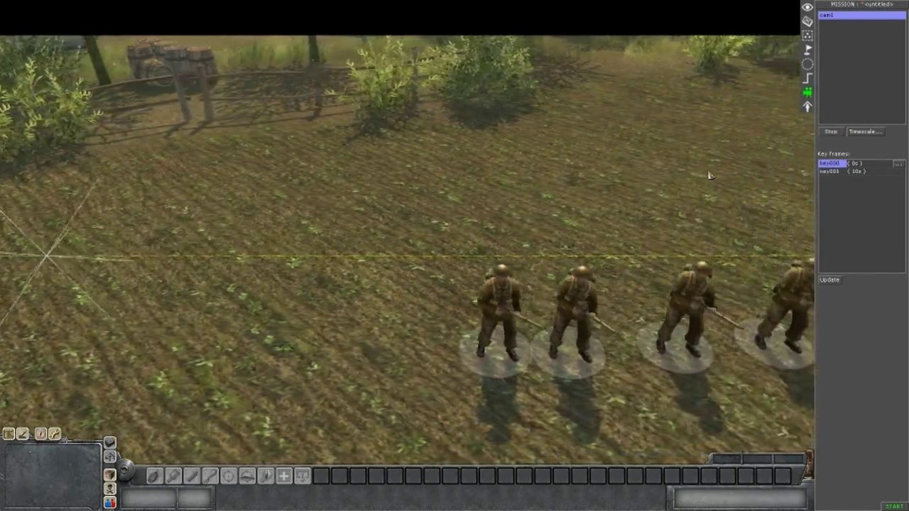
Set the second key frame's time to 6 seconds and preview cam1 again.
left_click(896, 173)
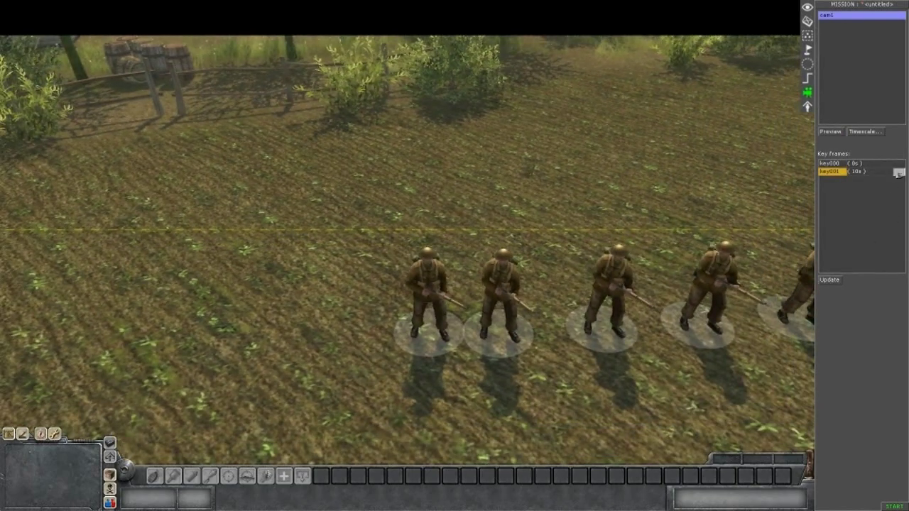
left_click(899, 174)
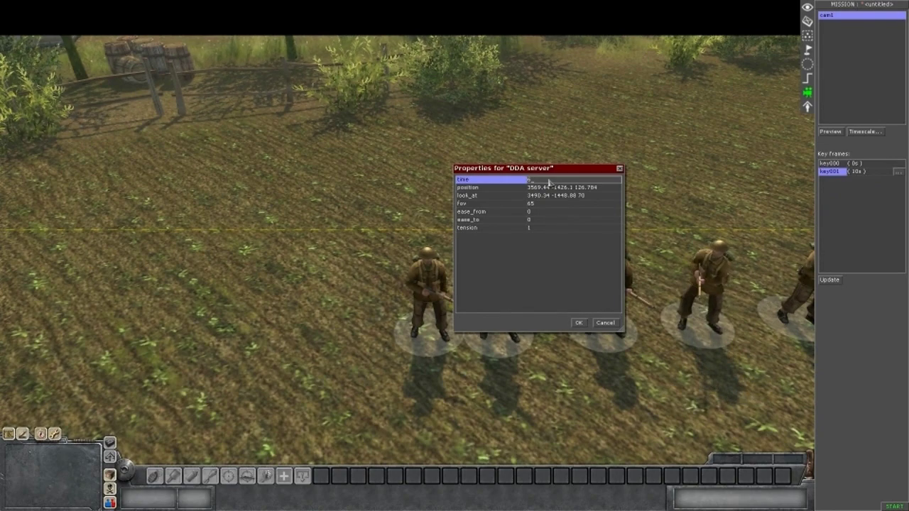
key("Return")
left_click(830, 132)
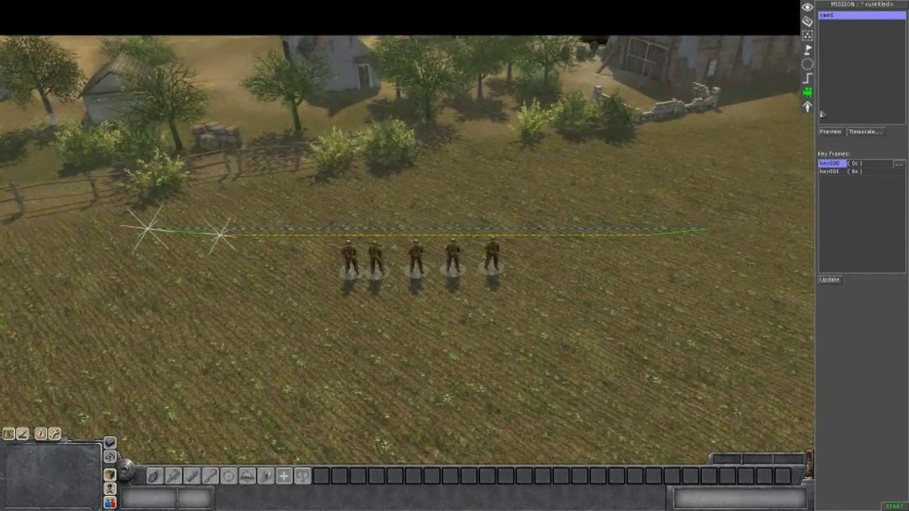
Add a mission trigger named camera.
left_click(807, 78)
right_click(842, 83)
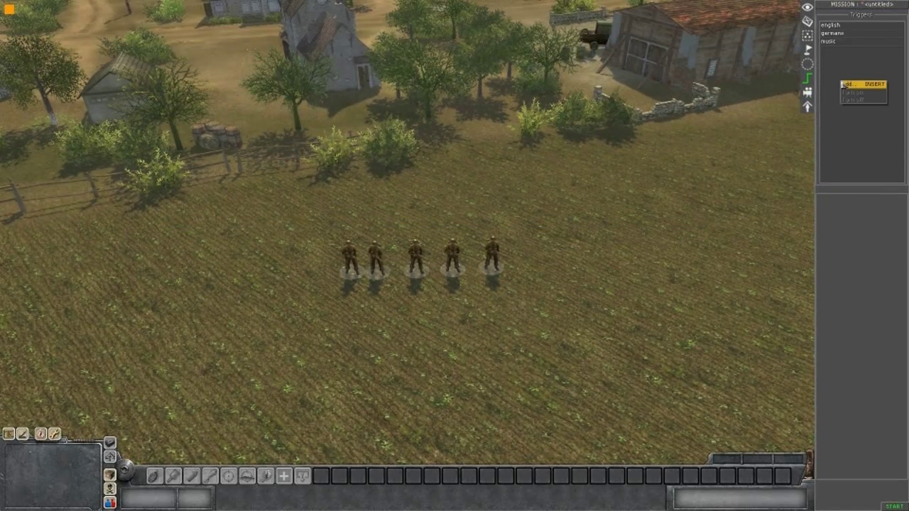
left_click(850, 85)
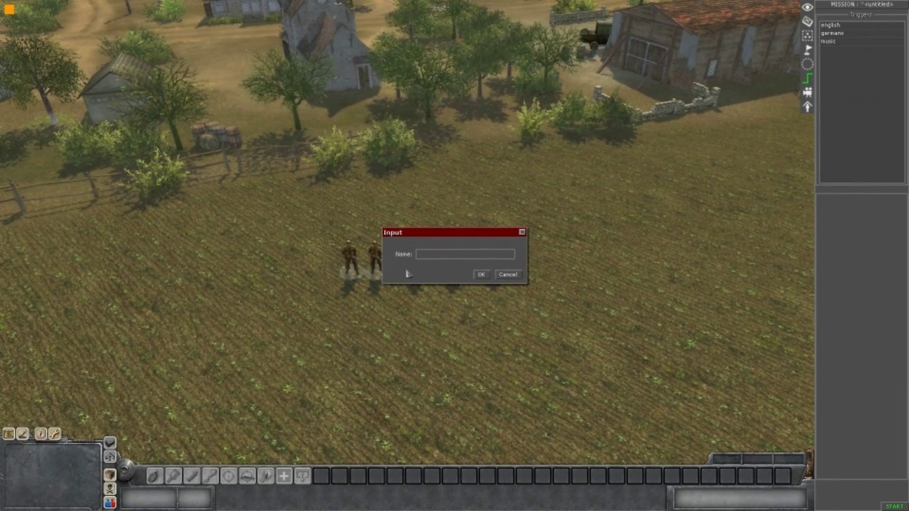
type("camera")
key("Return")
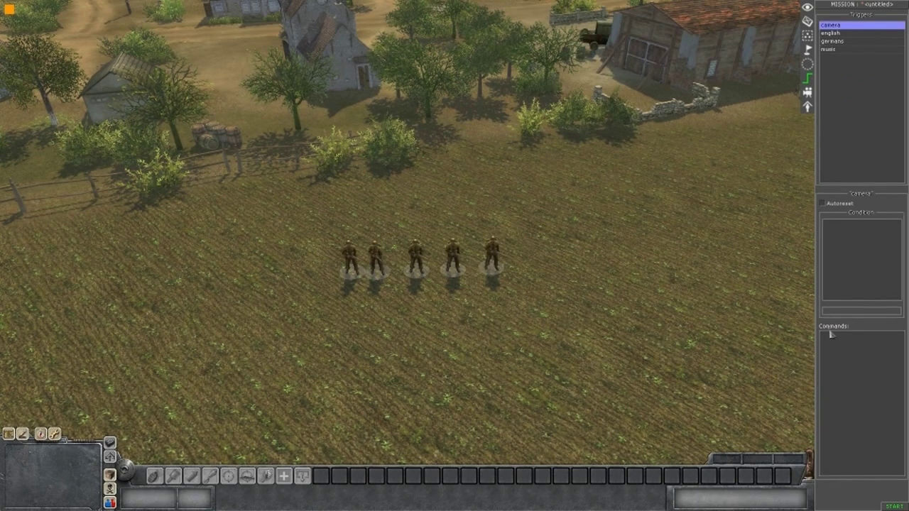
Add a scenario command from the scene group to the camera trigger.
right_click(847, 353)
left_click(855, 358)
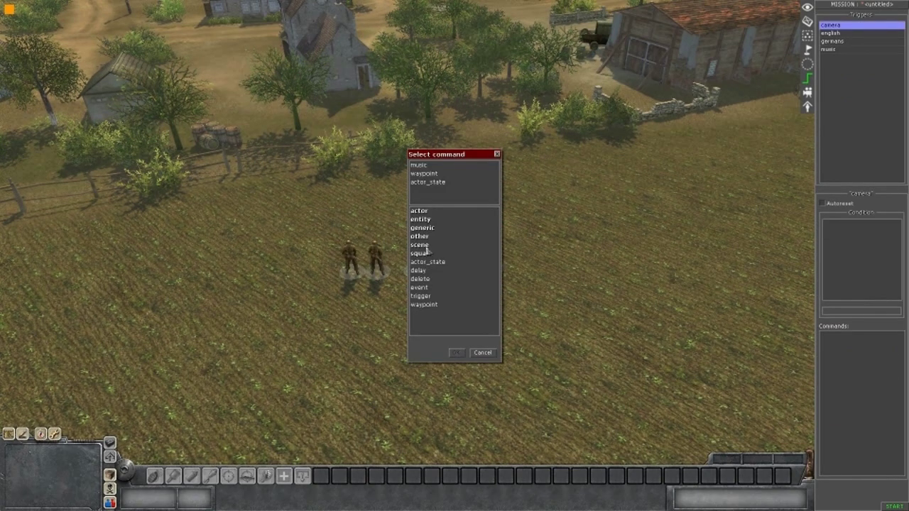
double_click(426, 246)
scroll(428, 248, "down", 1)
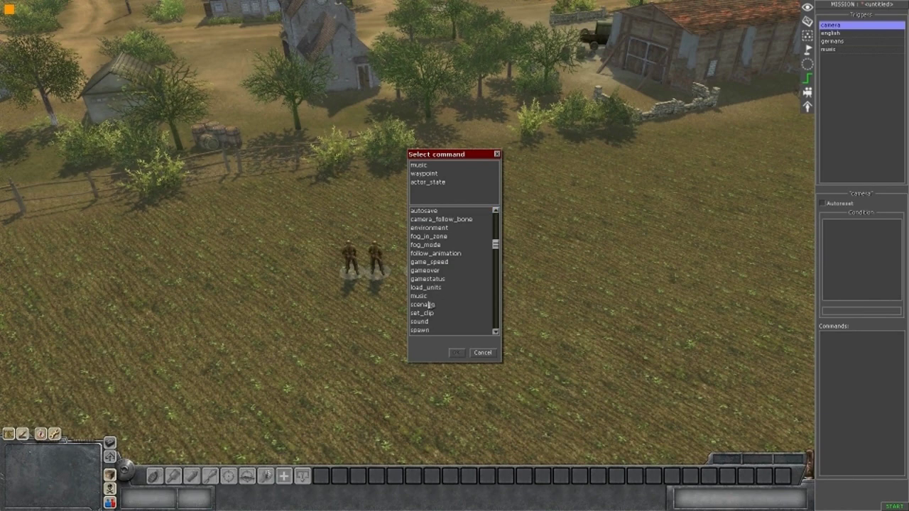
left_click(426, 305)
left_click(456, 352)
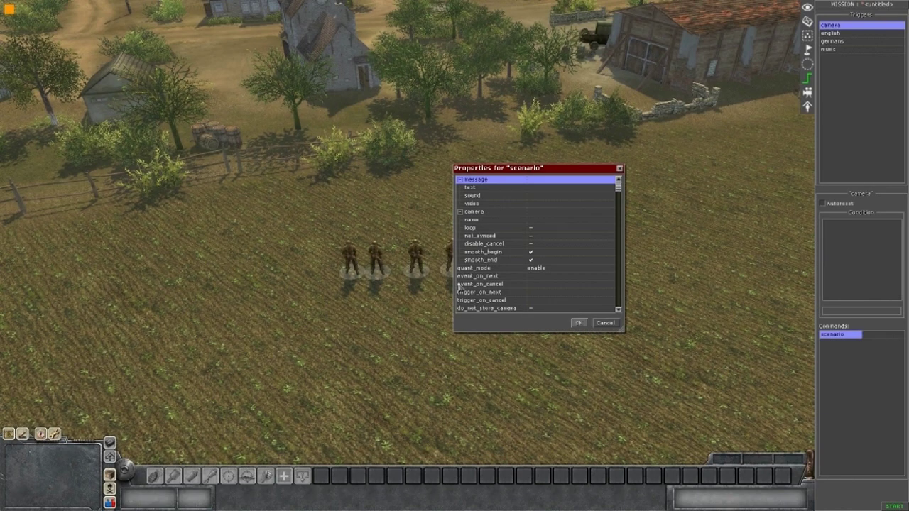
Assign cam1 as the camera name in the scenario command's properties.
left_click(536, 221)
left_click(549, 233)
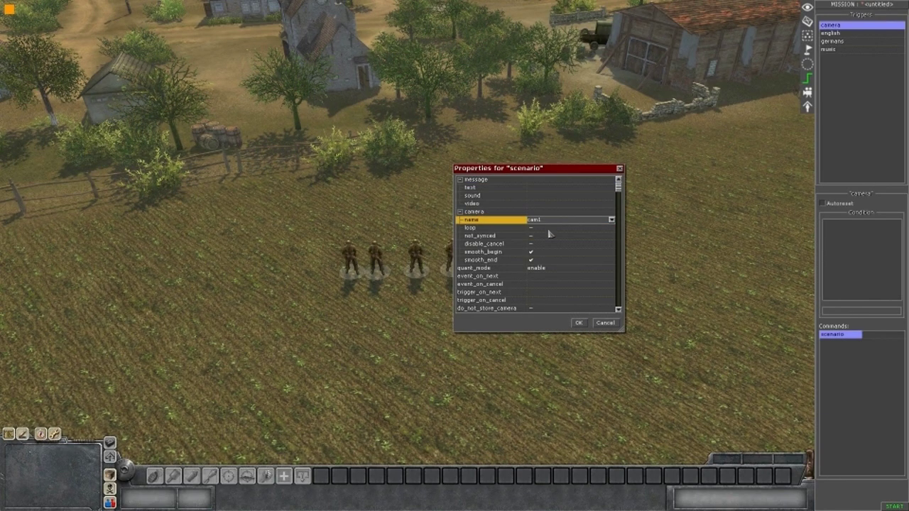
left_click(548, 230)
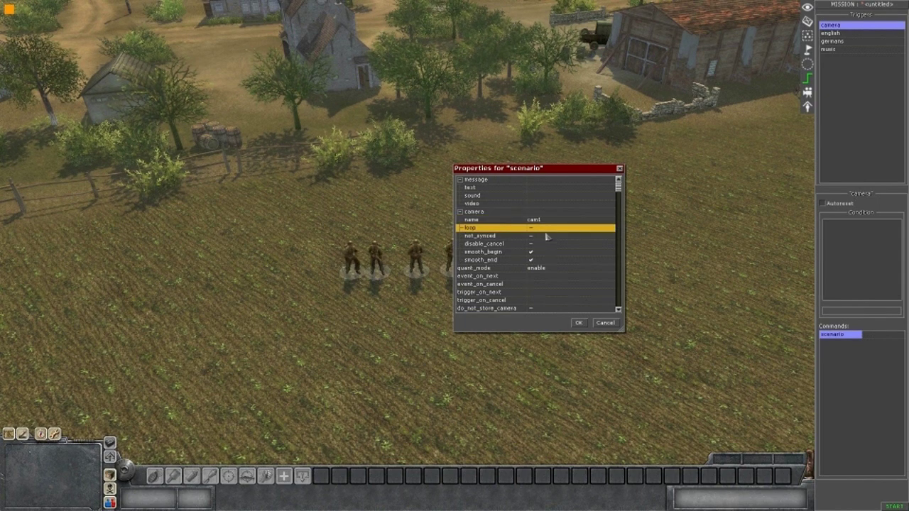
left_click(543, 244)
Set the scenario message text to "this is some text" and accept the command's properties.
left_click(539, 188)
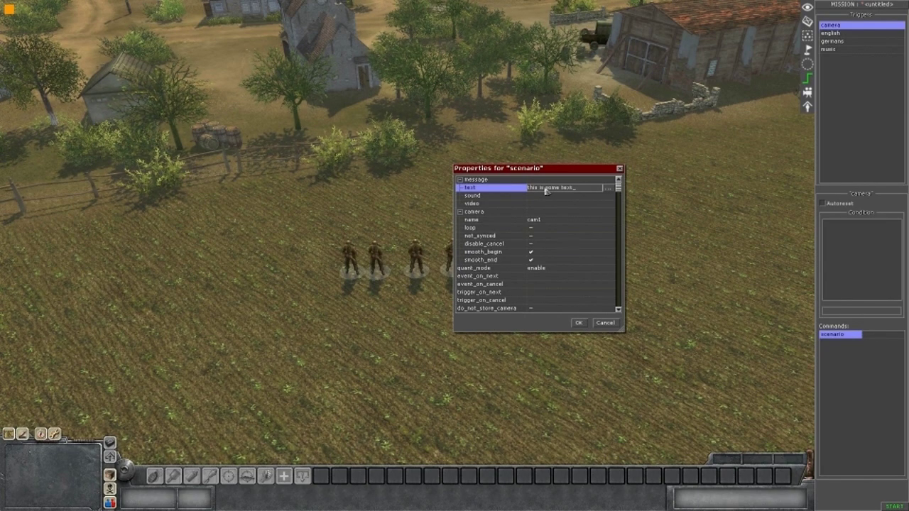
left_click(546, 197)
left_click(565, 204)
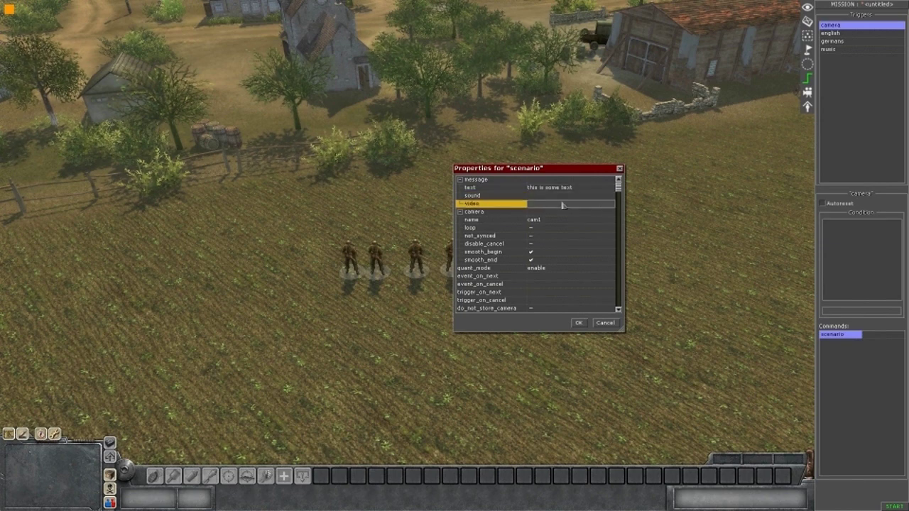
scroll(563, 208, "down", 1)
scroll(541, 240, "up", 1)
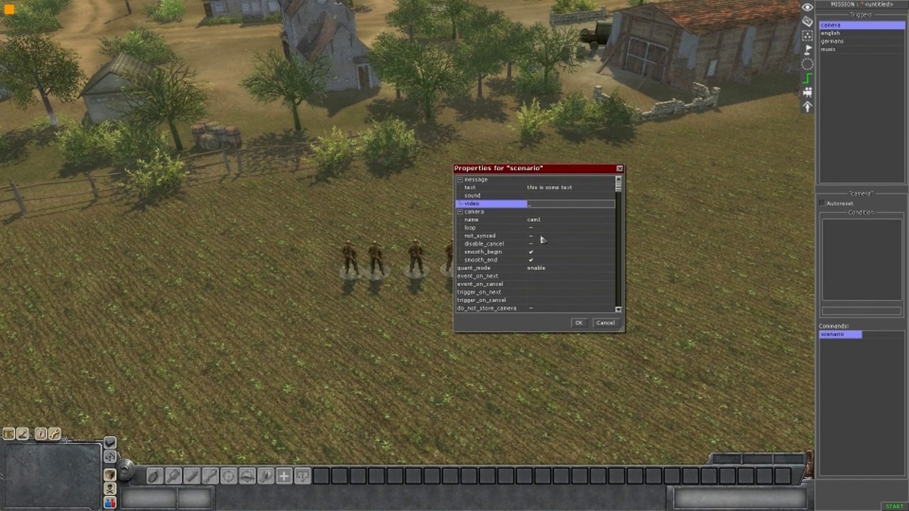
key("Return")
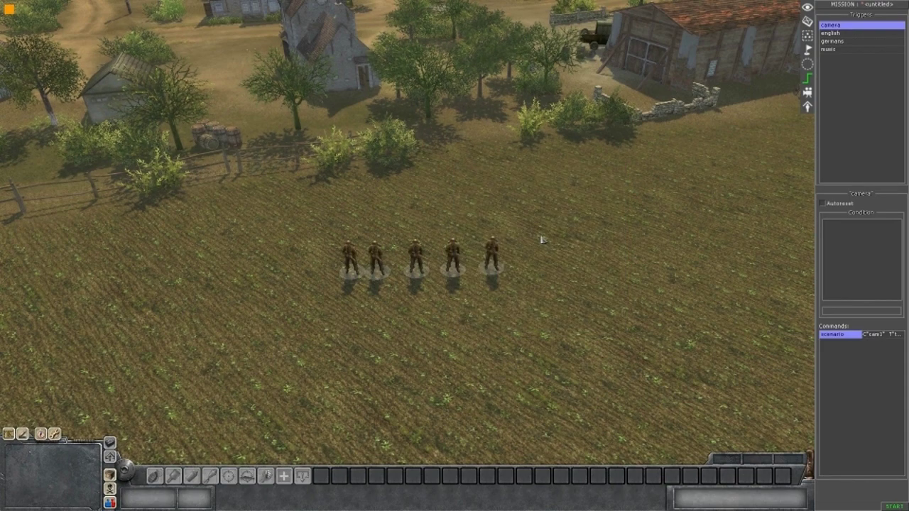
Look over the map around the two rows of soldiers and the village between them.
scroll(276, 188, "down", 2)
scroll(649, 307, "down", 2)
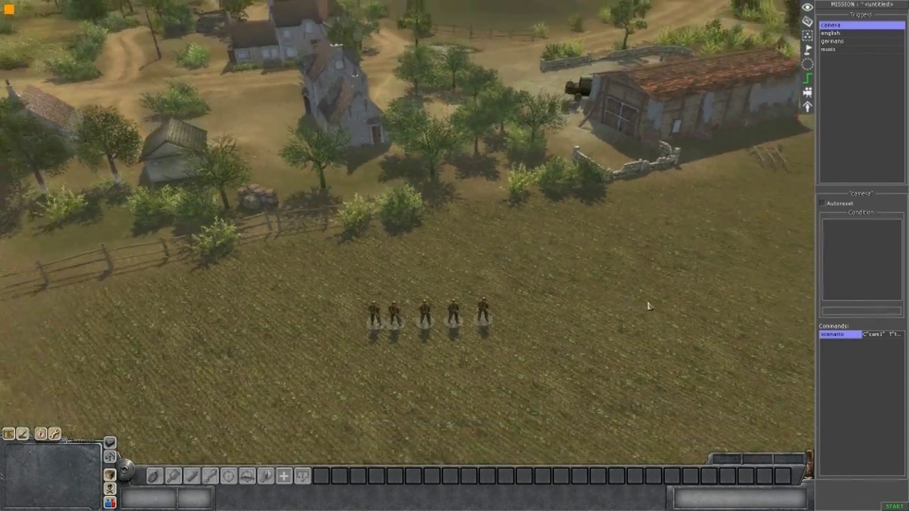
scroll(488, 125, "down", 4)
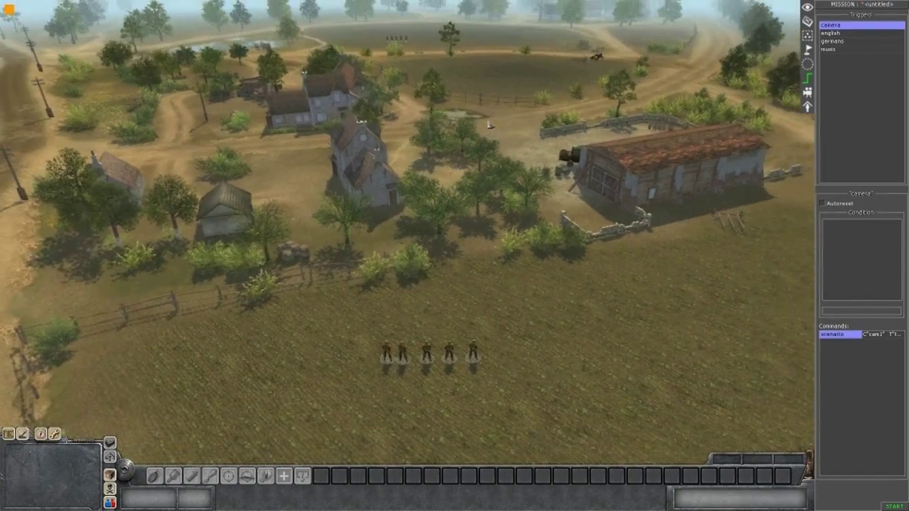
mouse_move(486, 3)
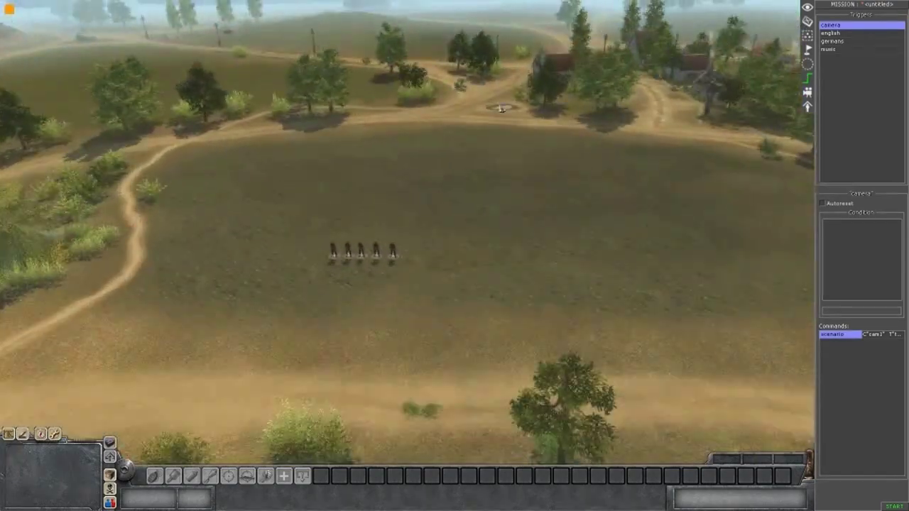
middle_click_drag(472, 105, 447, 184)
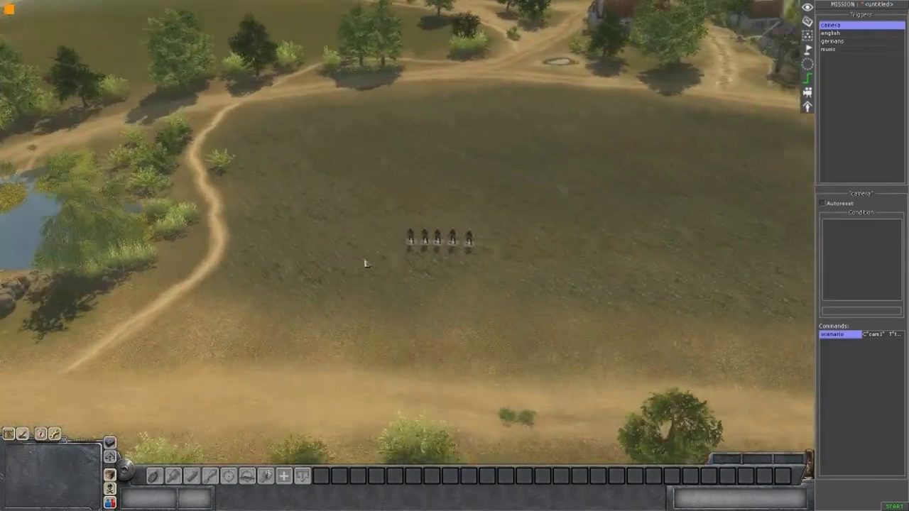
middle_click_drag(365, 262, 683, 51)
middle_click_drag(554, 186, 436, 349)
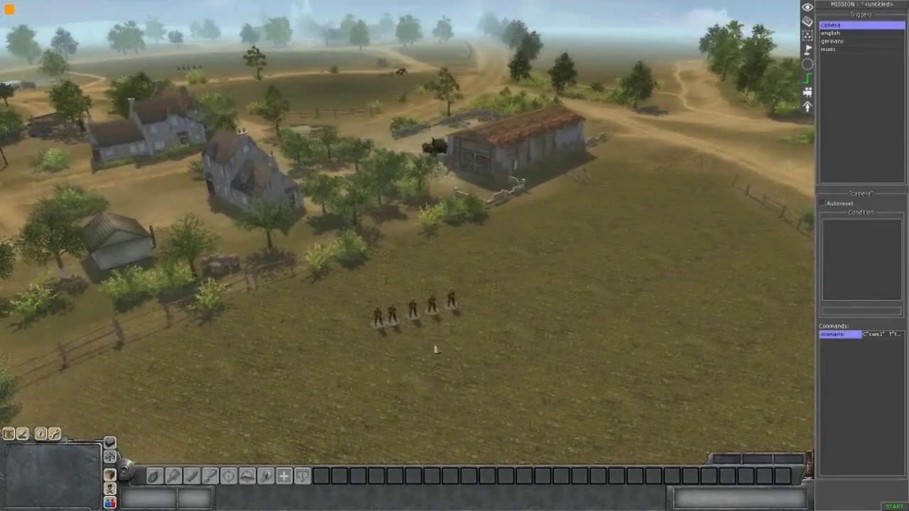
middle_click_drag(549, 278, 472, 282)
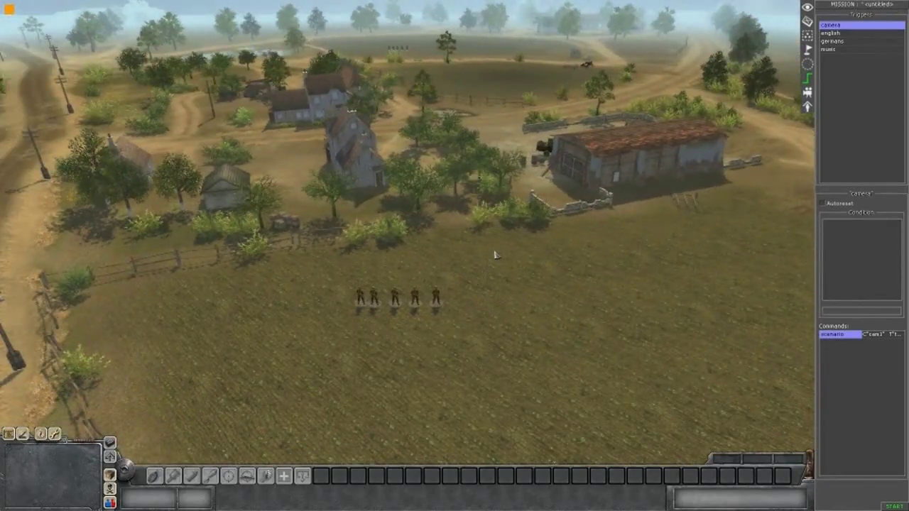
scroll(432, 50, "up", 2)
Place an m18 from the tank_light vehicles on the field beside the English soldiers' row.
left_click(807, 21)
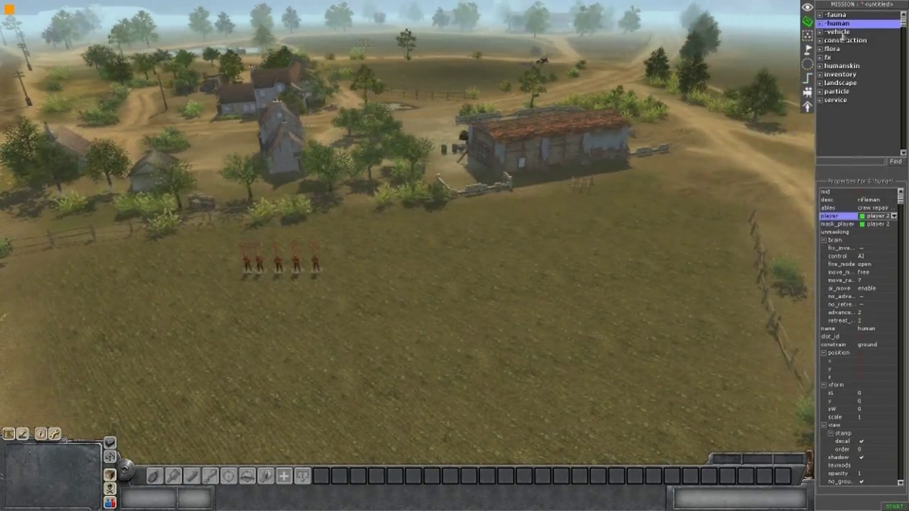
double_click(839, 32)
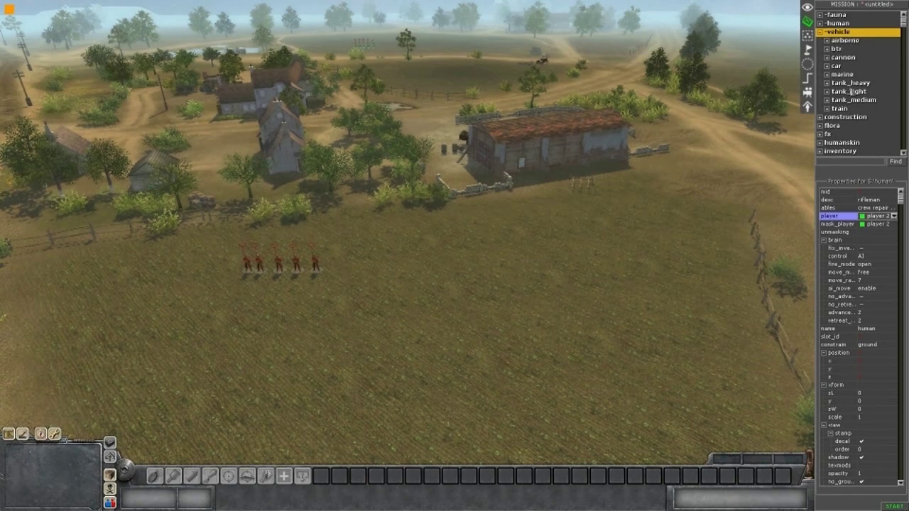
double_click(850, 93)
key("Right")
scroll(842, 137, "down", 7)
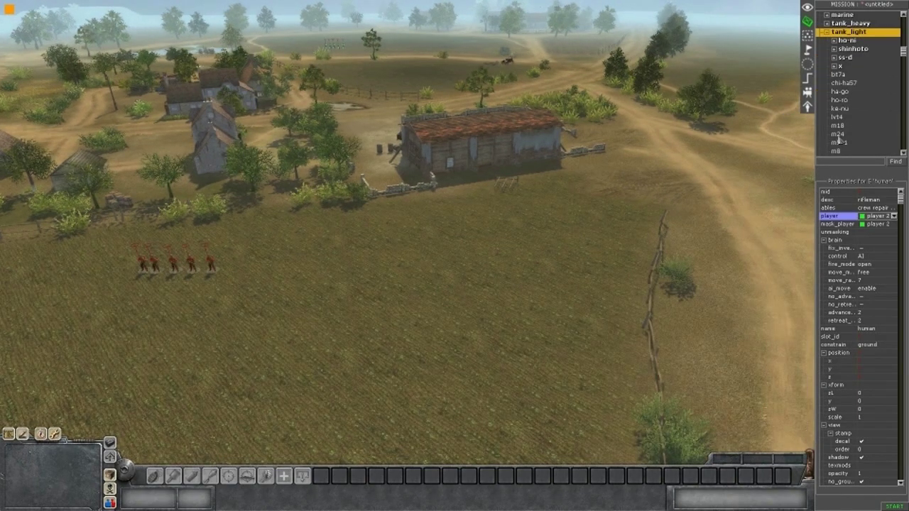
left_click(840, 128)
key("Left")
scroll(529, 291, "up", 5)
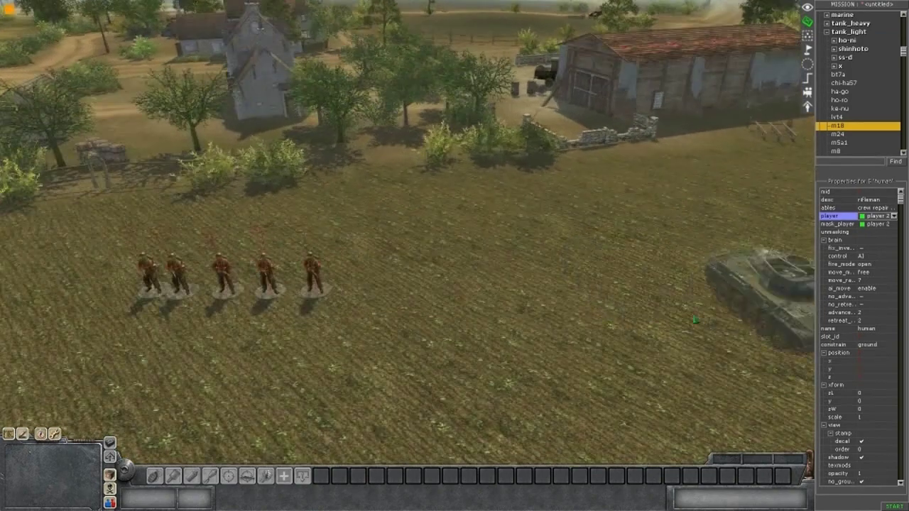
left_click(602, 285)
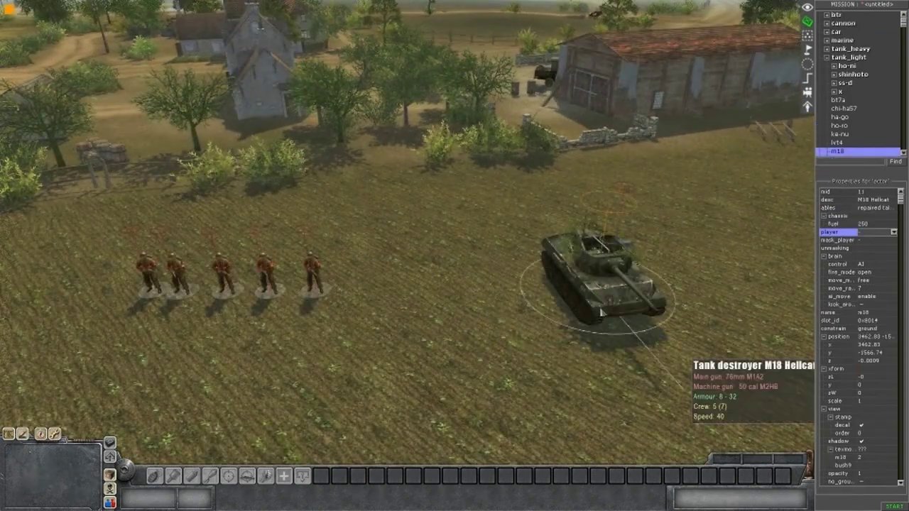
Rotate the M18 to about -177° so it faces the village, then deselect it.
left_click_drag(602, 285, 583, 263, "alt")
scroll(583, 262, "down", 3)
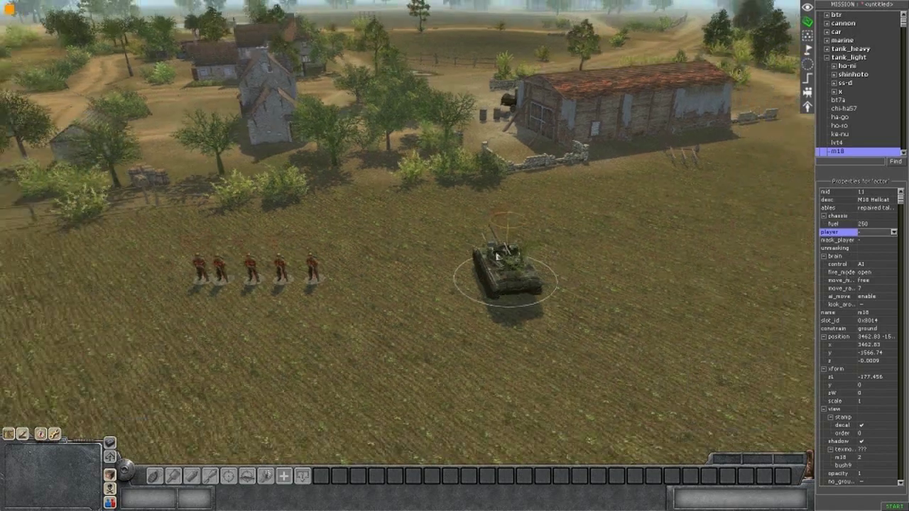
left_click(634, 266)
scroll(653, 277, "up", 3)
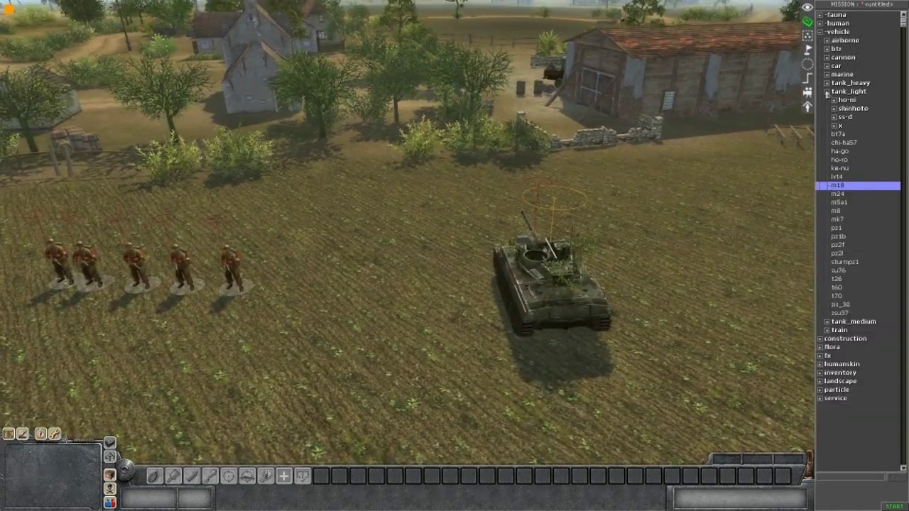
Place one tank_crew soldier from the single-player German humans on the ground beside the M18.
left_click(827, 92)
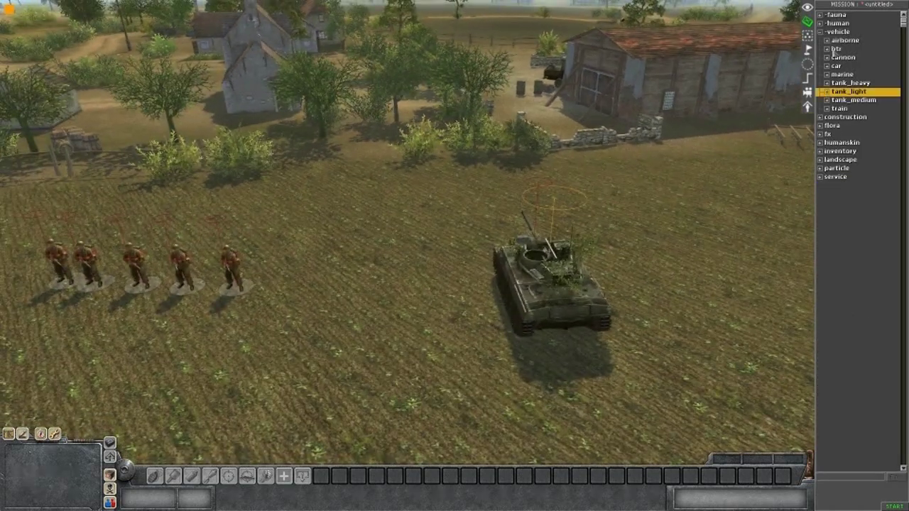
left_click(820, 33)
left_click(820, 24)
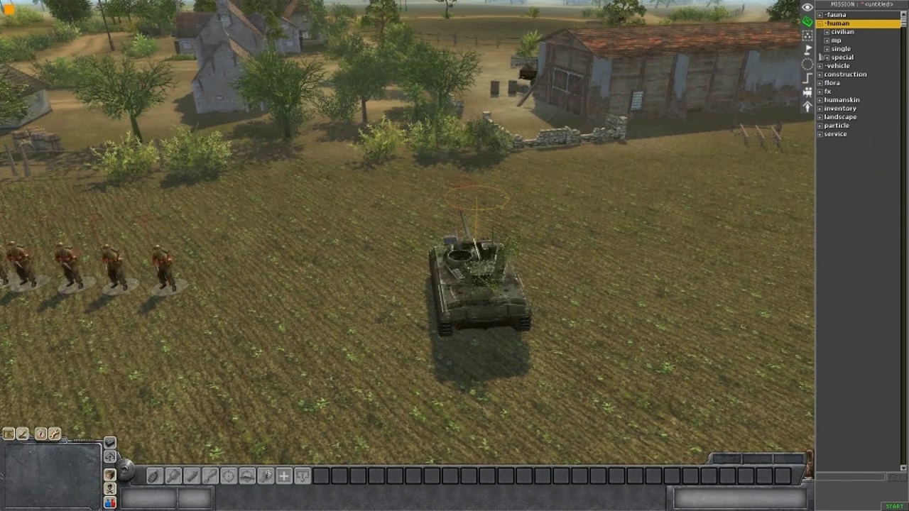
left_click(826, 50)
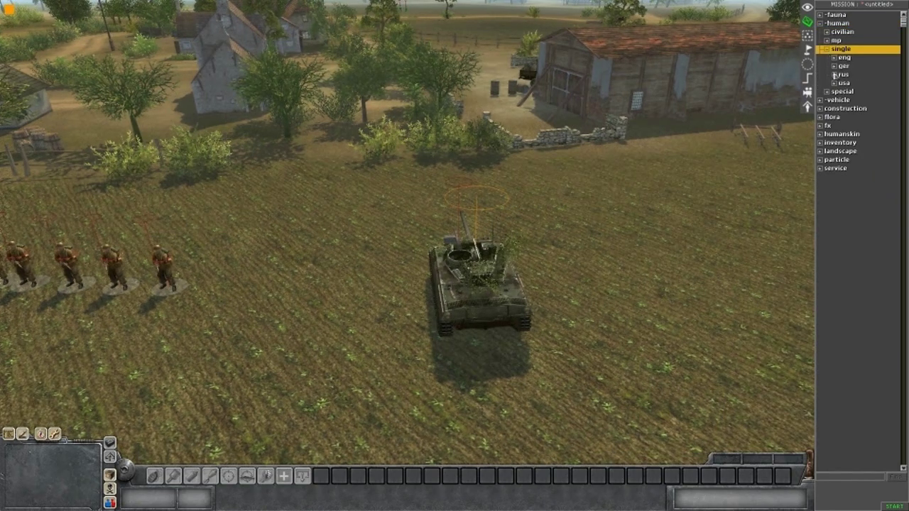
left_click(836, 66)
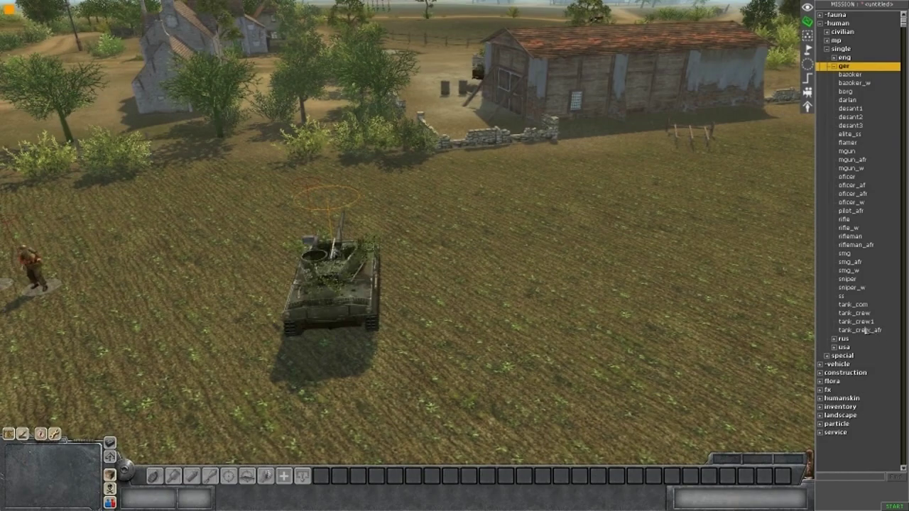
left_click(865, 330)
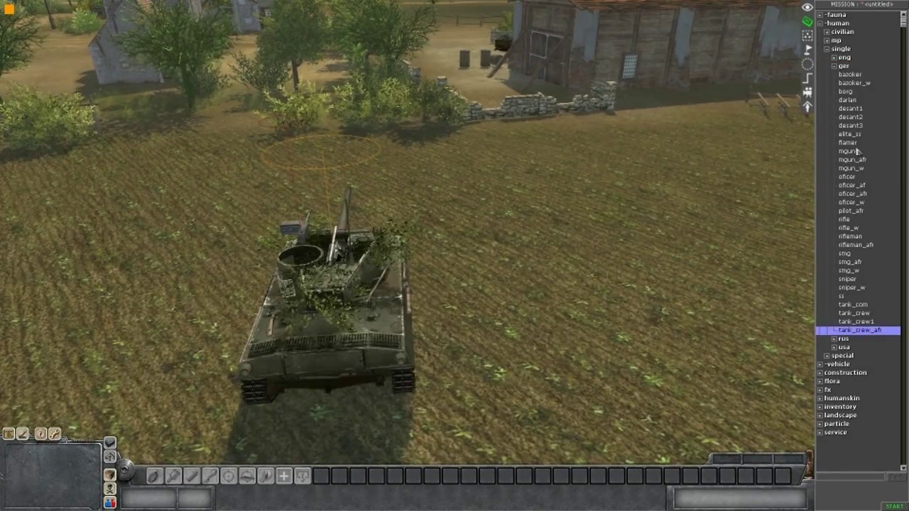
middle_click_drag(638, 213, 720, 223)
middle_click_drag(556, 222, 619, 216)
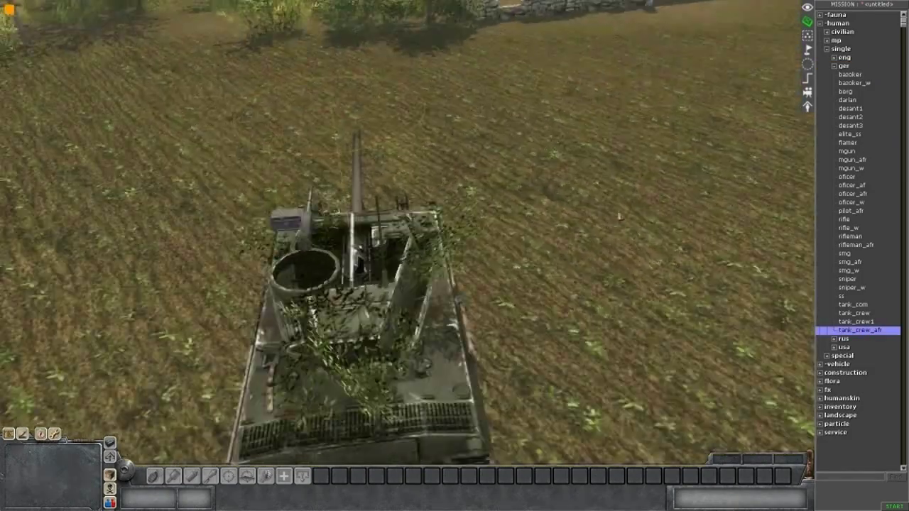
left_click(882, 314)
scroll(411, 291, "down", 5)
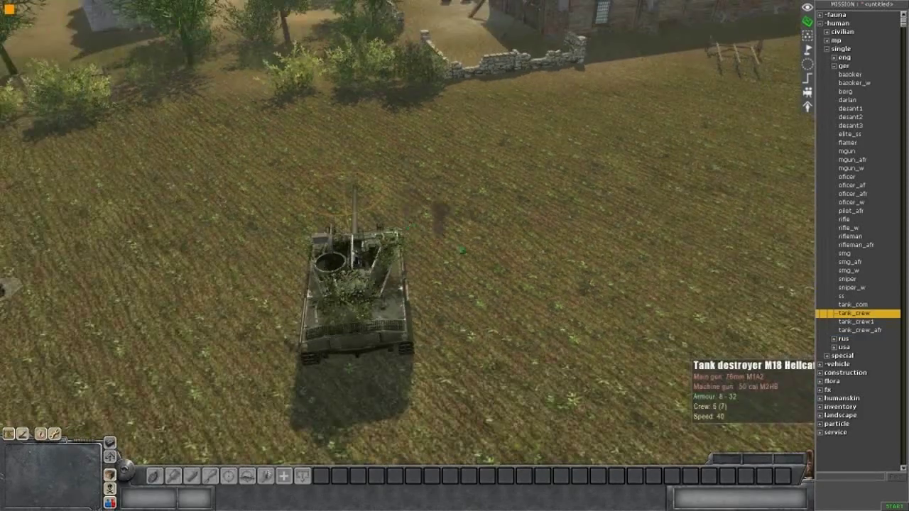
scroll(518, 291, "up", 4)
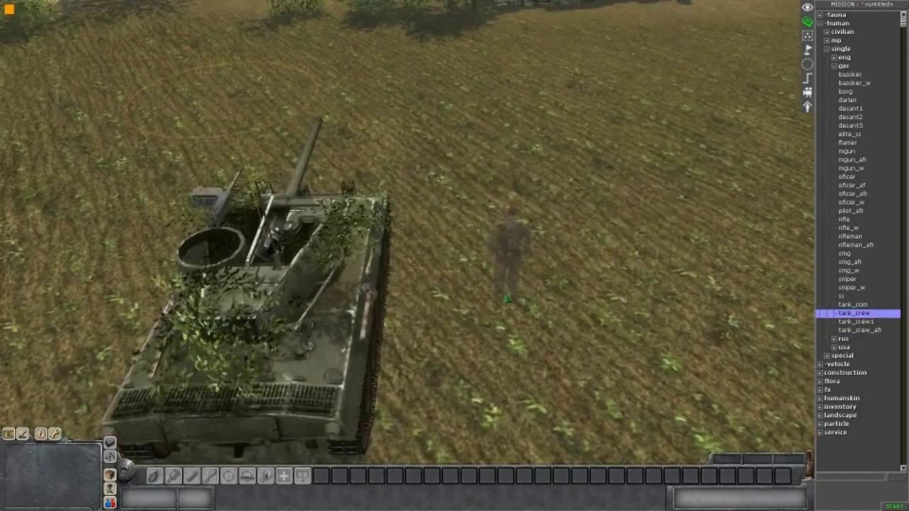
scroll(460, 266, "down", 3)
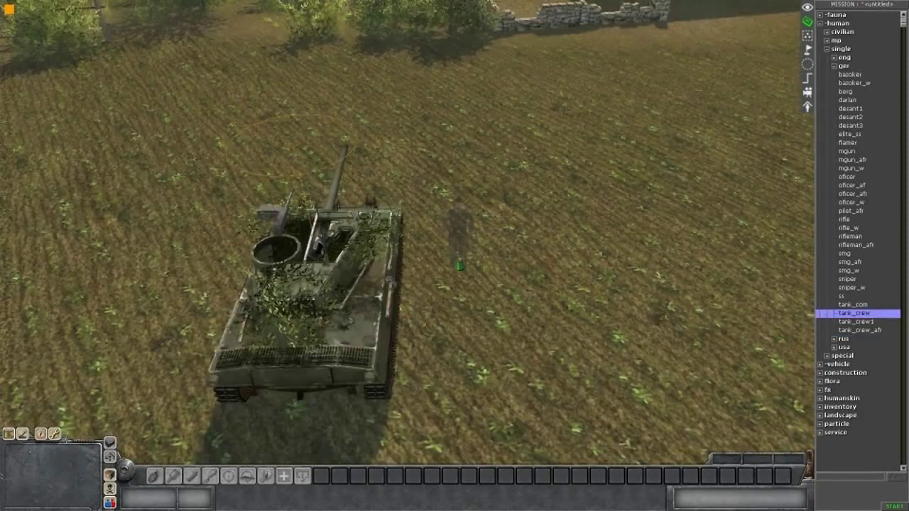
left_click(472, 281)
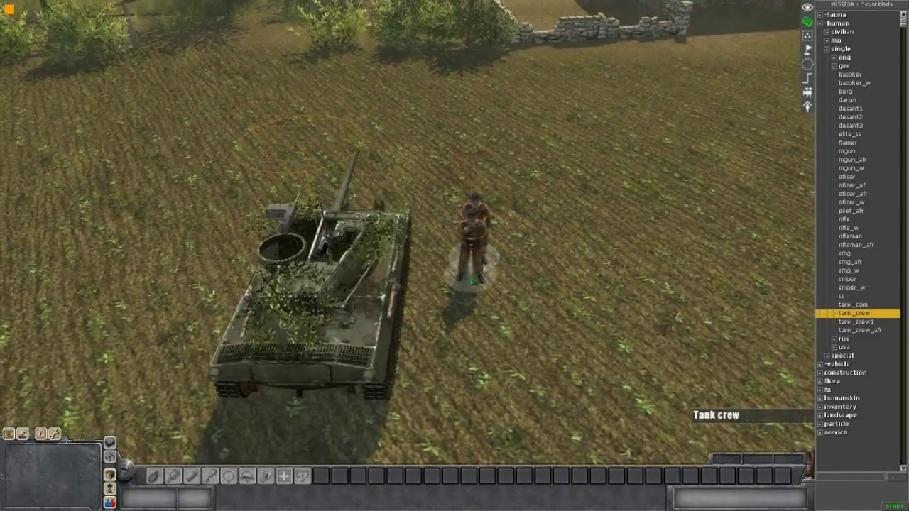
Place more tank_crew soldiers behind the first one to form a row of four beside the M18.
left_click(469, 312)
left_click(462, 346)
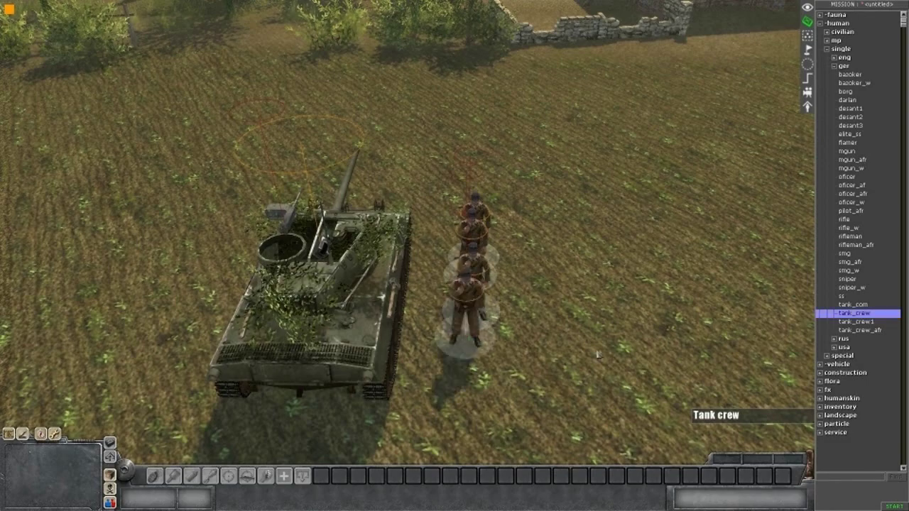
mouse_move(600, 269)
middle_mouse_down()
mouse_move(674, 264)
mouse_move(598, 257)
middle_mouse_up()
scroll(540, 235, "down", 4)
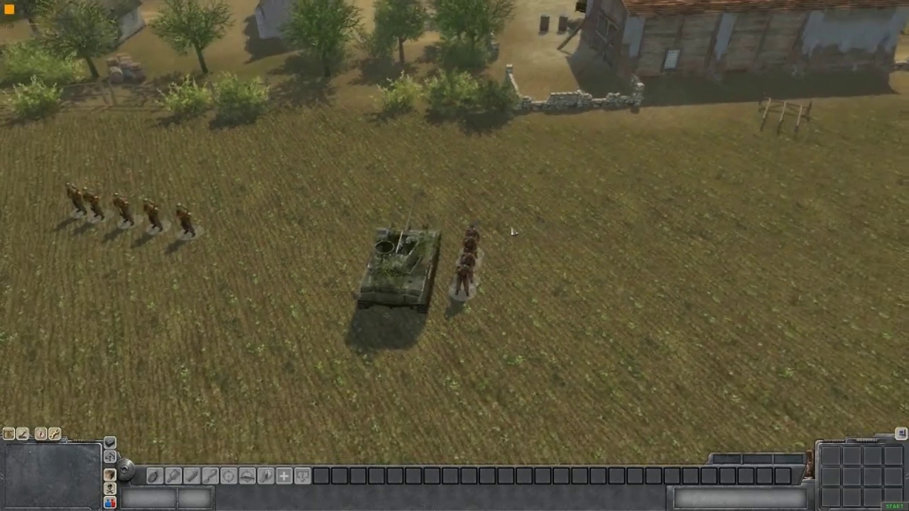
Assign the M18 and its four tank_crew soldiers to player 6.
key("F3")
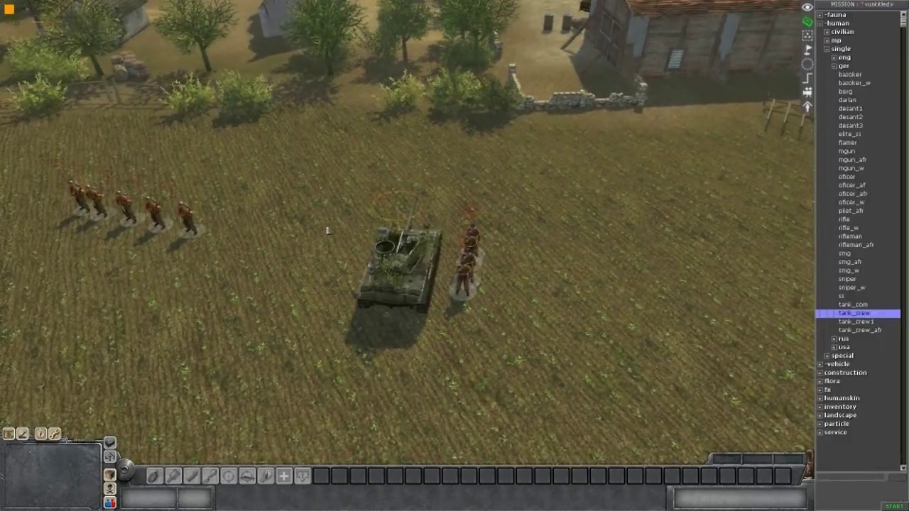
left_click_drag(338, 219, 569, 295)
left_click_drag(326, 208, 497, 281)
left_click(875, 233)
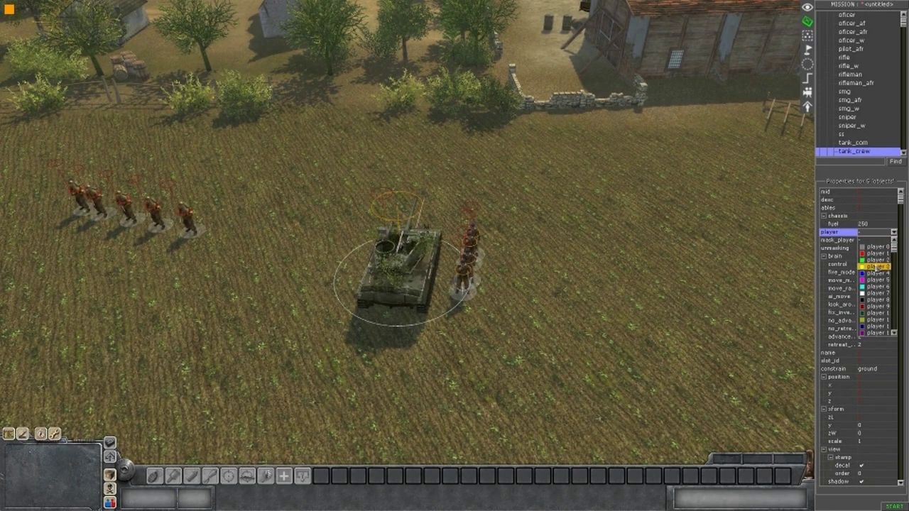
left_click(865, 288)
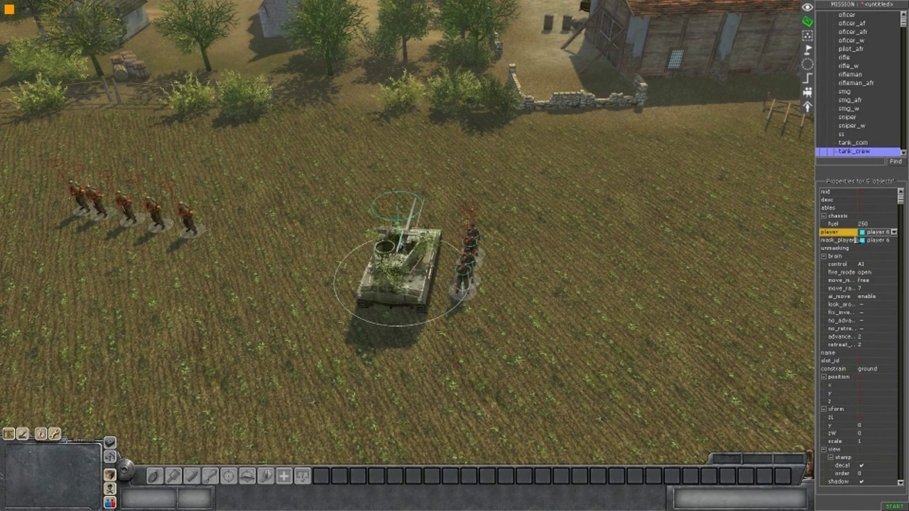
Add the tag tanks to the selected M18 and tank_crew soldiers.
middle_click_drag(543, 256, 447, 192)
right_click(540, 250)
left_click(548, 252)
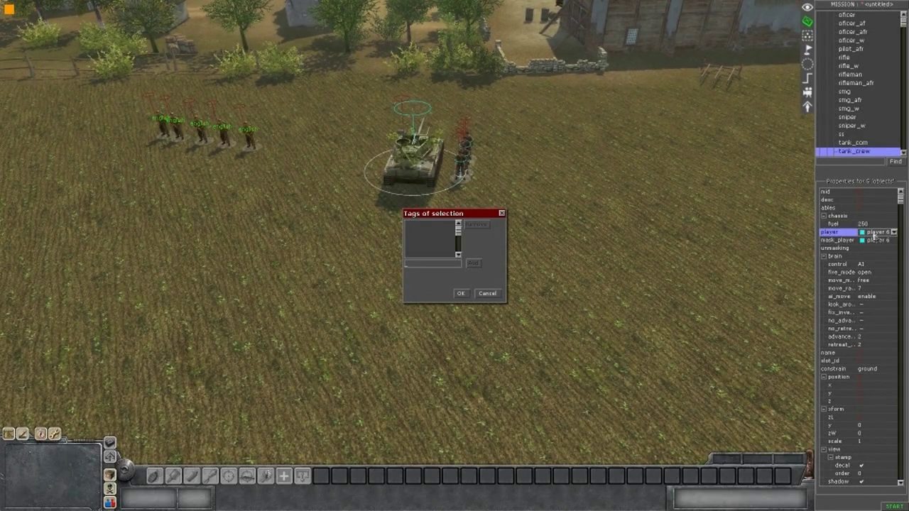
mouse_move(525, 308)
middle_mouse_down()
mouse_move(508, 358)
mouse_move(517, 325)
middle_mouse_up()
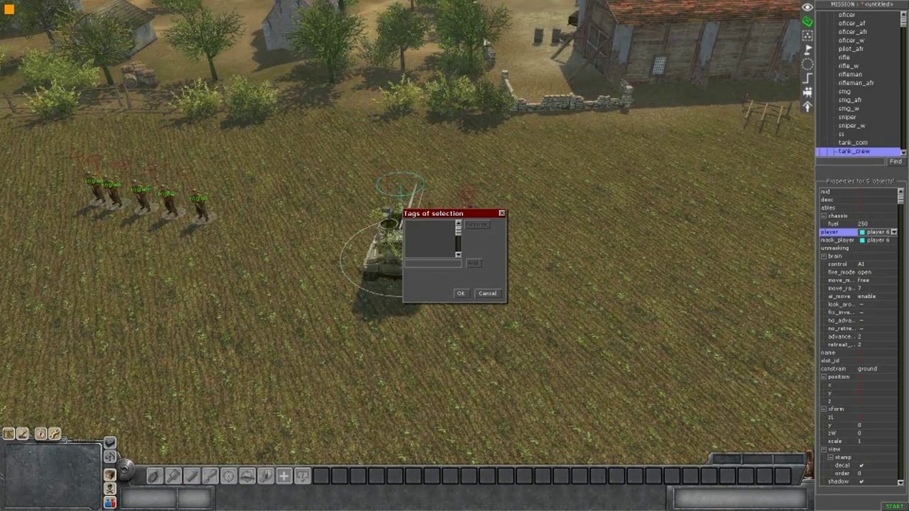
middle_click_drag(592, 146, 564, 29)
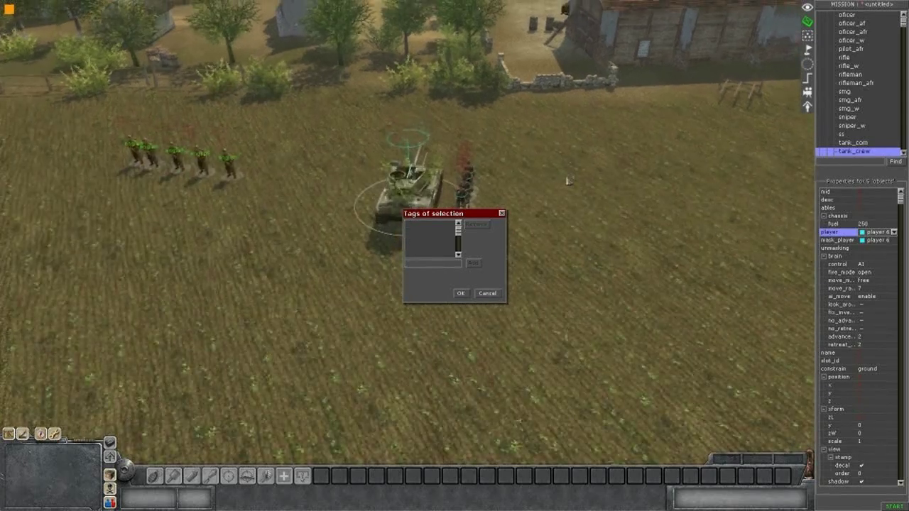
middle_click_drag(568, 181, 532, 241)
type("tank1_")
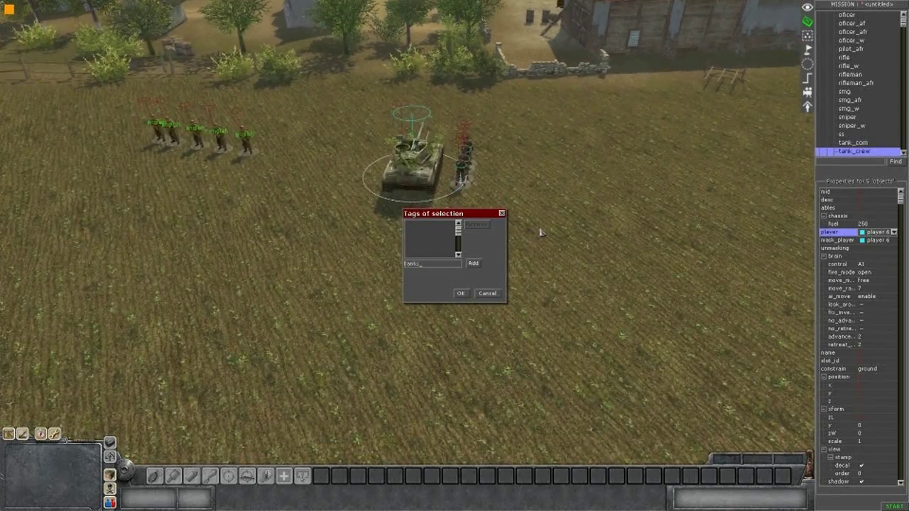
key("Return")
key("Return")
Test unit control outside the editor by selecting the English soldiers as player 1 and the tank crew as player 6.
scroll(542, 233, "up", 3)
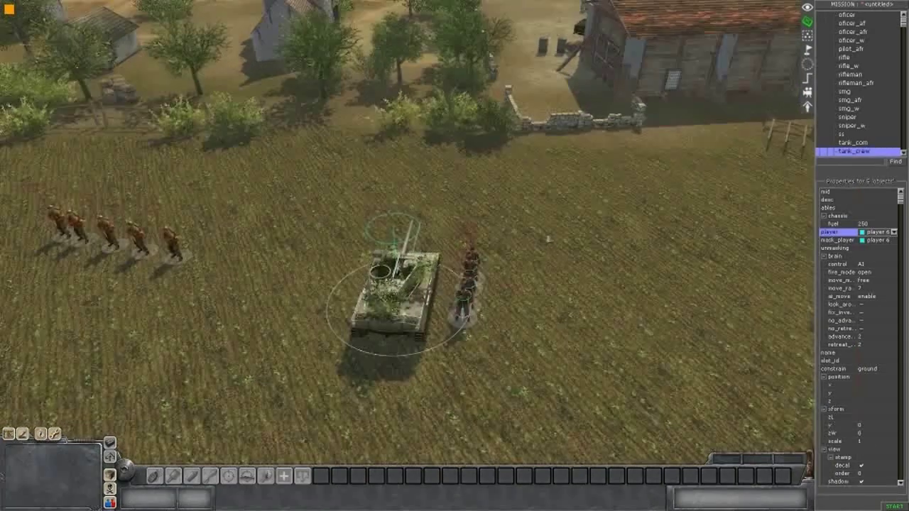
middle_click_drag(548, 240, 572, 300)
left_click(572, 301)
key("F1")
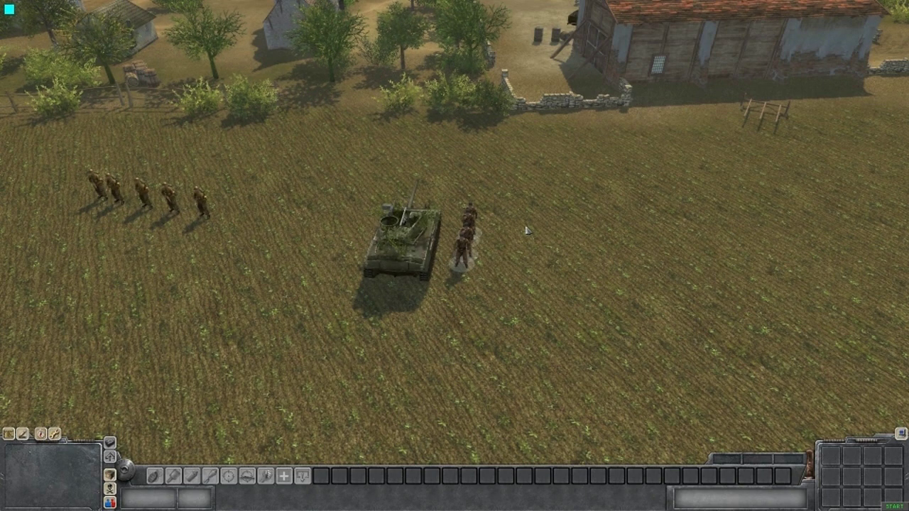
key("1")
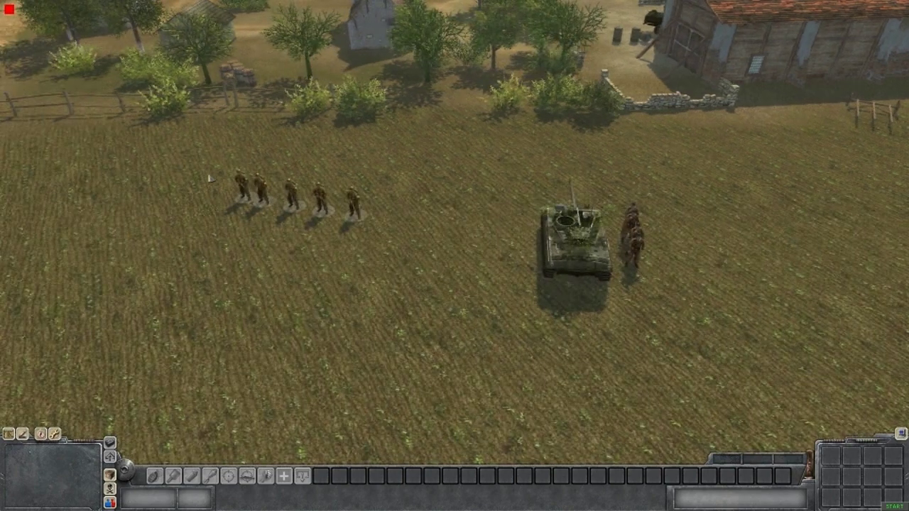
left_click_drag(203, 169, 405, 260)
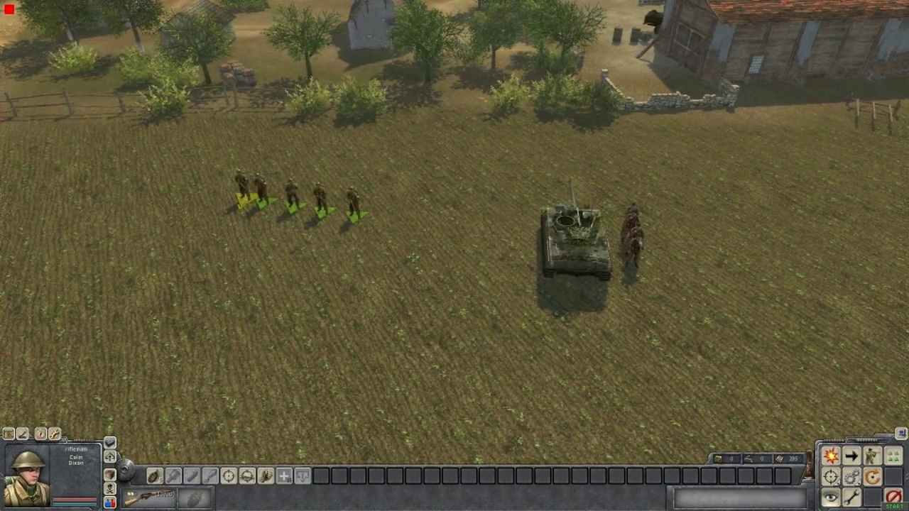
key("1")
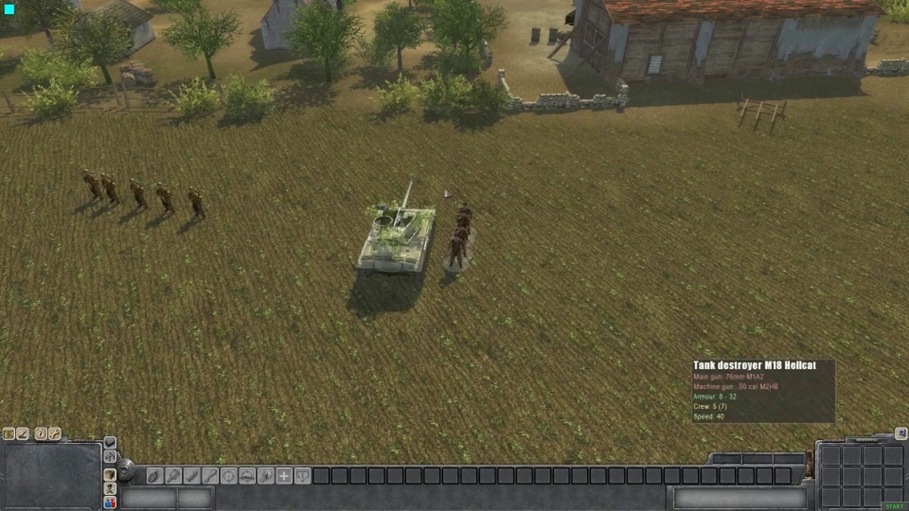
left_click_drag(447, 193, 538, 282)
right_click(536, 274)
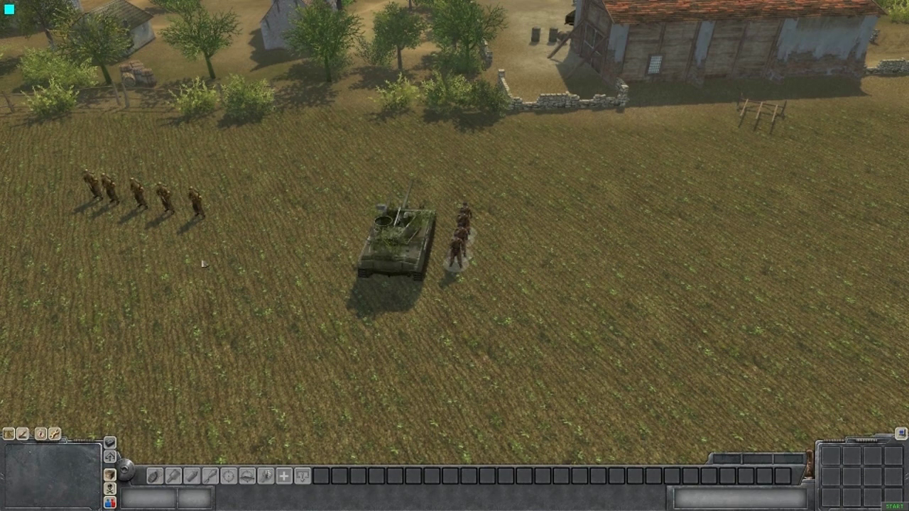
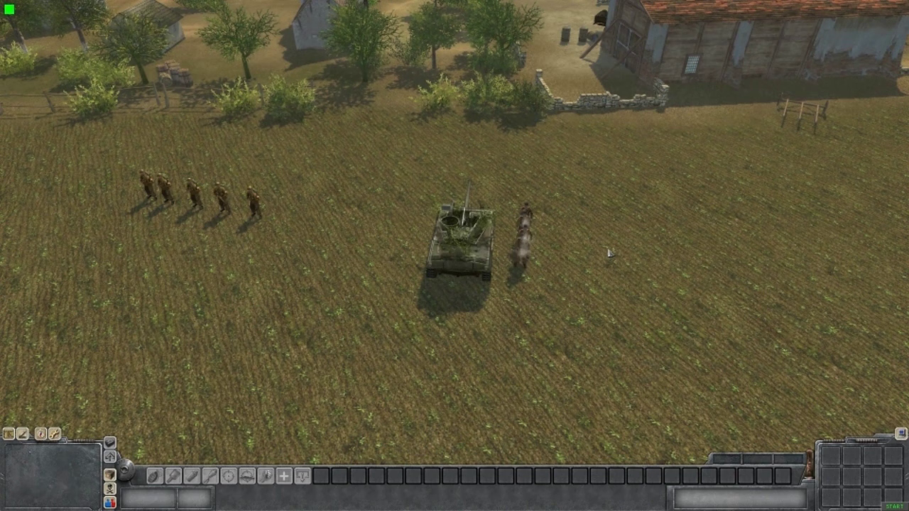
Order the tank_crew soldiers beside the M18 to board it as player 6.
middle_click_drag(609, 253, 609, 143)
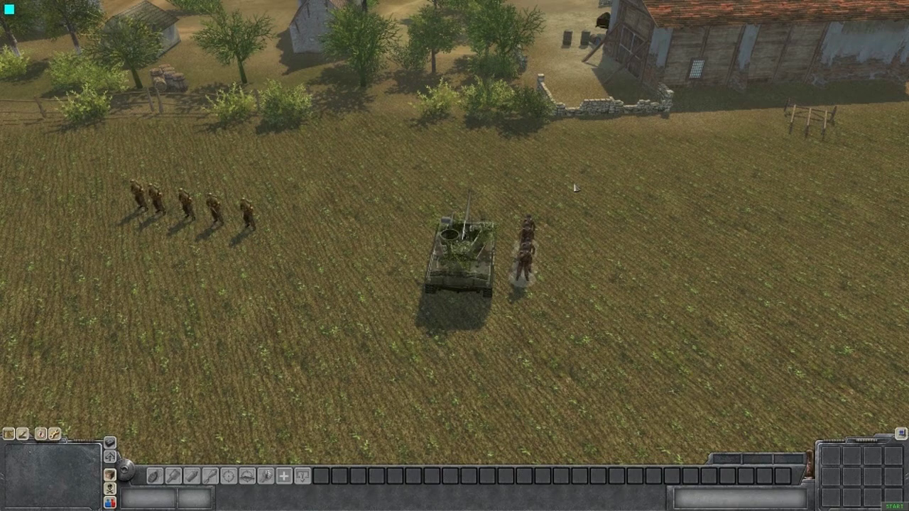
left_click_drag(505, 200, 608, 317)
right_click(469, 260)
key("Right")
left_click(317, 268)
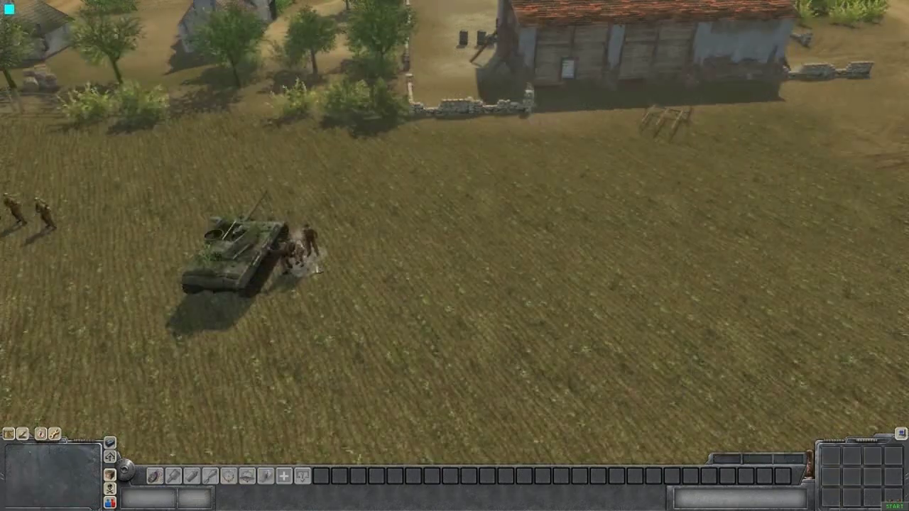
Examine the crew boarding the M18 from close up and from several angles.
key("Left")
scroll(455, 234, "up", 4)
middle_click_drag(454, 213, 369, 140)
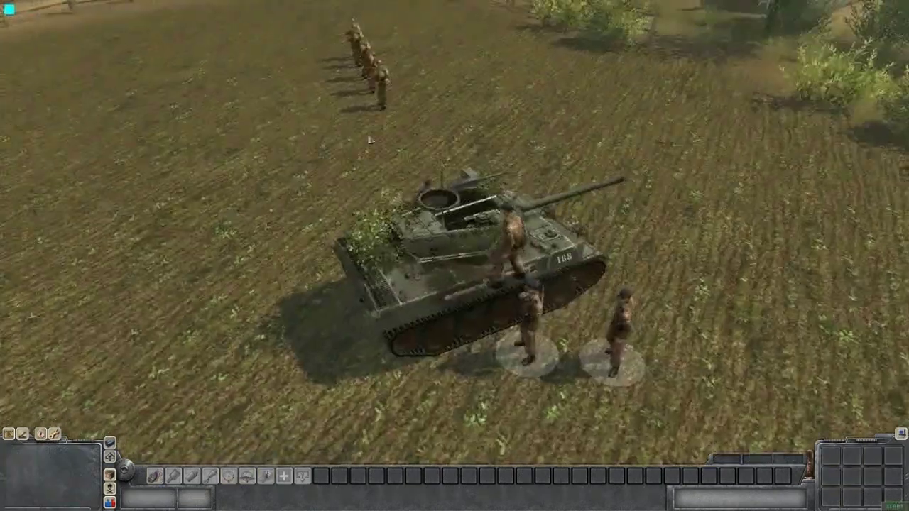
scroll(454, 270, "up", 2)
left_click(497, 284)
middle_click_drag(497, 284, 490, 156)
scroll(490, 156, "down", 3)
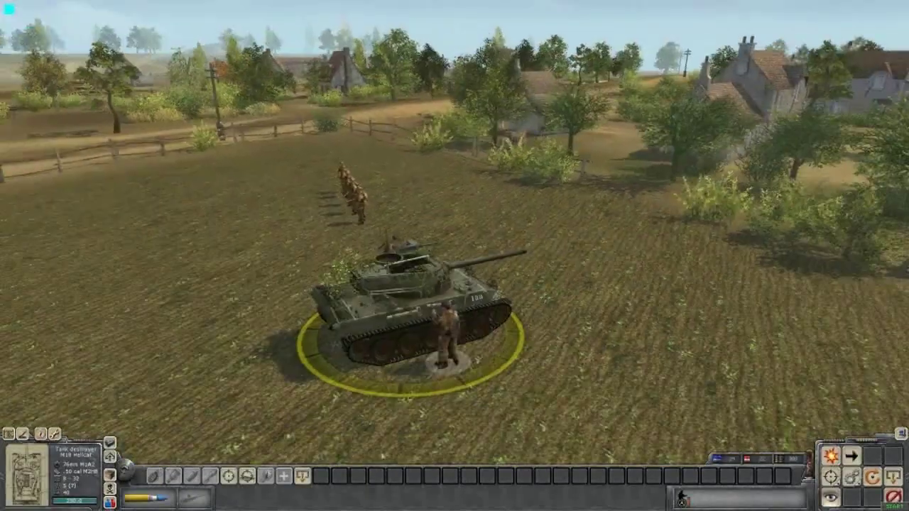
left_click(490, 284)
middle_click_drag(490, 284, 504, 256)
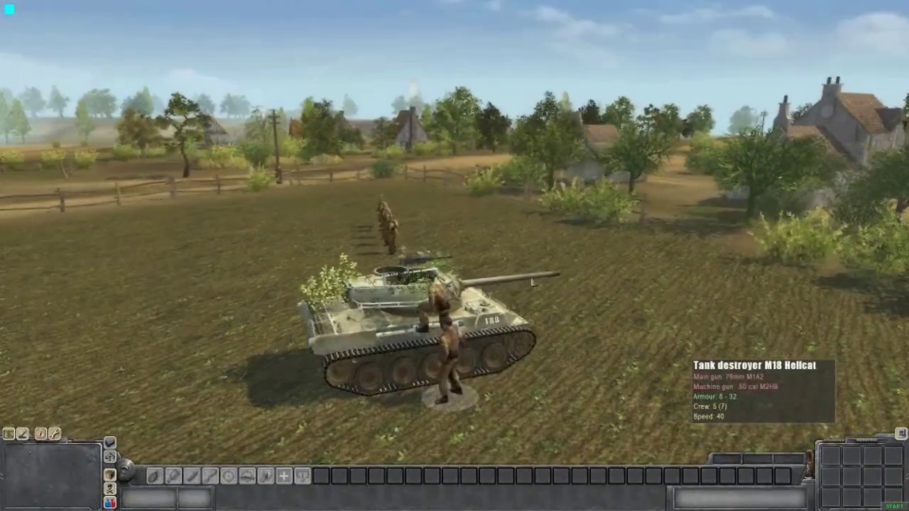
middle_click_drag(533, 283, 660, 313)
scroll(513, 298, "up", 2)
scroll(419, 341, "down", 3)
middle_click_drag(419, 341, 392, 376)
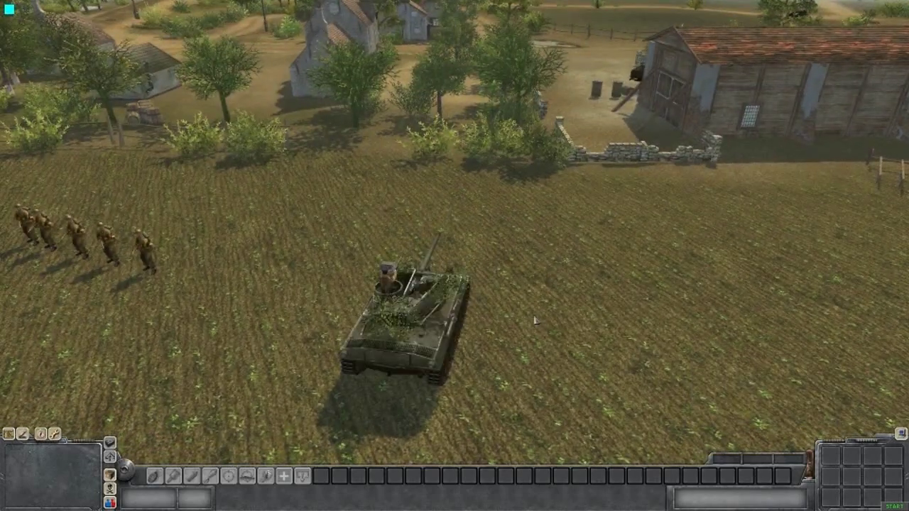
Return to the mission editor and add a trigger named tnaks.
key("F3")
scroll(537, 259, "down", 3)
middle_click_drag(537, 260, 556, 295)
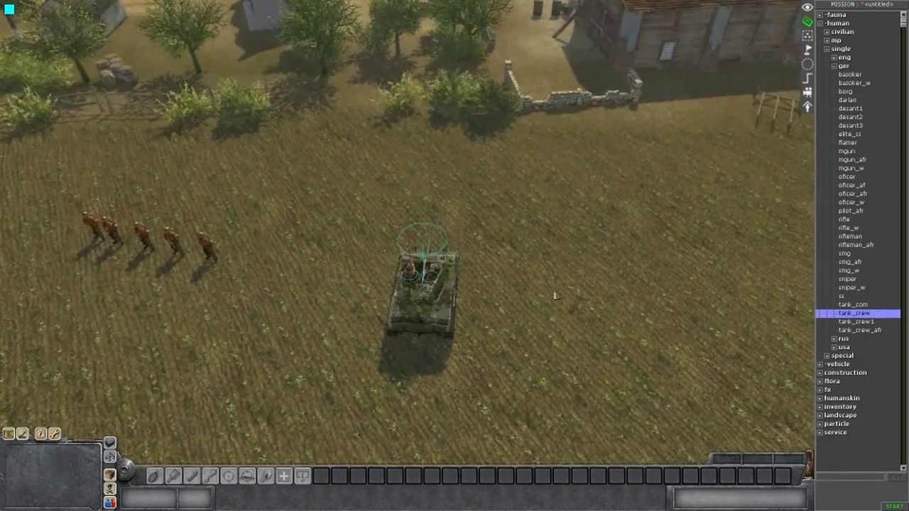
middle_click_drag(449, 317, 654, 210)
left_click(463, 292)
left_click(687, 250)
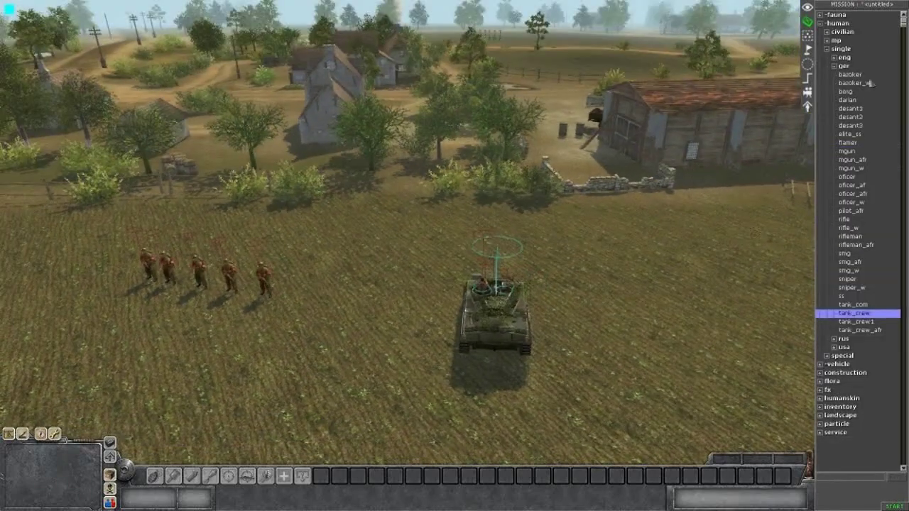
left_click(808, 82)
right_click(839, 83)
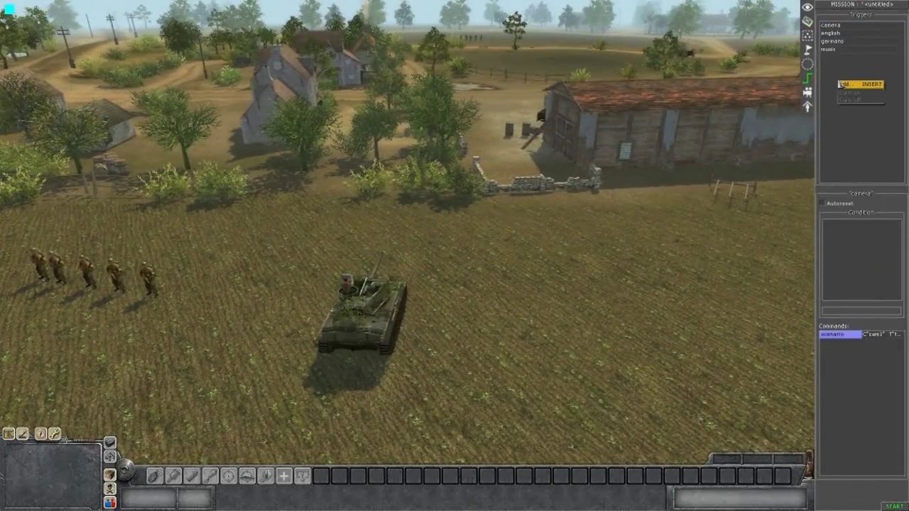
left_click(845, 85)
type("tnak")
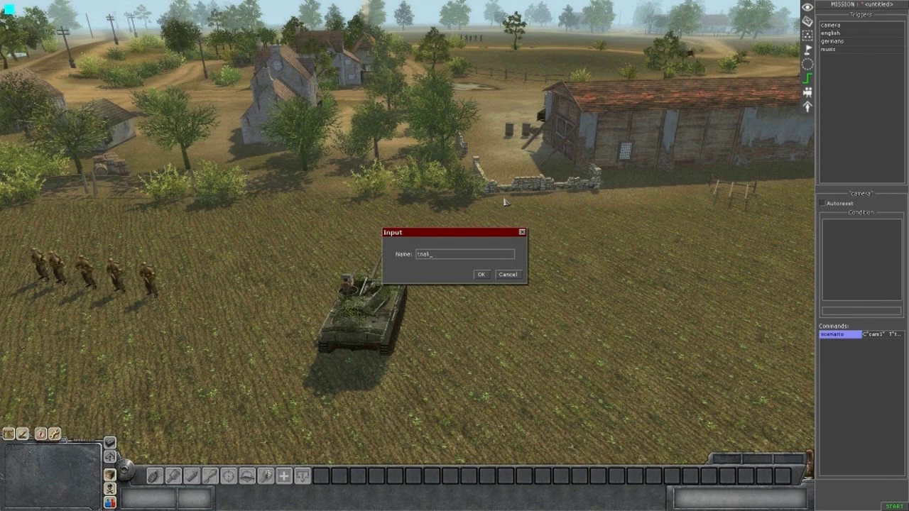
type("s")
key("Return")
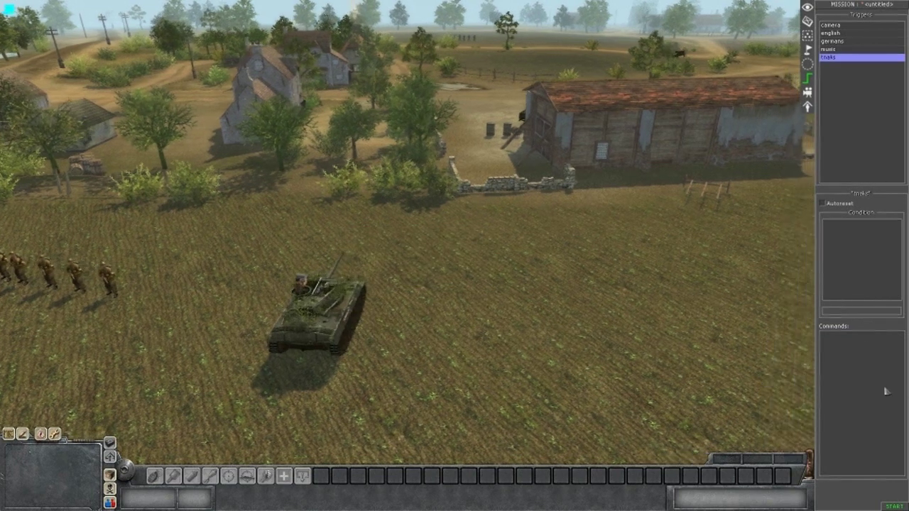
right_click(873, 389)
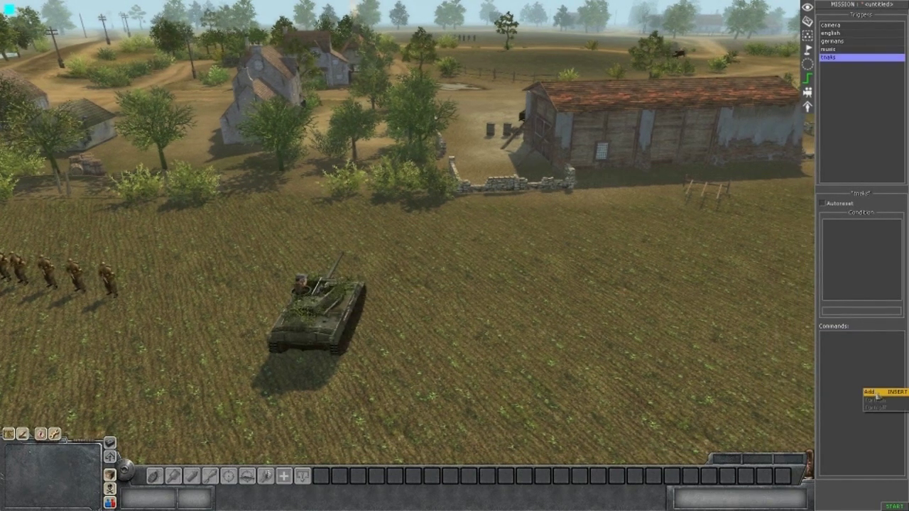
left_click(876, 392)
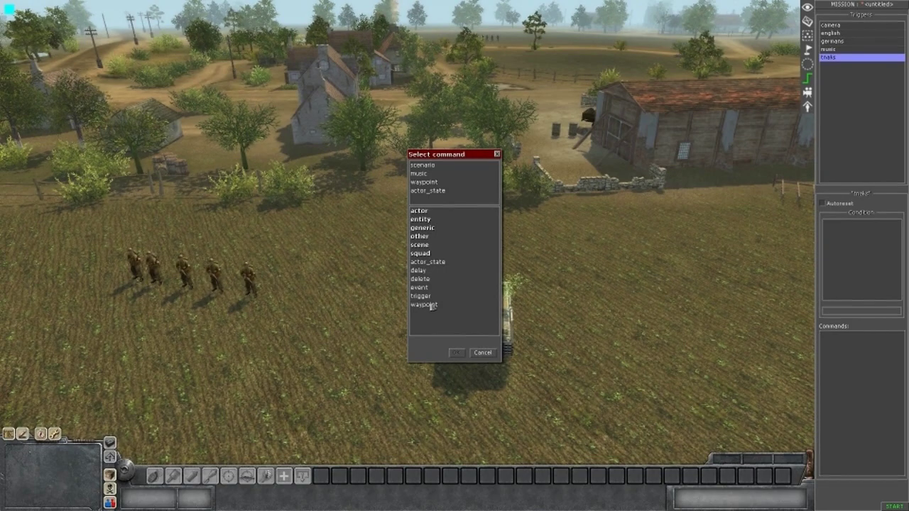
left_click(482, 352)
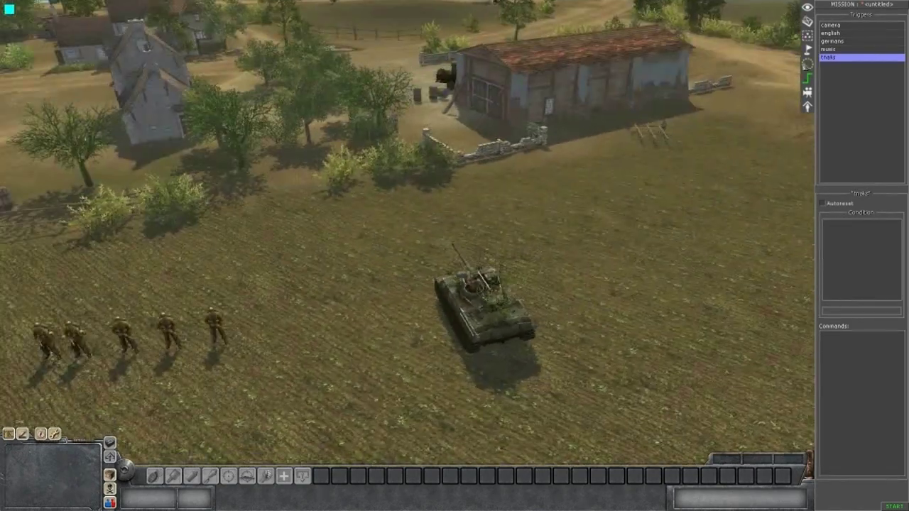
Add a waypoint group named tank.
left_click(808, 54)
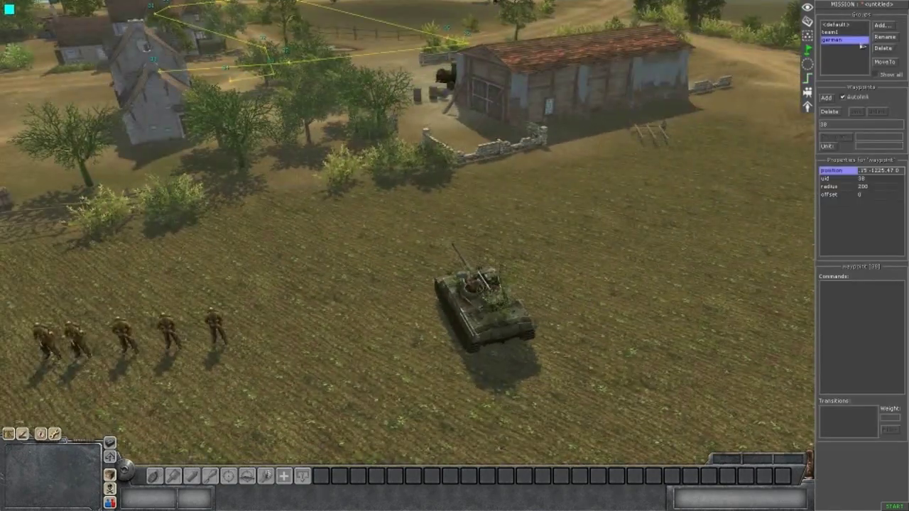
left_click(882, 27)
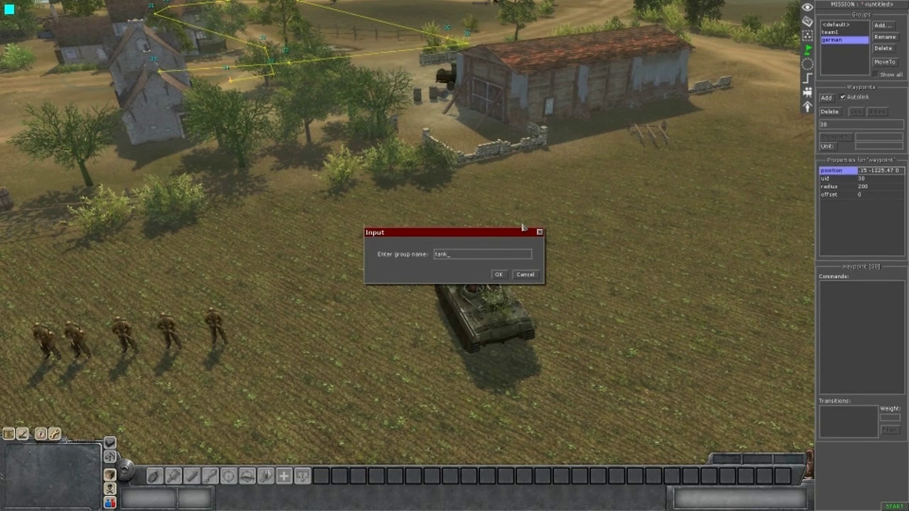
key("Return")
Place five linked waypoints in the tank group, starting in front of the M18 and curving around the open field near the barn.
left_click(826, 97)
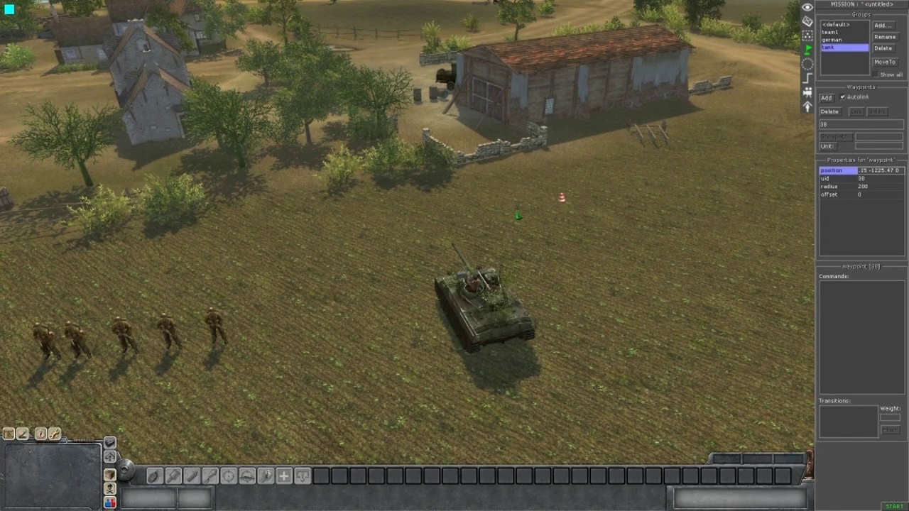
left_click(439, 254)
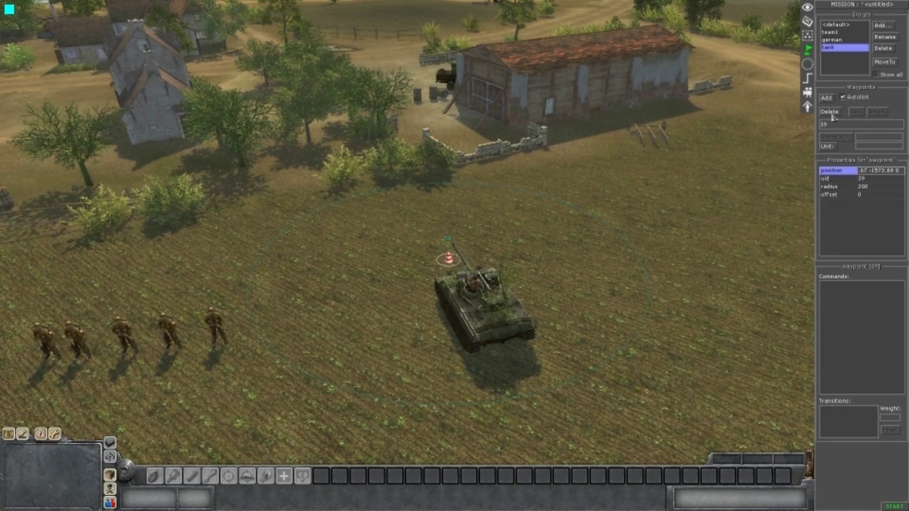
left_click(826, 99)
scroll(617, 204, "down", 1)
left_click(617, 196)
left_click(728, 204)
left_click(751, 323)
left_click(701, 373)
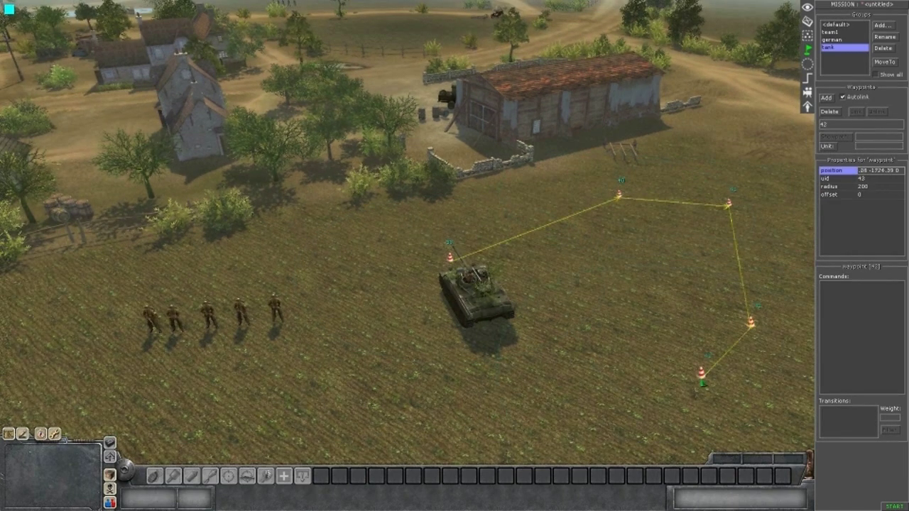
Place three more linked tank waypoints in the field, curving behind the M18 and up along its side facing the soldiers.
left_click(545, 412)
left_click(458, 380)
left_click(424, 291)
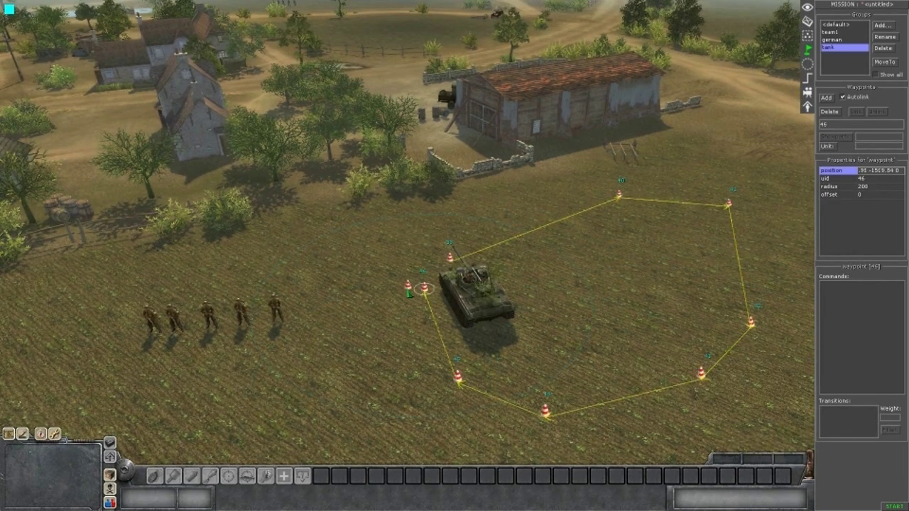
right_click(410, 291)
Link the last tank waypoint to the first one near the M18 to close the loop.
left_click_drag(402, 246, 497, 318)
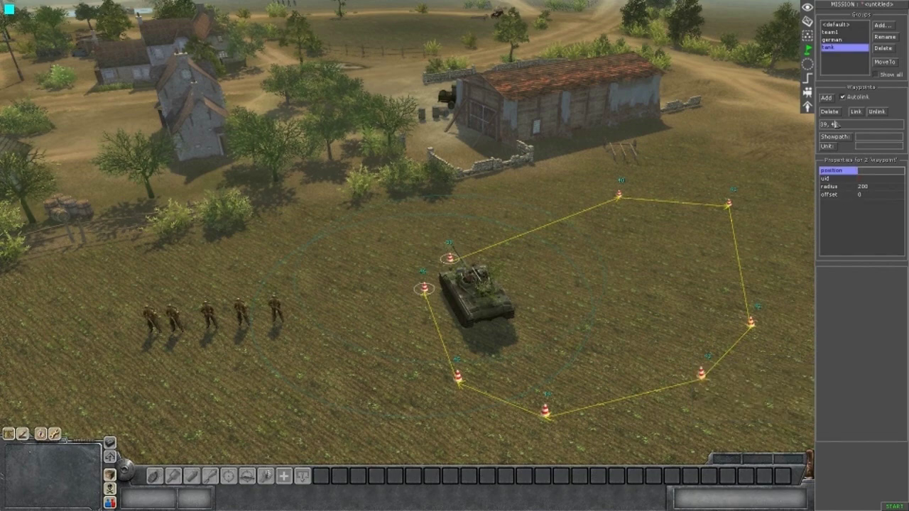
left_click(854, 111)
left_click(594, 275)
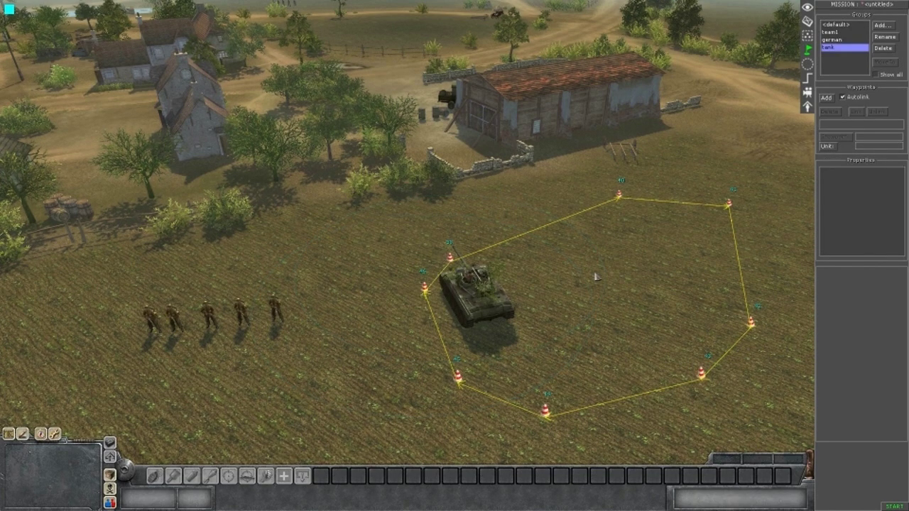
Add a waypoint command to the tnaks trigger.
middle_click_drag(614, 282, 547, 306)
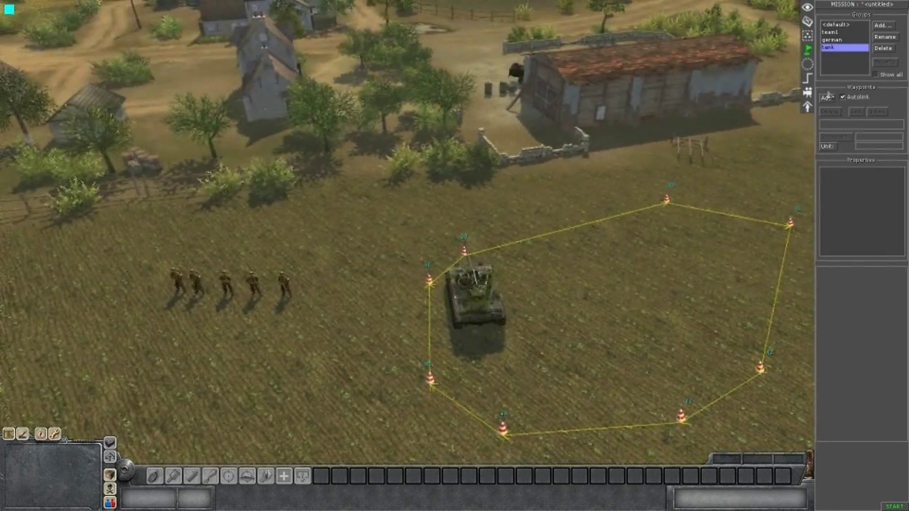
left_click(808, 91)
right_click(852, 122)
left_click(837, 59)
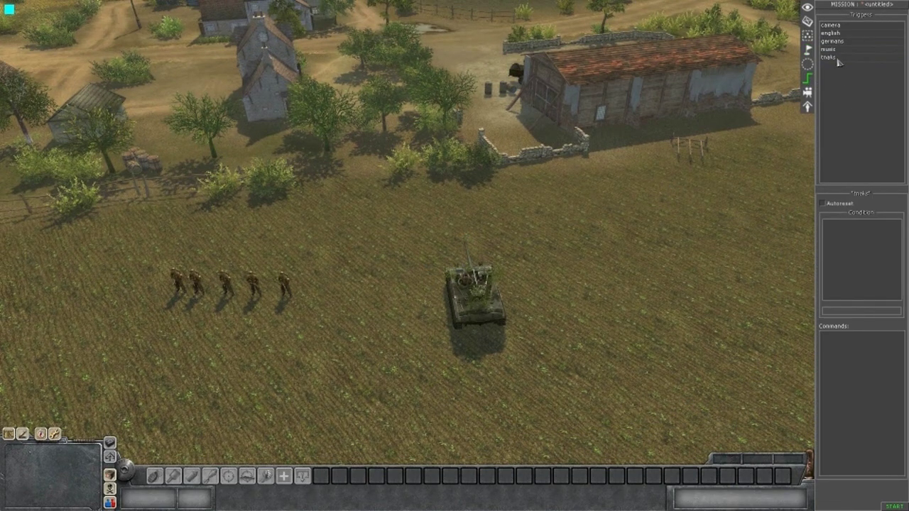
left_click(836, 58)
right_click(849, 357)
left_click(862, 361)
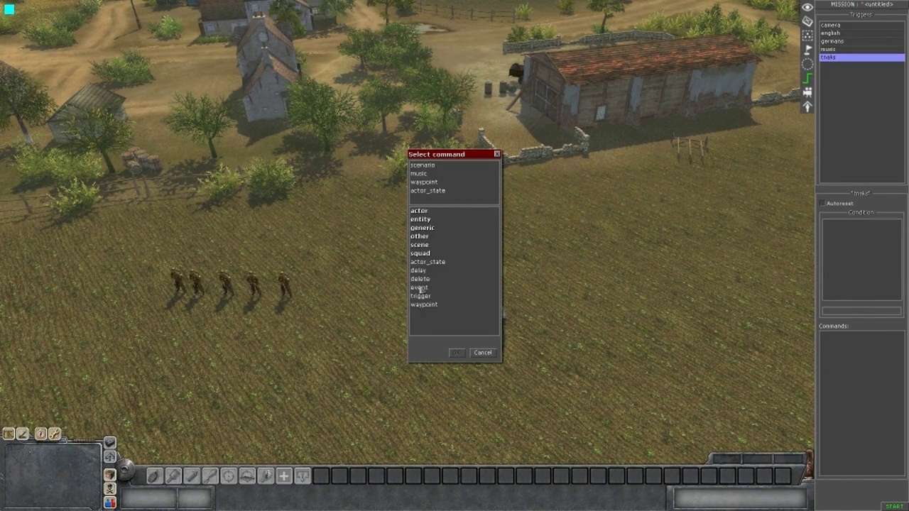
double_click(430, 307)
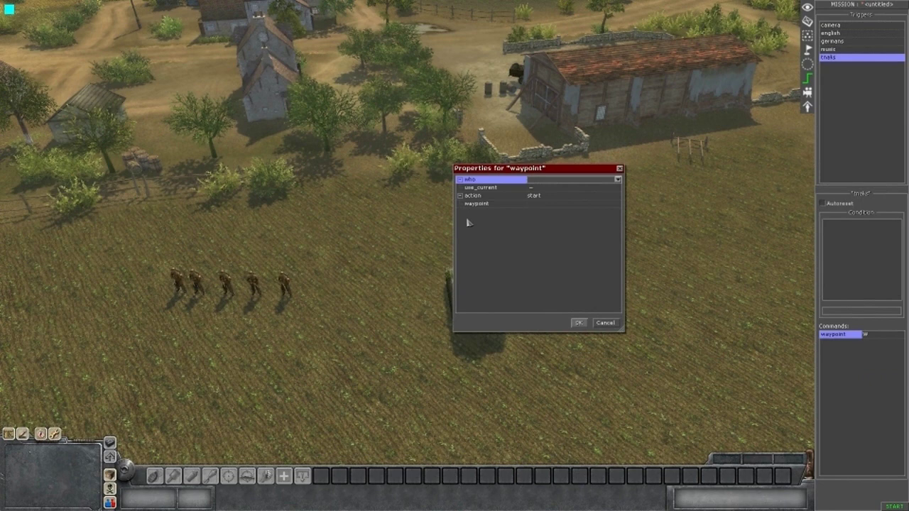
Set the waypoint command's who to actor and its tag to tanks, and confirm the properties.
left_click(565, 183)
left_click(550, 188)
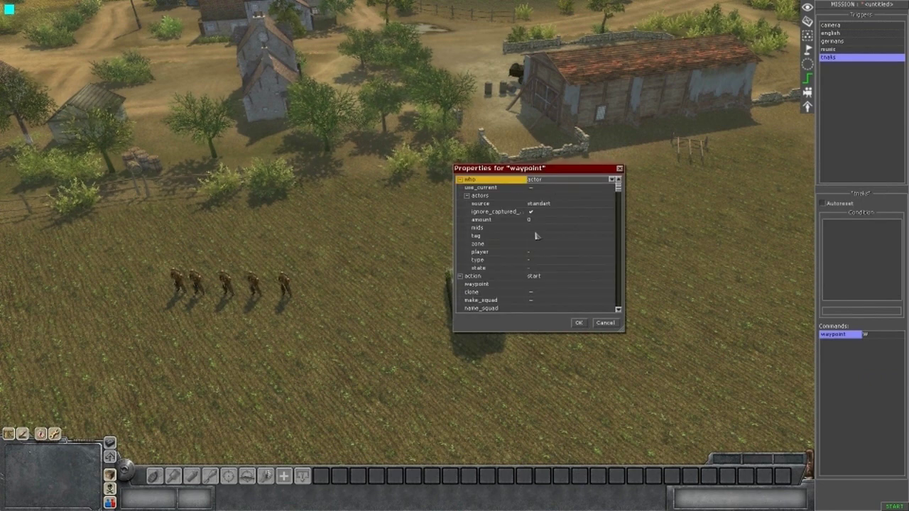
left_click(536, 238)
left_click(612, 240)
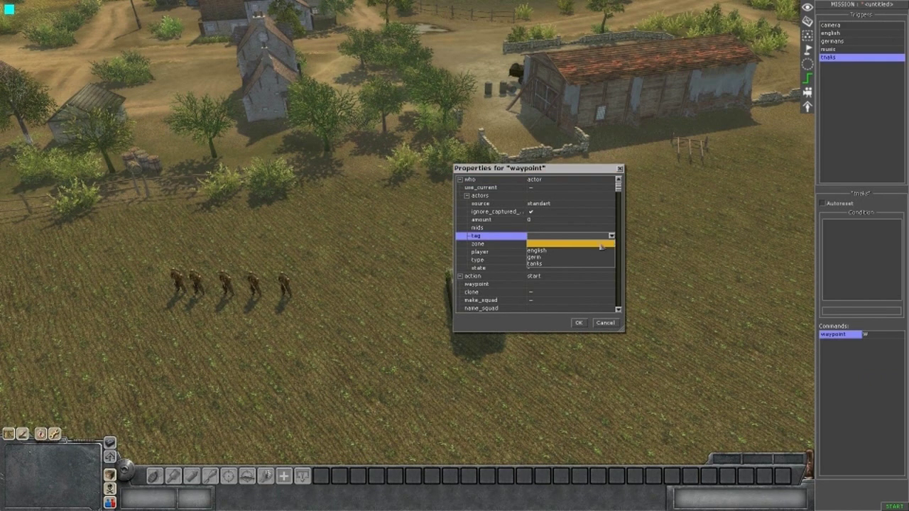
left_click(553, 265)
scroll(540, 253, "down", 2)
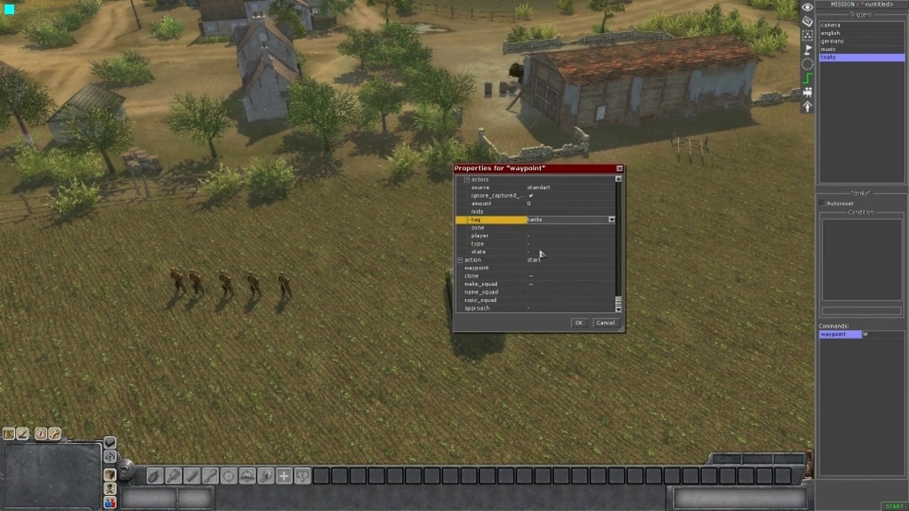
left_click(538, 269)
key("Return")
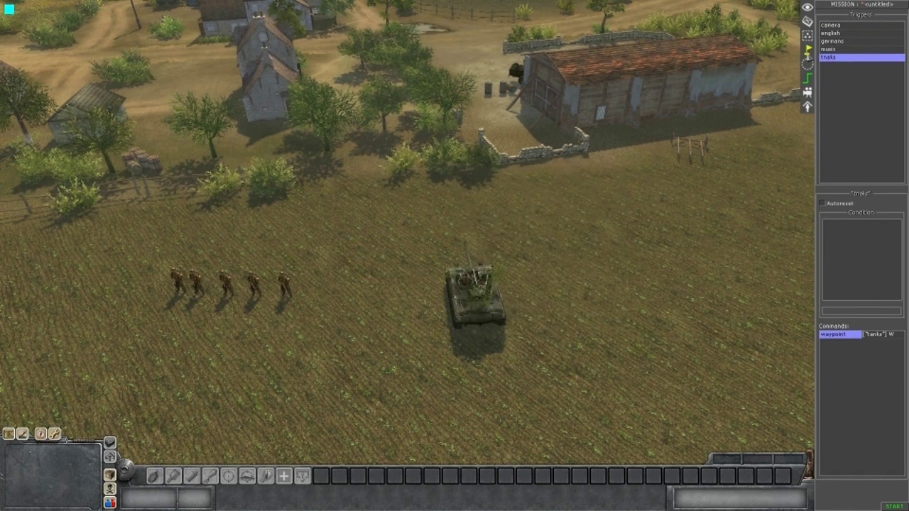
Check the tank group's starting waypoint and set the tnaks trigger's waypoint command to waypoint 39.
left_click(806, 53)
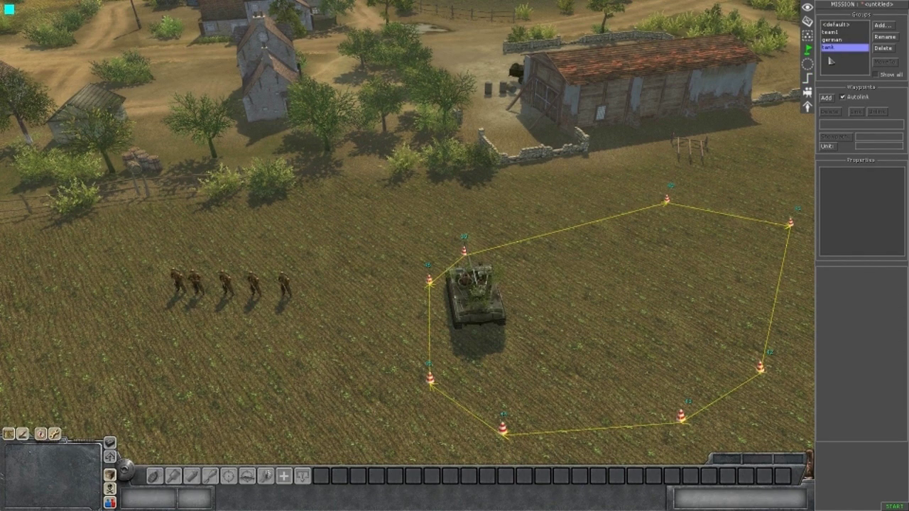
left_click(808, 91)
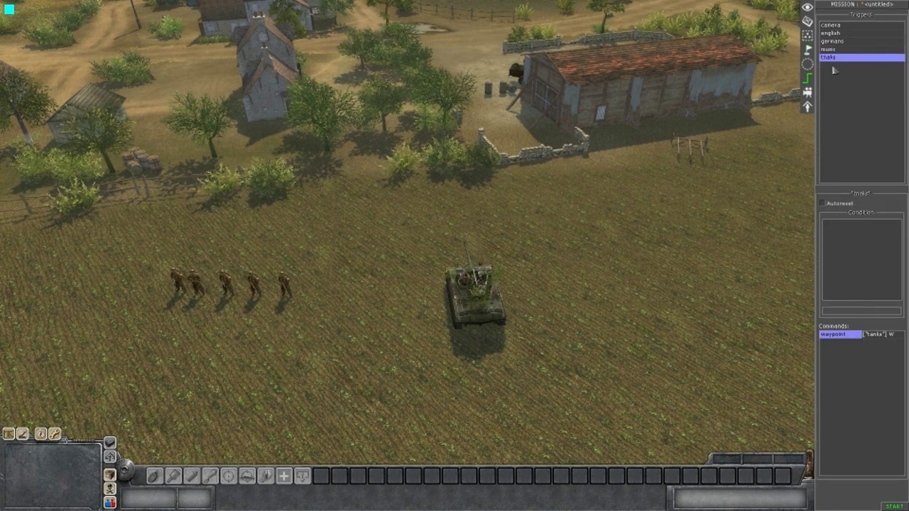
double_click(836, 334)
left_click(538, 287)
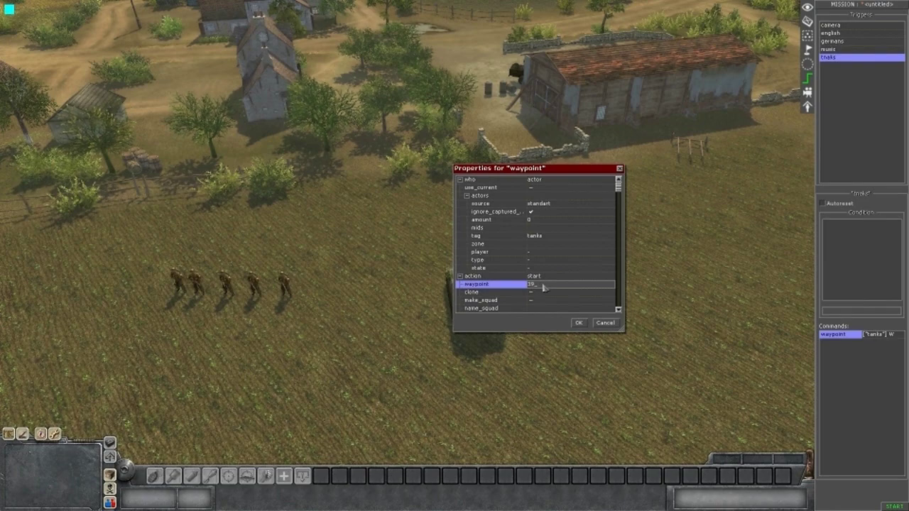
key("Return")
middle_click_drag(536, 310, 579, 330)
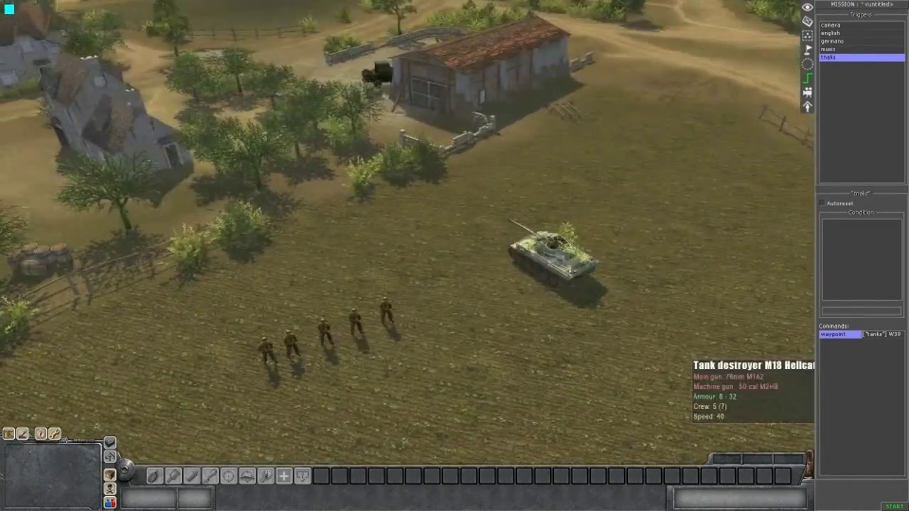
left_click_drag(237, 305, 408, 374)
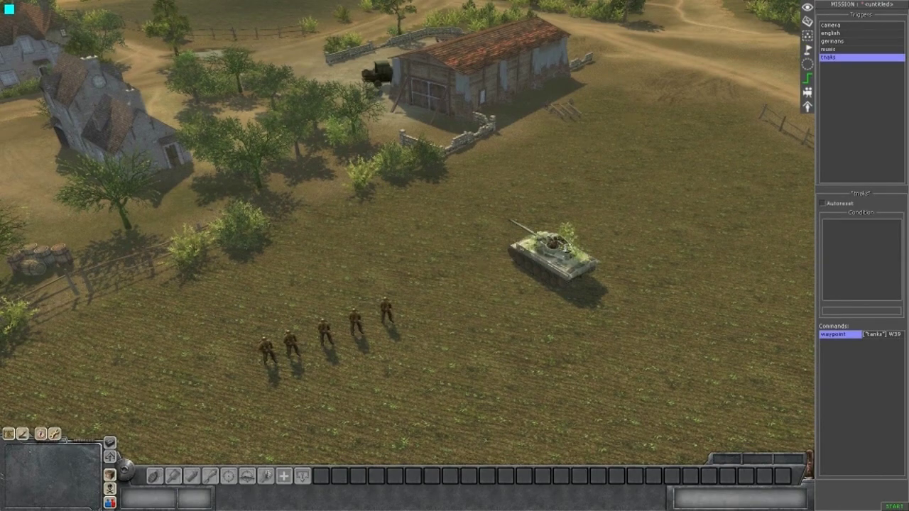
middle_click_drag(568, 249, 427, 289)
middle_click_drag(463, 260, 552, 212)
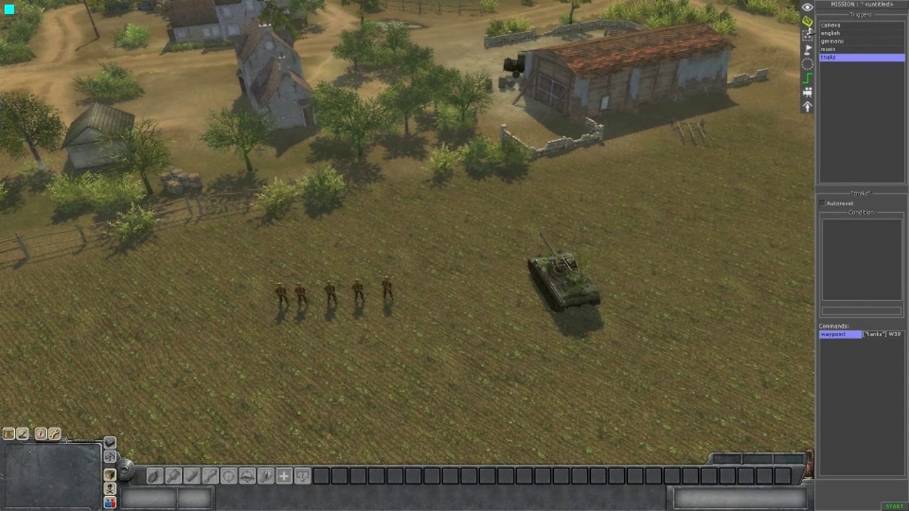
Switch to entity editing, open the mission properties and select the diplomacy property.
left_click(807, 21)
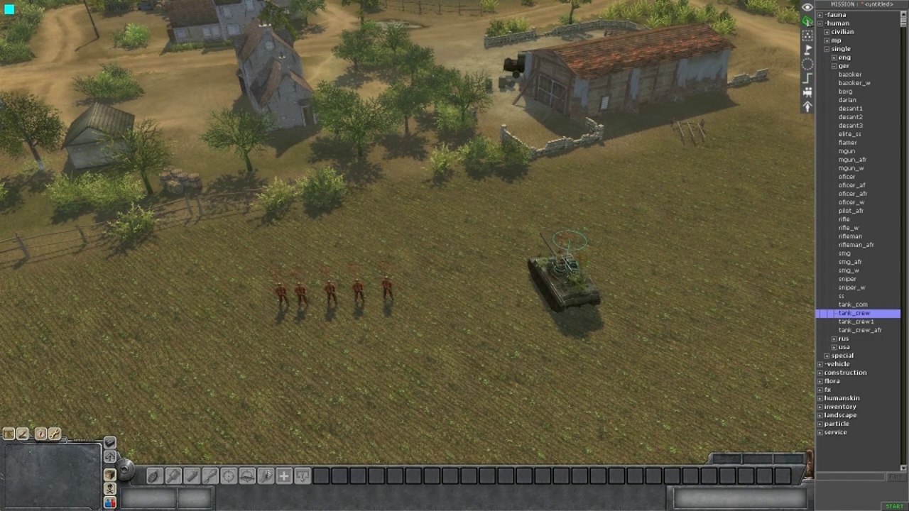
left_click(807, 50)
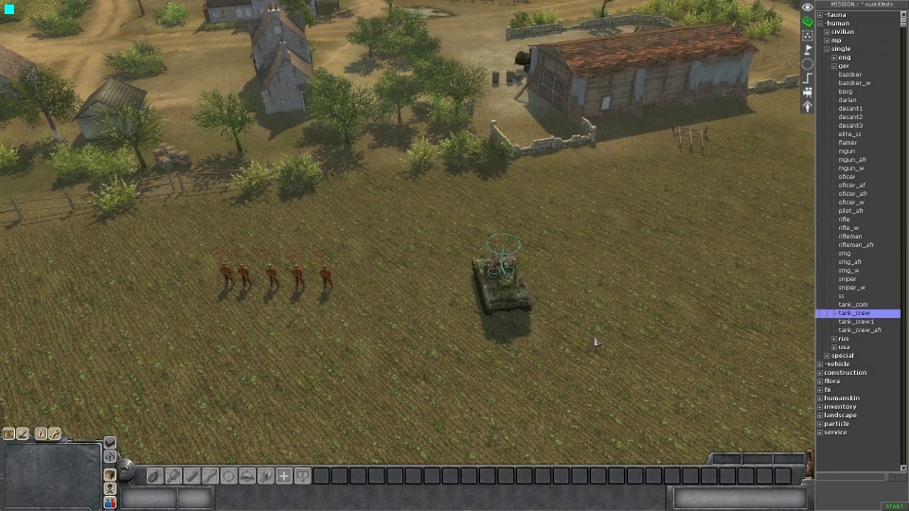
key("e")
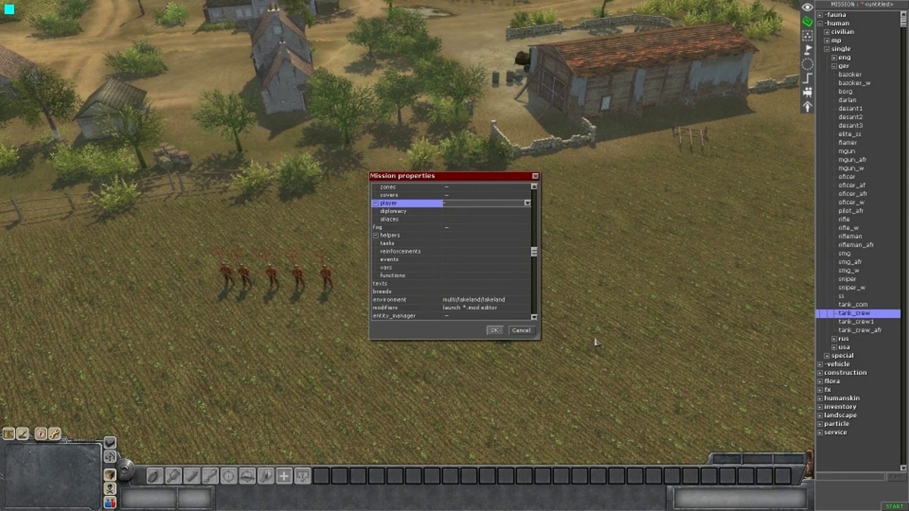
scroll(384, 301, "up", 1)
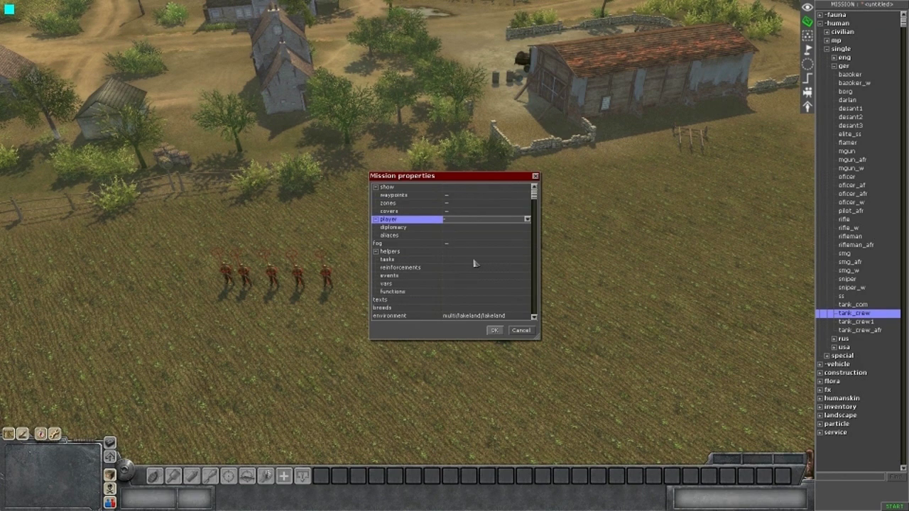
left_click(489, 221)
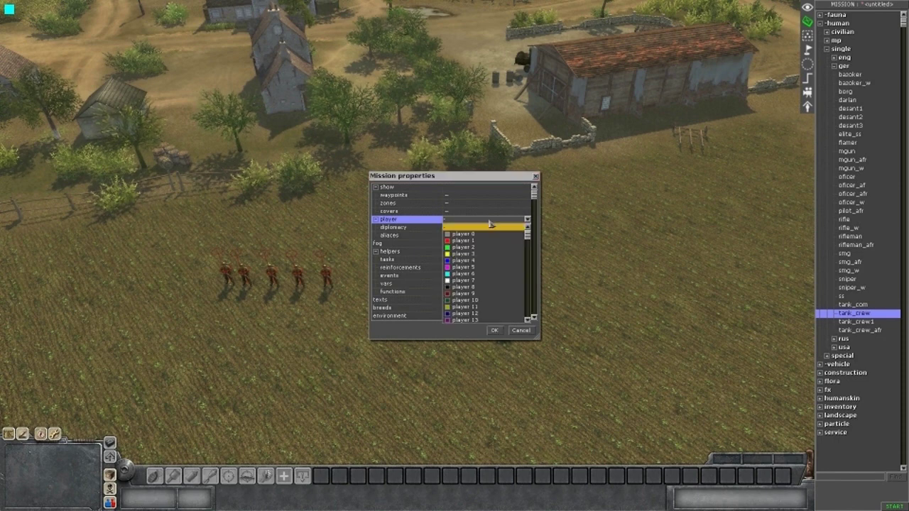
left_click(489, 226)
left_click(485, 229)
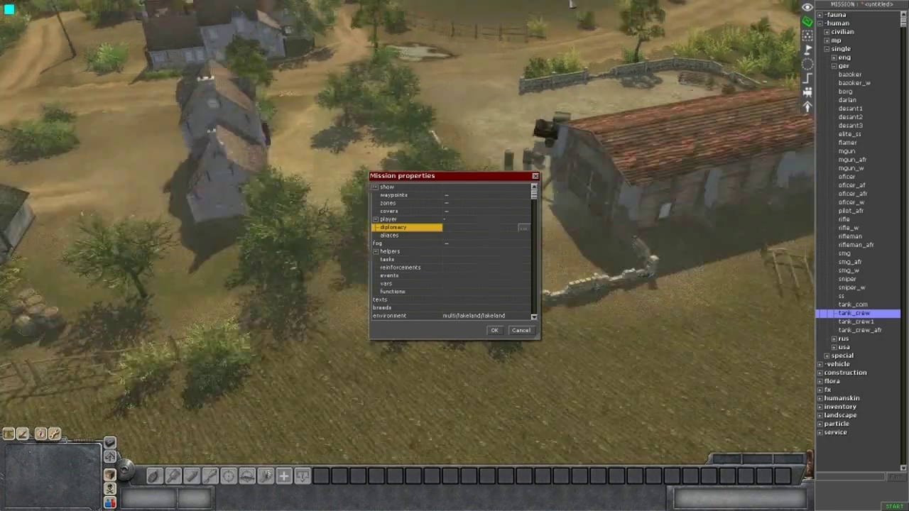
middle_click_drag(527, 22, 526, 98)
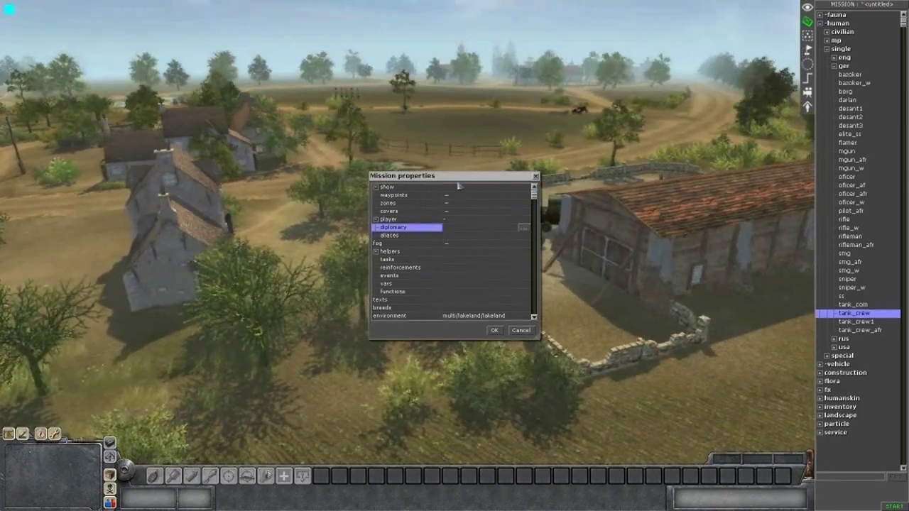
left_click_drag(457, 179, 456, 176)
middle_click_drag(458, 167, 465, 92)
left_click(475, 176)
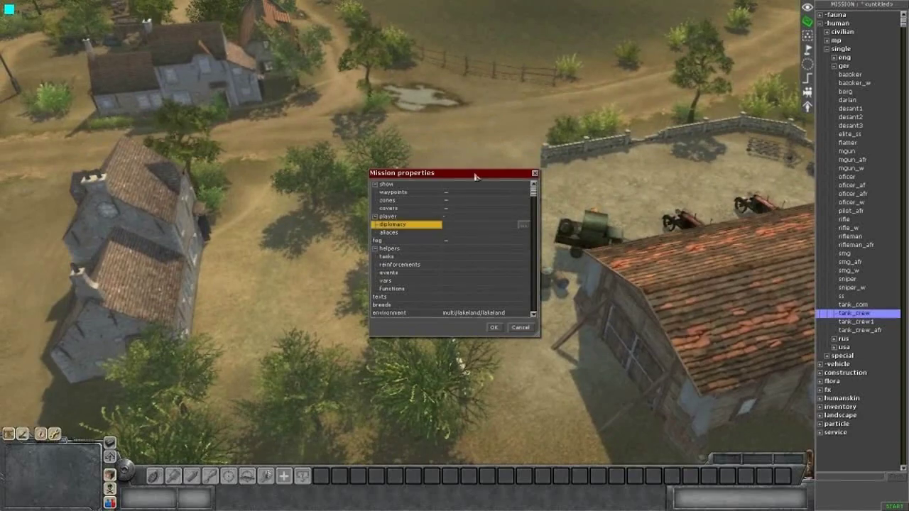
middle_click_drag(475, 176, 401, 418)
middle_click_drag(432, 174, 405, 320)
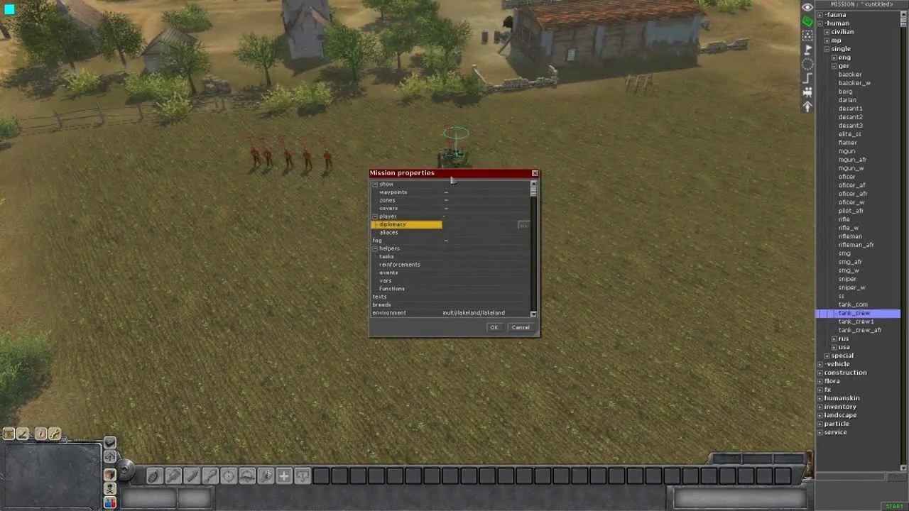
left_click_drag(452, 180, 468, 169)
middle_click_drag(469, 168, 451, 6)
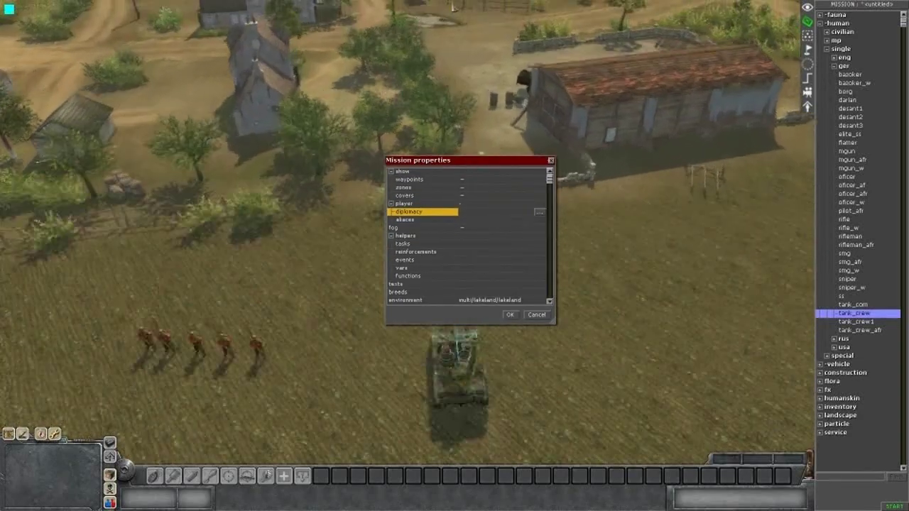
middle_click_drag(480, 152, 483, 46)
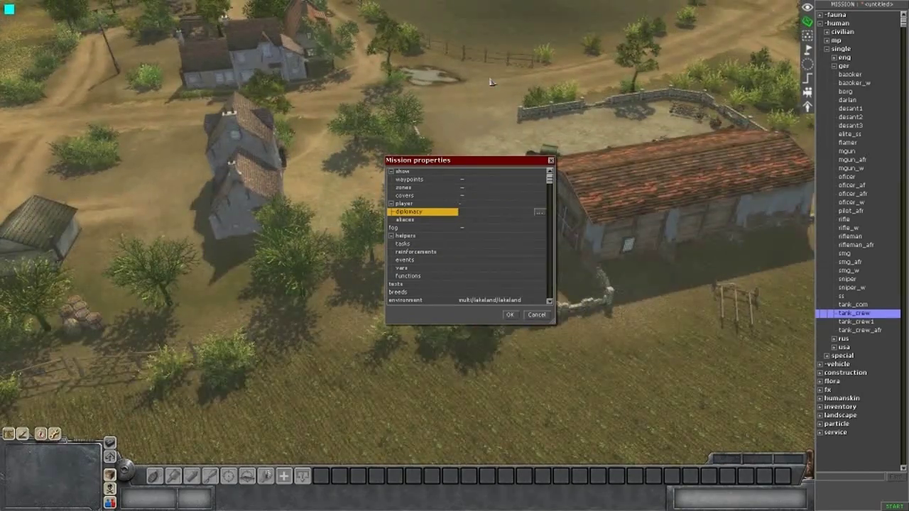
mouse_move(494, 2)
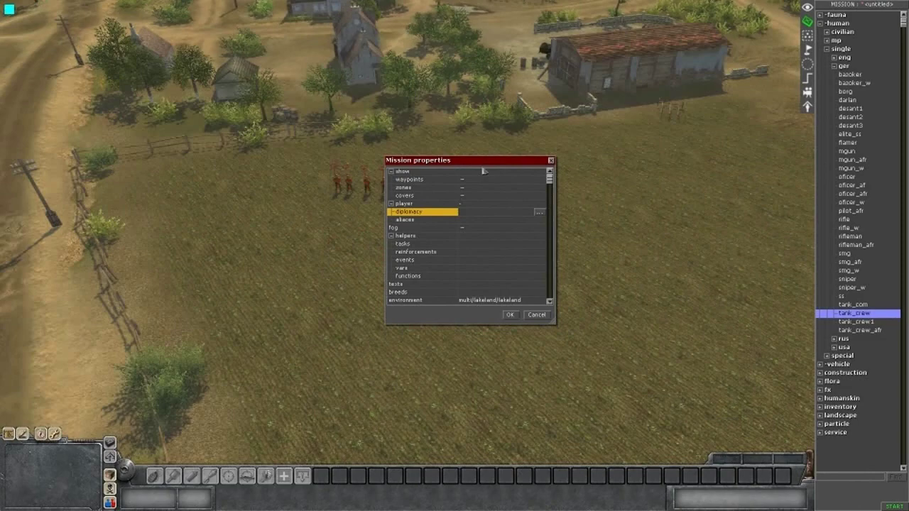
mouse_move(484, 162)
left_mouse_down()
mouse_move(486, 171)
mouse_move(487, 161)
left_mouse_up()
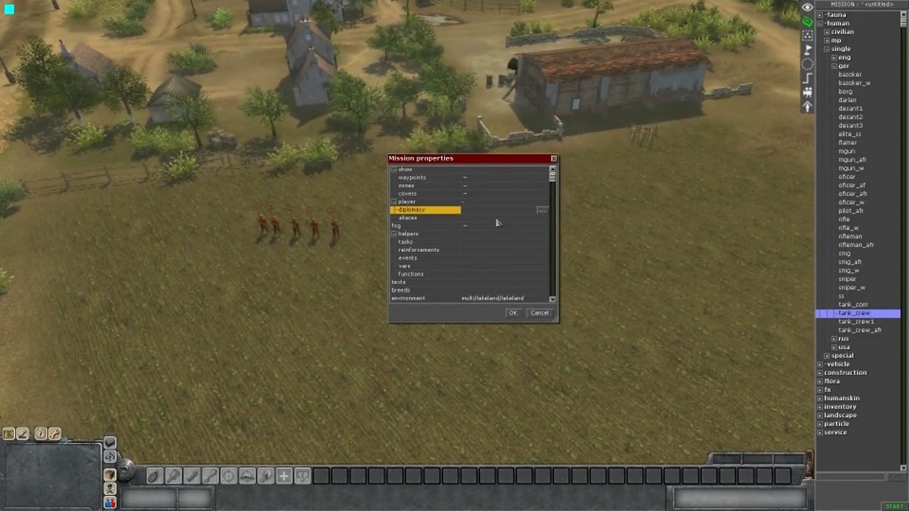
Open the players diplomacy table, set the relation between Player1 and Player6 to the green, non-enemy state, and confirm the mission properties.
left_click(541, 210)
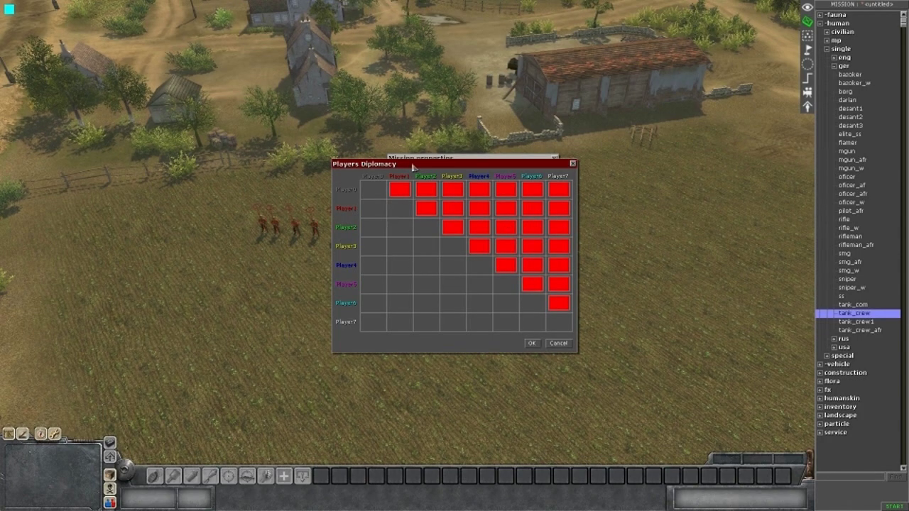
left_click_drag(412, 166, 424, 161)
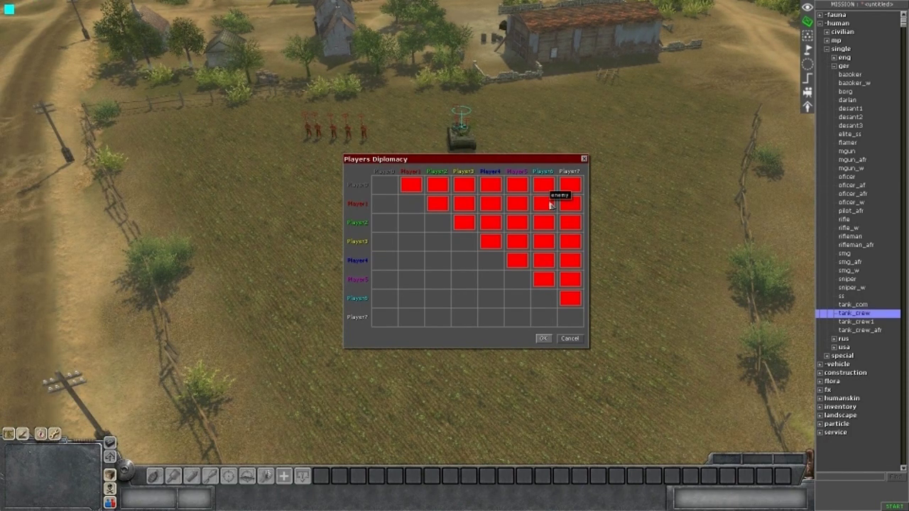
left_click(543, 205)
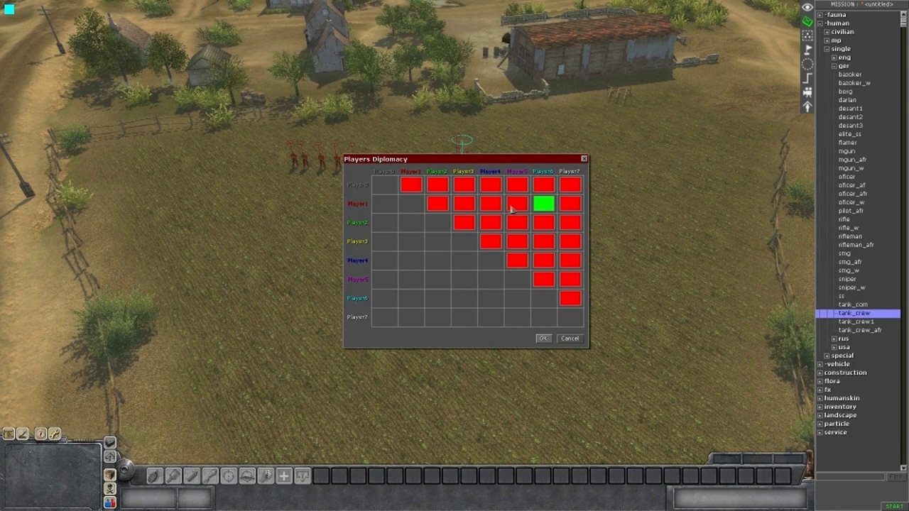
left_click(541, 339)
left_click(514, 313)
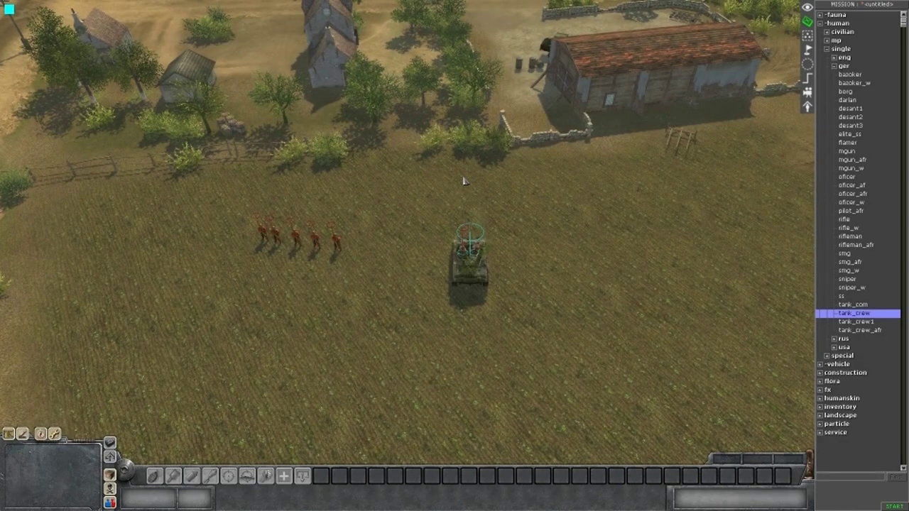
middle_click_drag(451, 245, 476, 212)
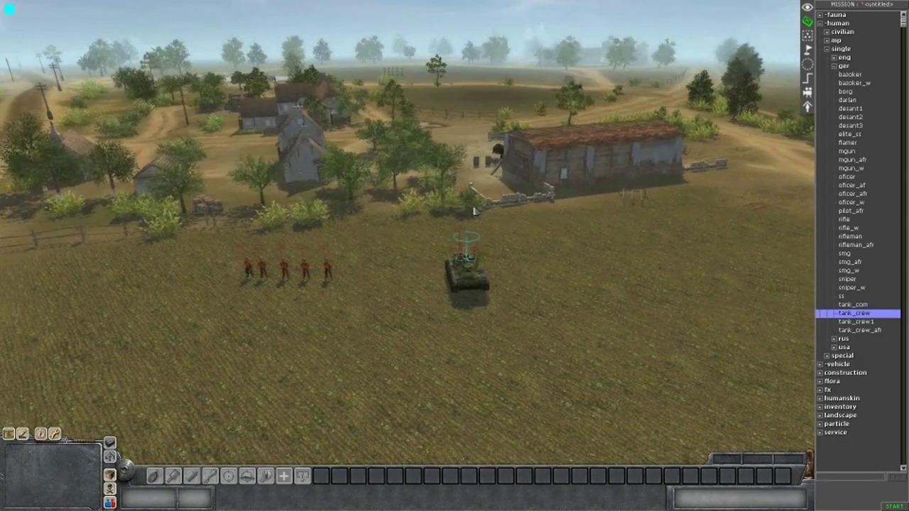
Open the trigger list and check the camera trigger's scenario command.
key("F1")
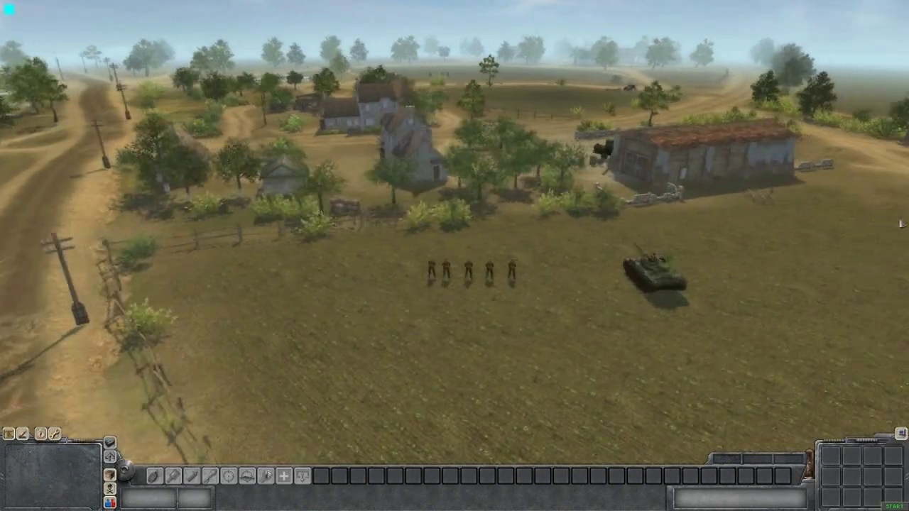
key("F1")
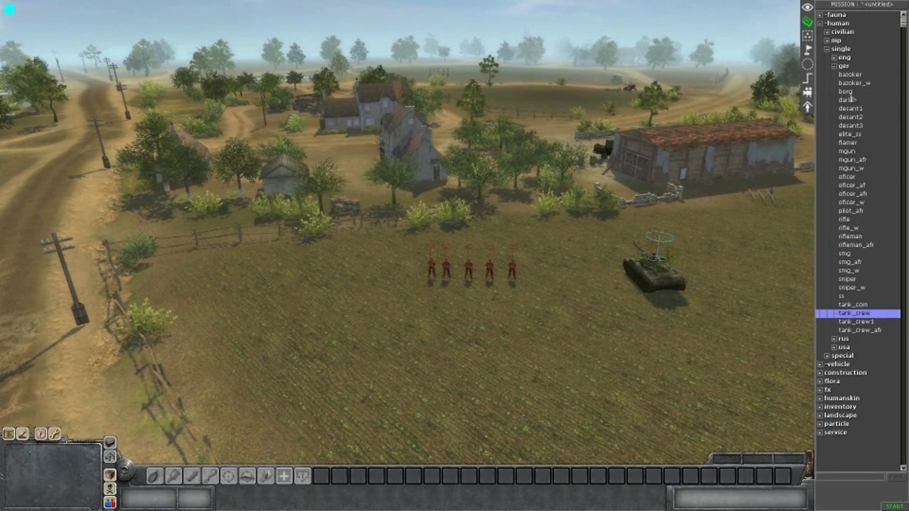
left_click(808, 78)
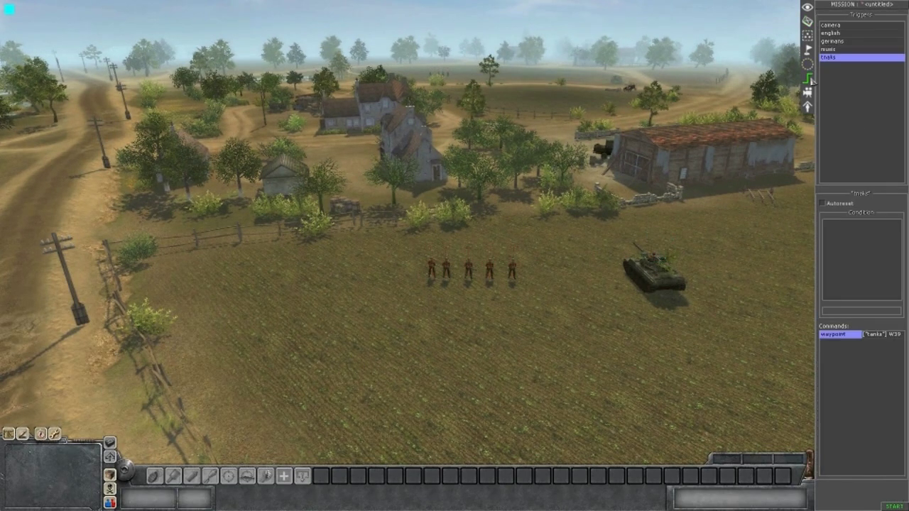
left_click(834, 25)
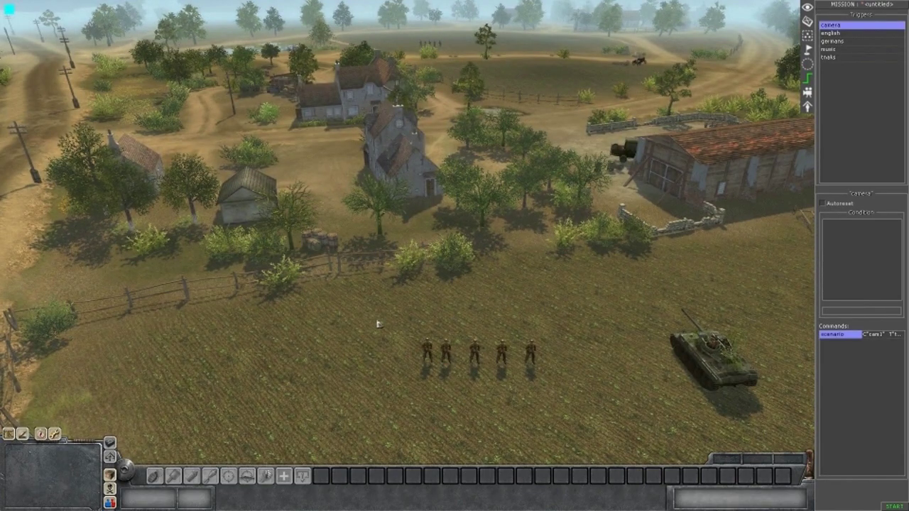
scroll(555, 349, "up", 5)
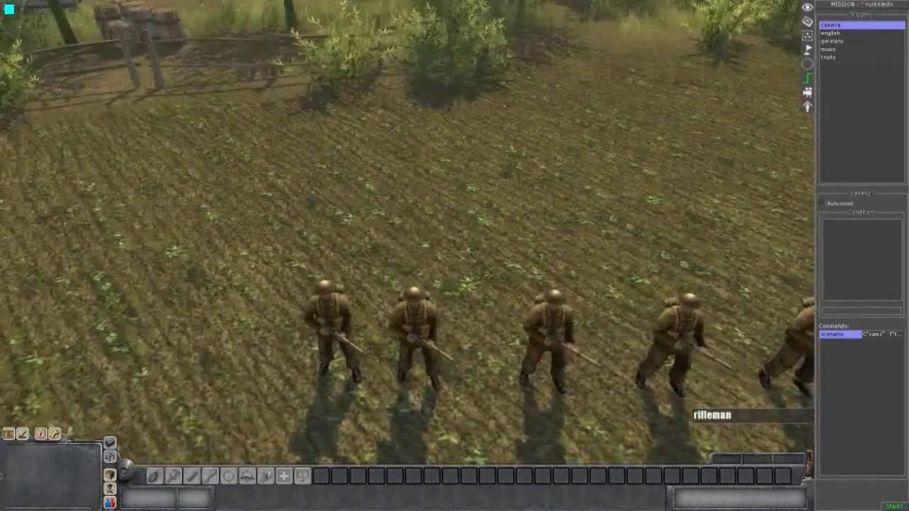
scroll(547, 339, "down", 5)
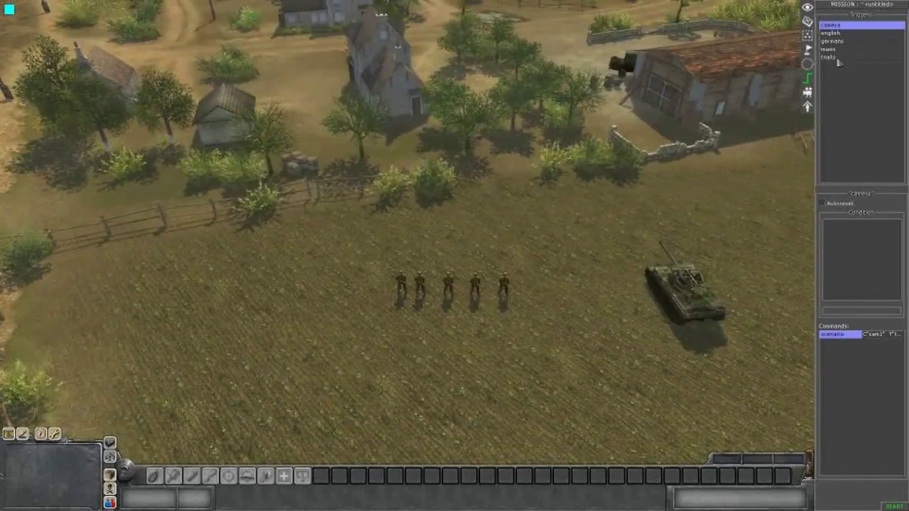
Add a delay command to the germans trigger with its time set to 8.
left_click(845, 42)
right_click(853, 370)
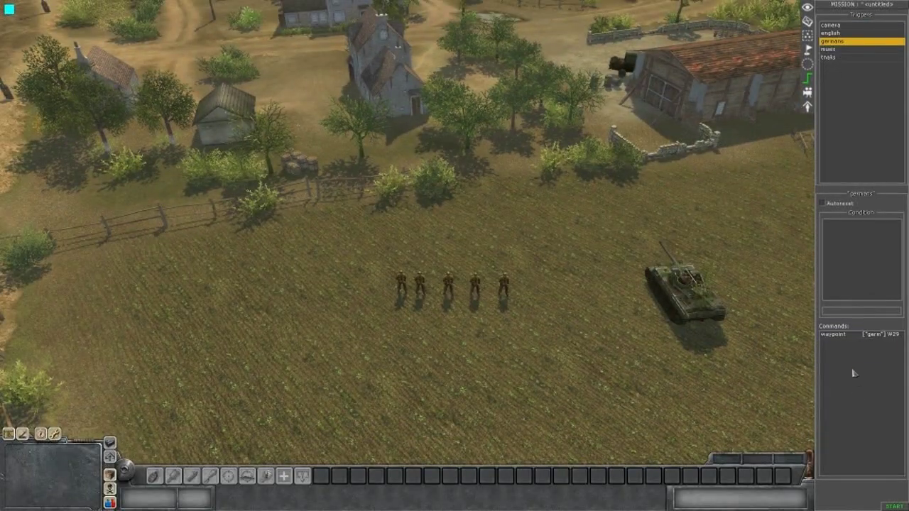
left_click(860, 373)
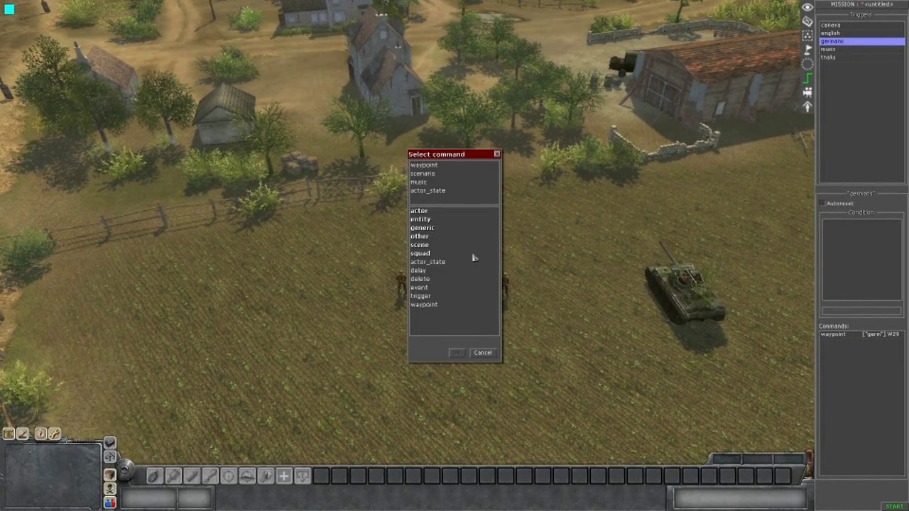
left_click(424, 271)
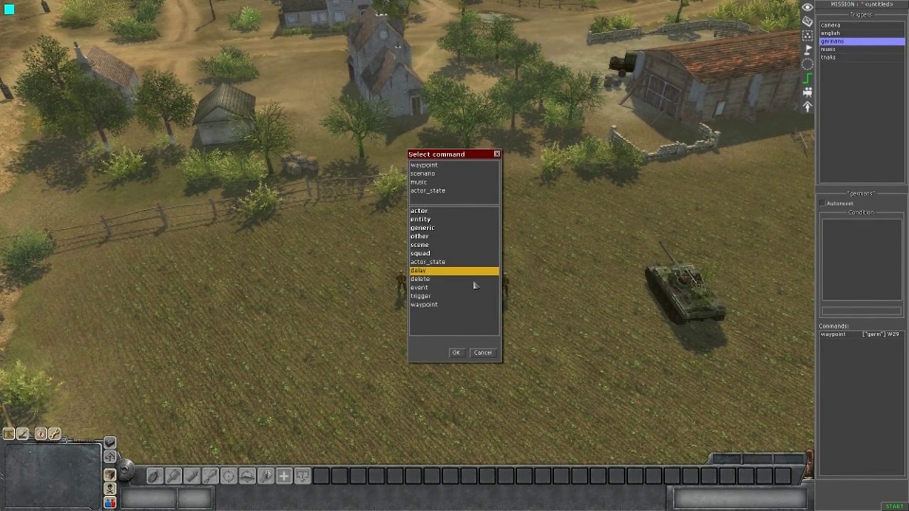
key("Return")
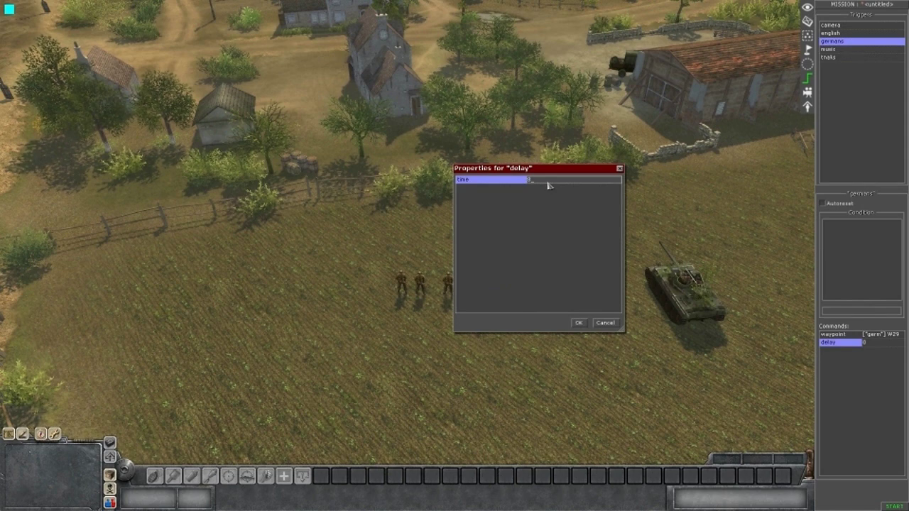
key("Return")
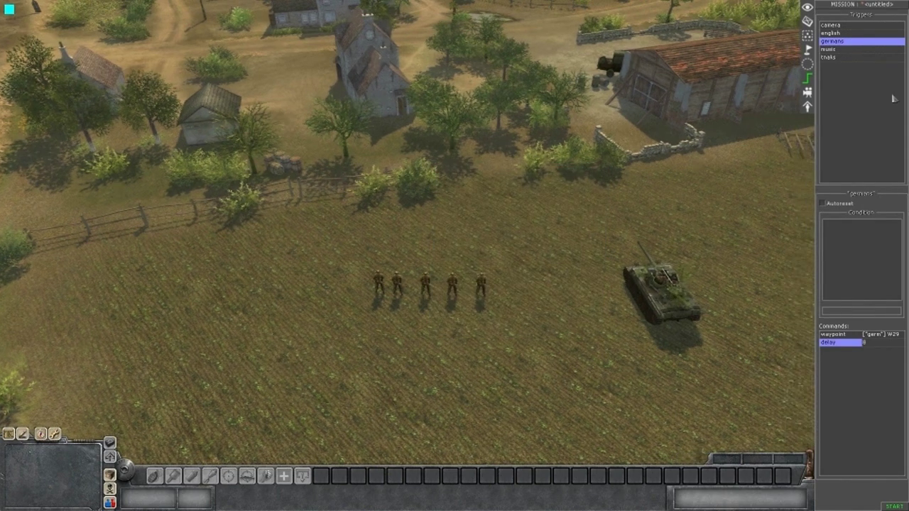
Add a delay command to the english trigger with its time set to 8.
left_click(832, 32)
right_click(850, 391)
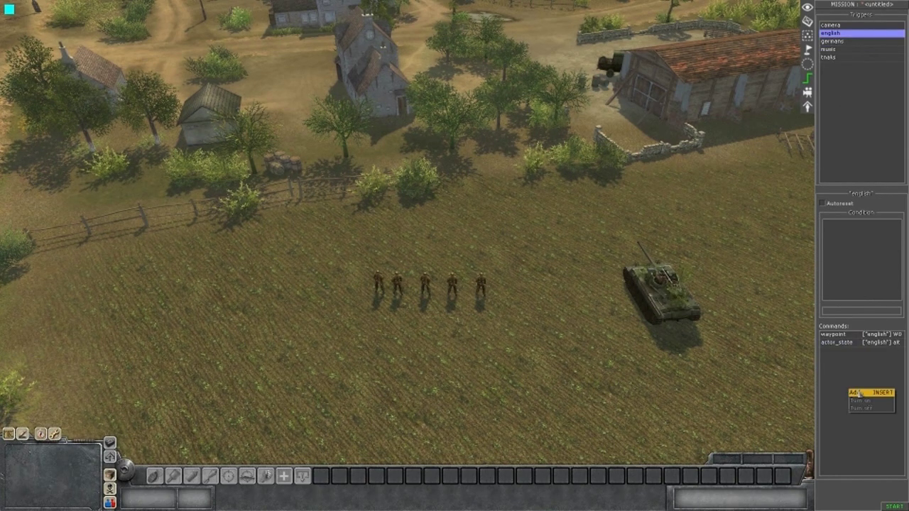
left_click(858, 393)
left_click(434, 277)
left_click(434, 273)
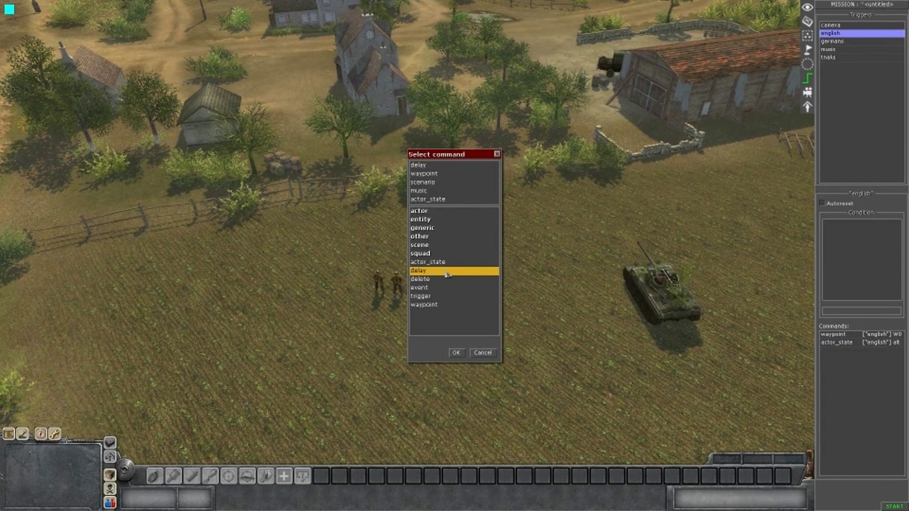
double_click(447, 274)
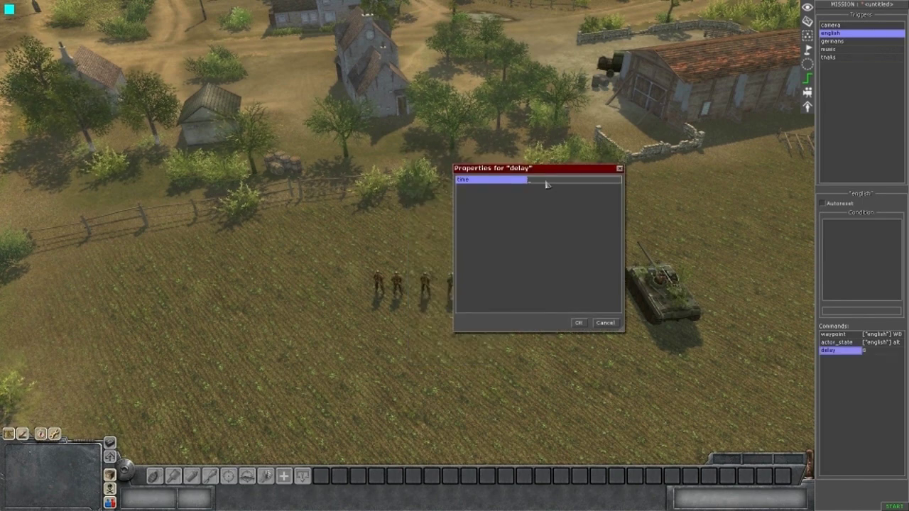
key("Return")
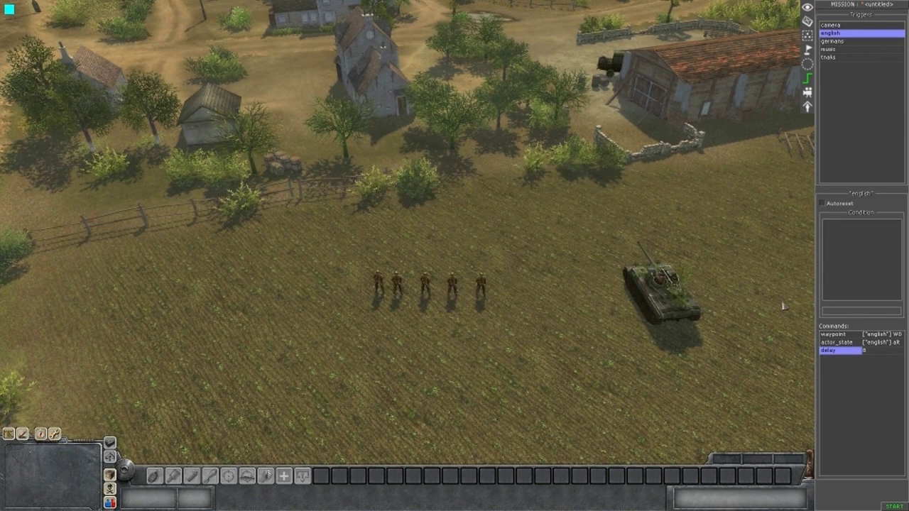
Move the english trigger's delay command ahead of its waypoint and actor_state commands.
left_click(842, 351)
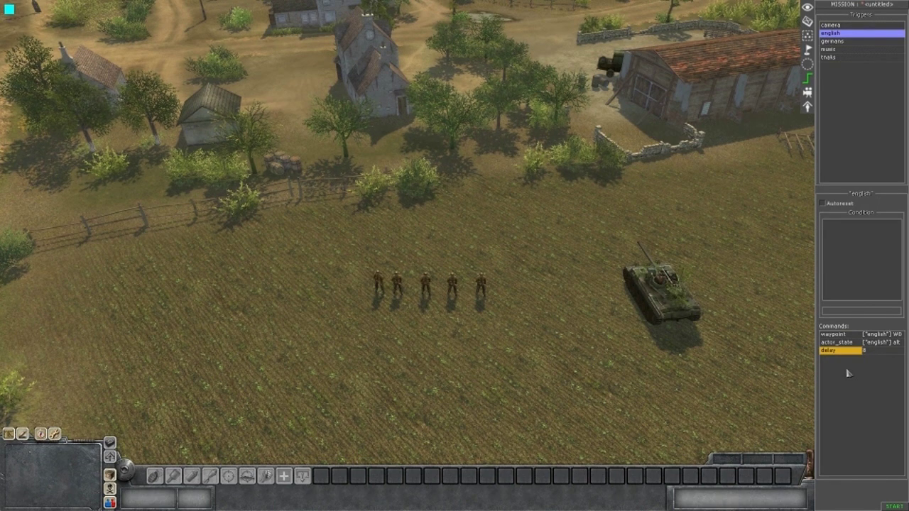
key("ctrl+Up")
key("ctrl+Up")
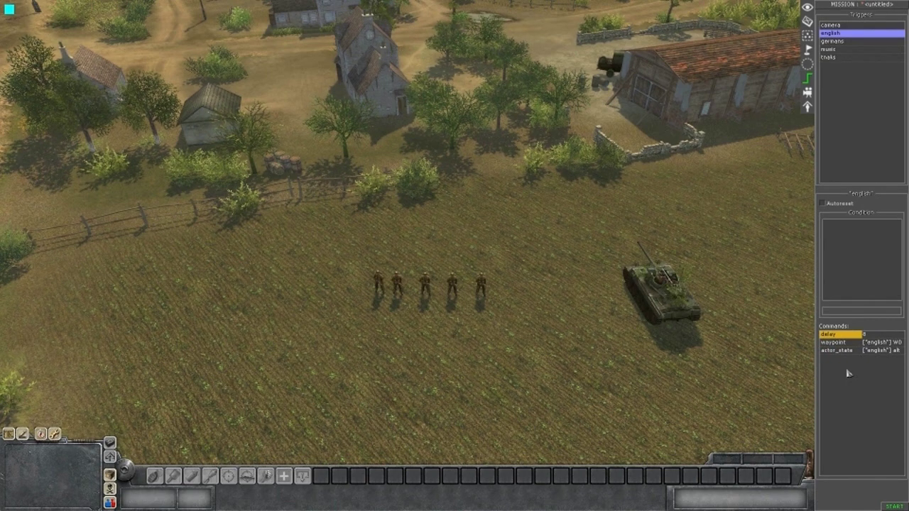
Move the germans trigger's delay command ahead of its waypoint command and recheck the english trigger's command order.
left_click(835, 43)
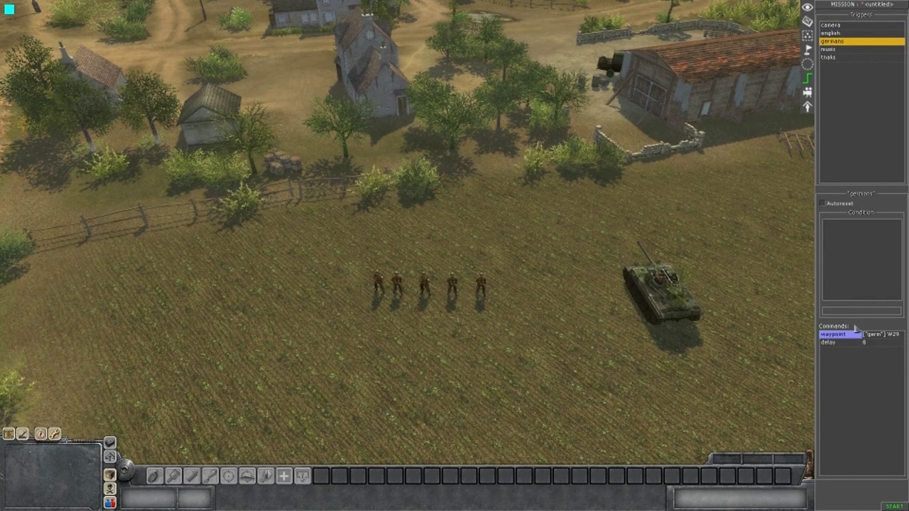
left_click(842, 344)
key("ctrl+Up")
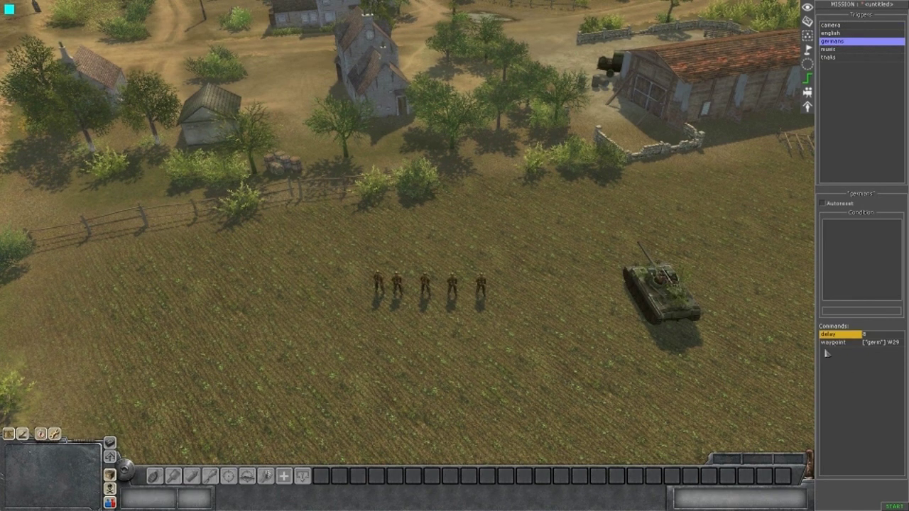
left_click(841, 36)
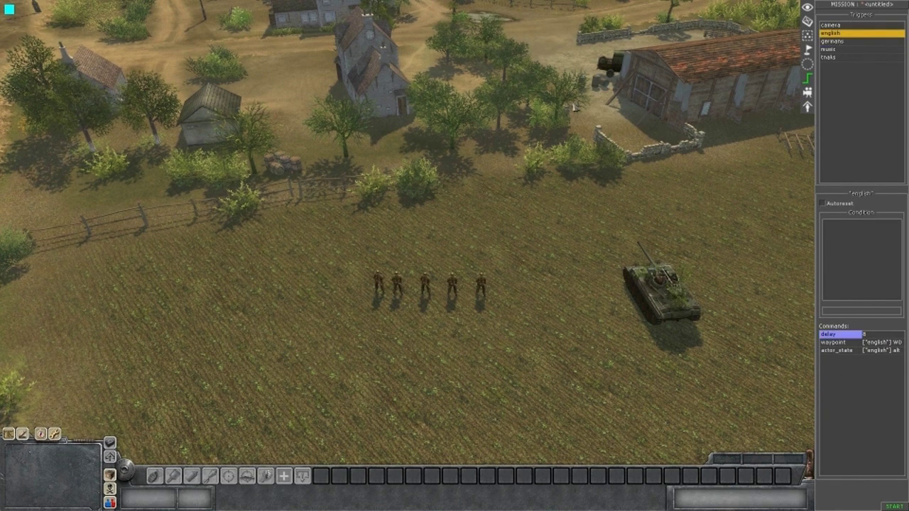
Leave the editor, start the mission and continue past the camera scene with the text.
key("F1")
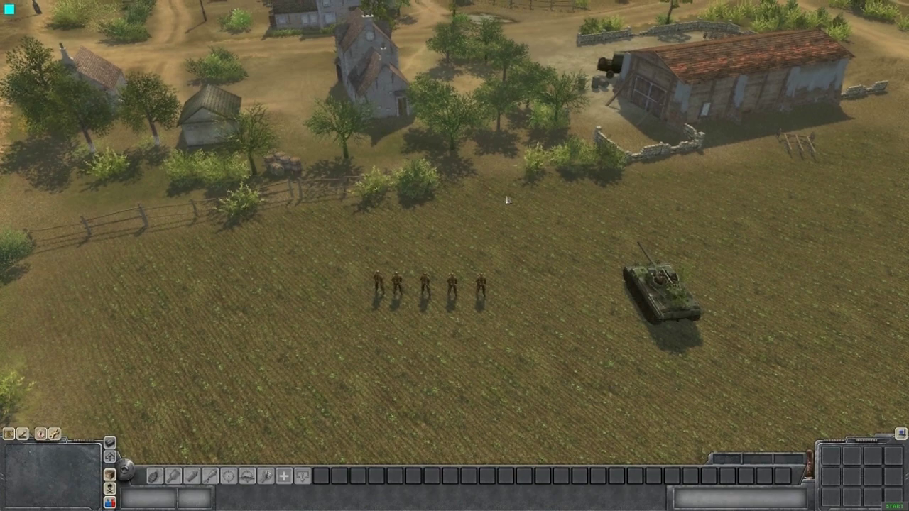
mouse_move(509, 201)
middle_mouse_down()
mouse_move(524, 173)
mouse_move(528, 184)
mouse_move(504, 194)
middle_mouse_up()
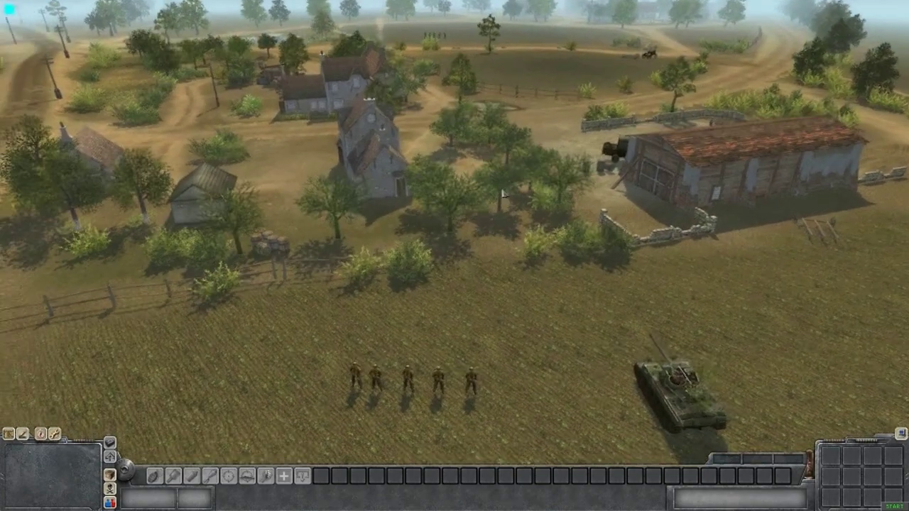
scroll(555, 303, "down", 1)
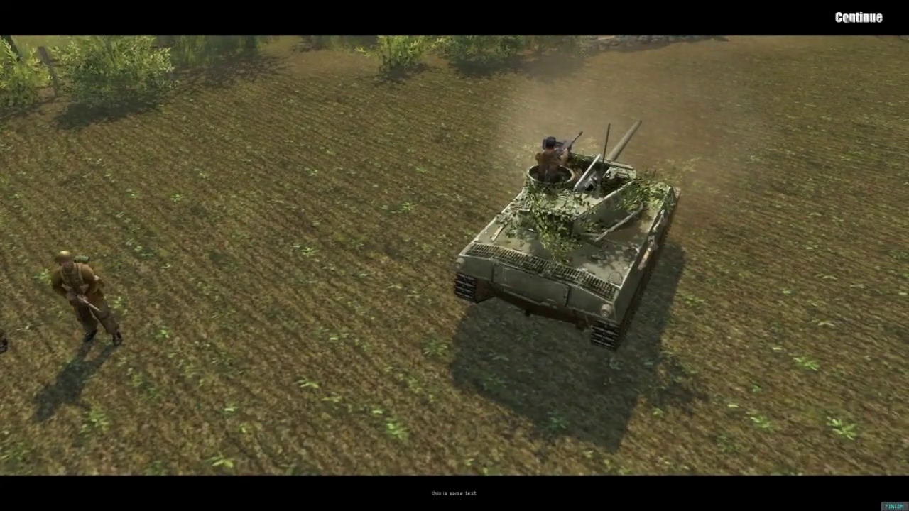
left_click(847, 18)
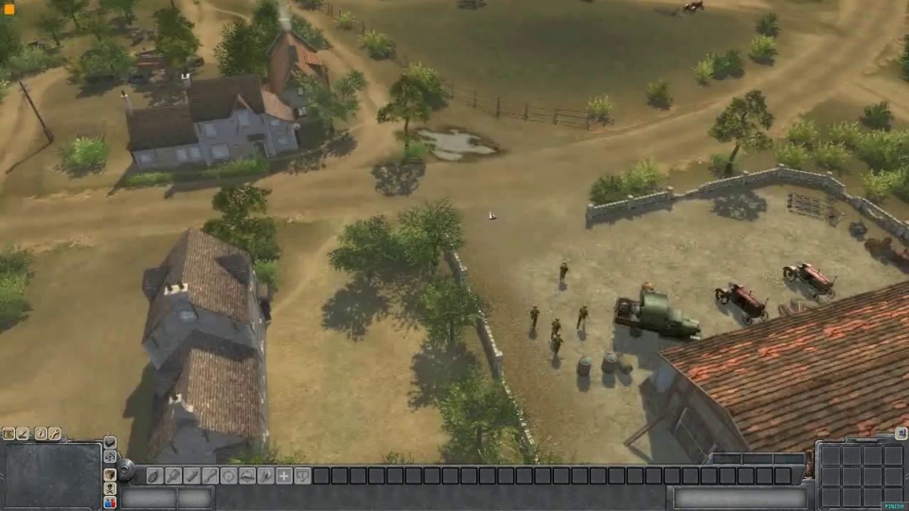
Examine how the soldier groups and the tank move and fight around the barn and the field in the running mission.
left_click_drag(489, 213, 601, 334)
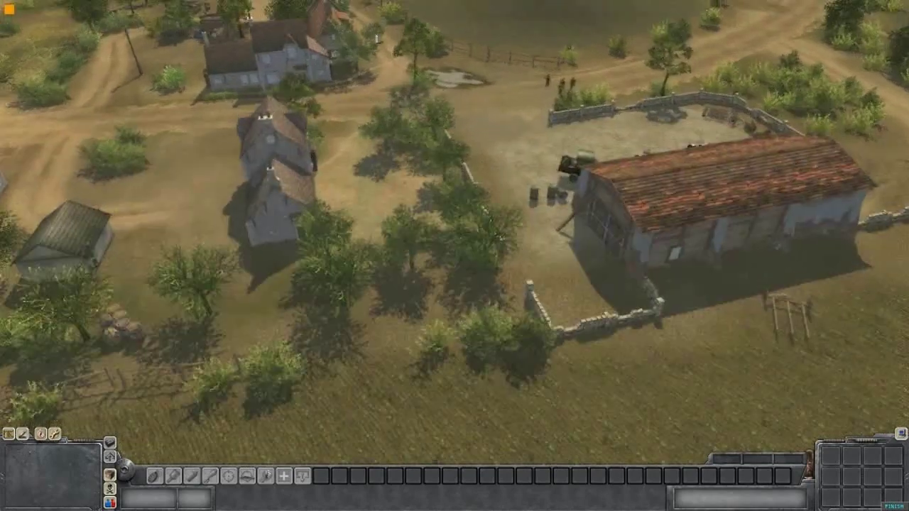
left_click_drag(343, 69, 440, 162)
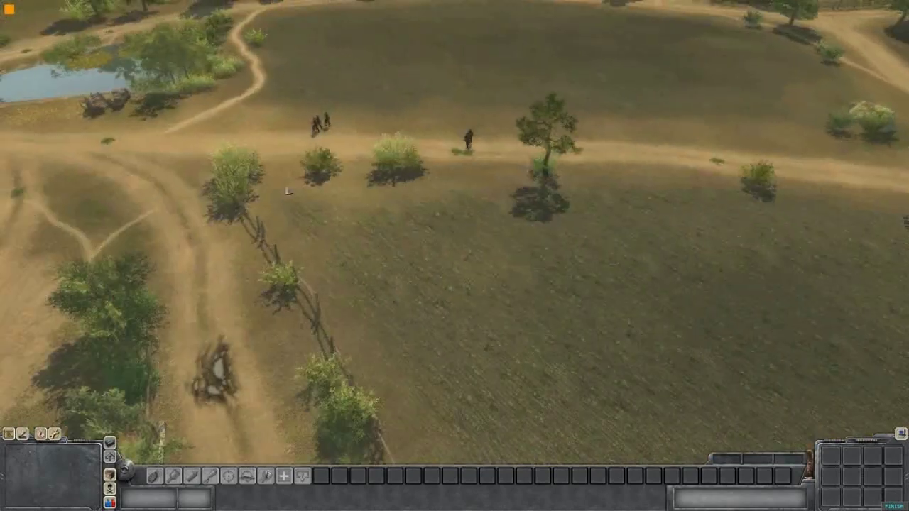
left_click_drag(252, 78, 361, 148)
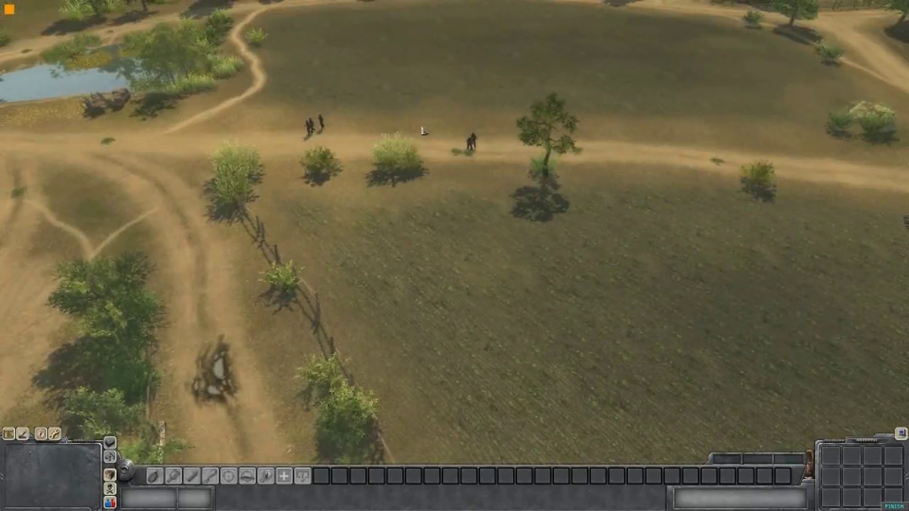
left_click_drag(426, 119, 526, 184)
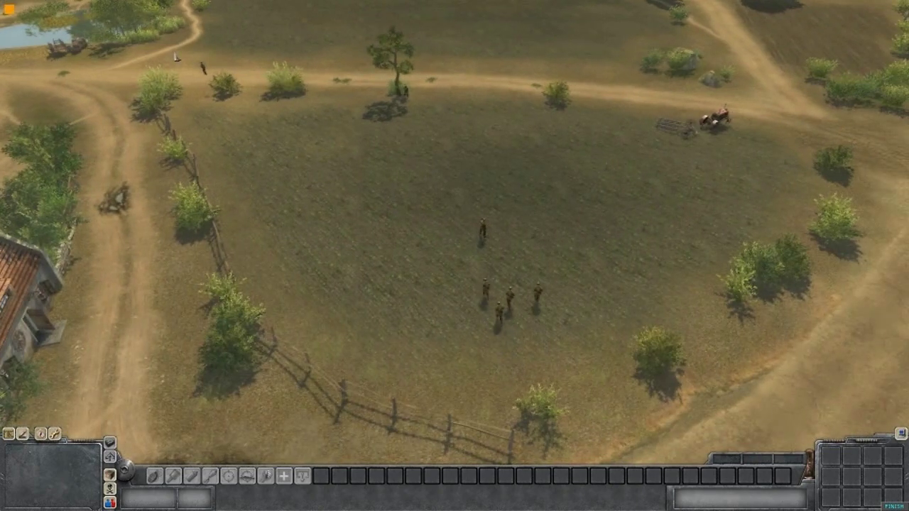
left_click_drag(173, 52, 237, 92)
scroll(309, 151, "up", 1)
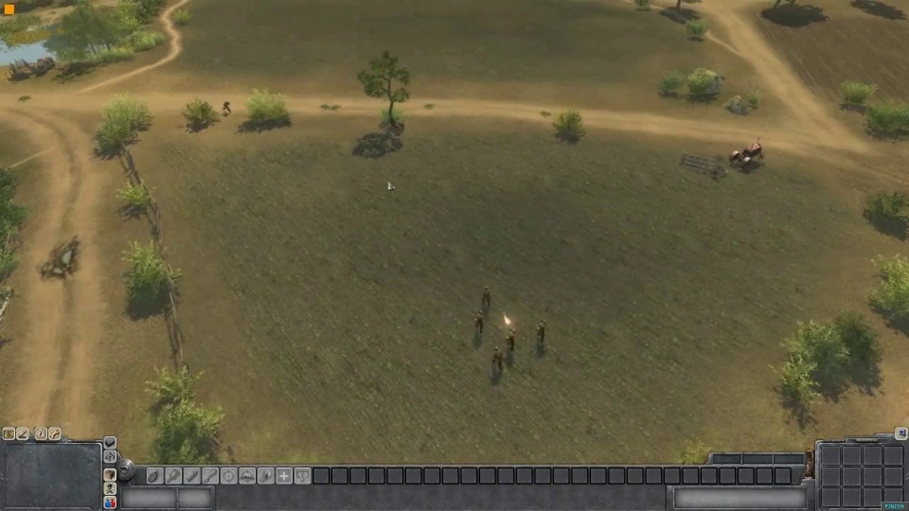
middle_click_drag(390, 185, 379, 179)
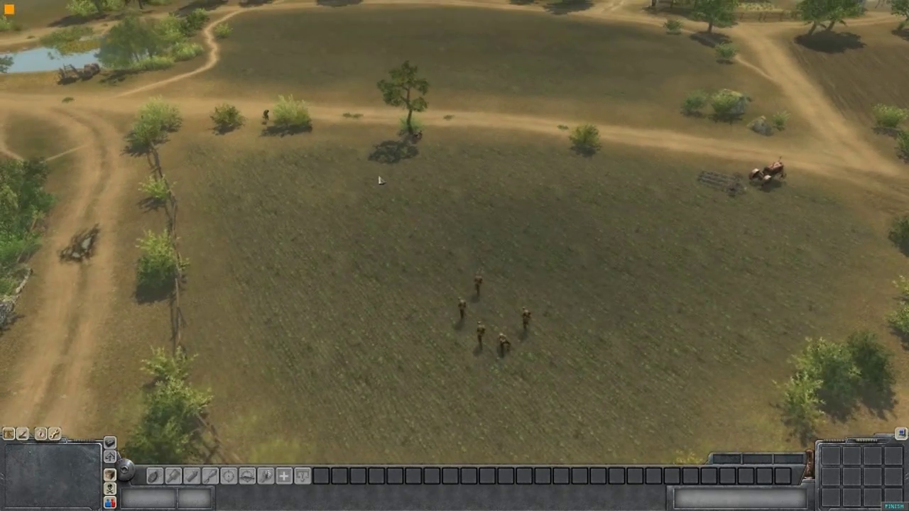
middle_click_drag(497, 229, 434, 177)
scroll(484, 213, "up", 1)
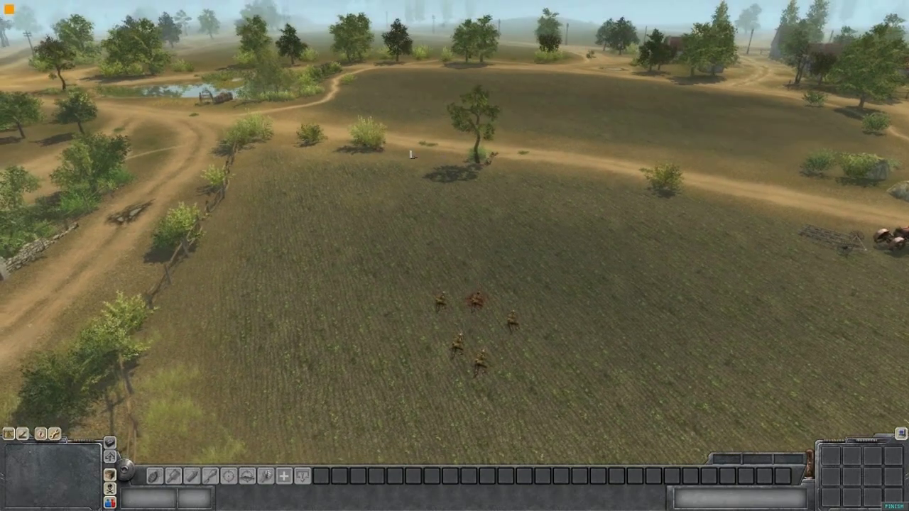
scroll(434, 177, "up", 1)
scroll(399, 182, "up", 1)
scroll(398, 182, "down", 1)
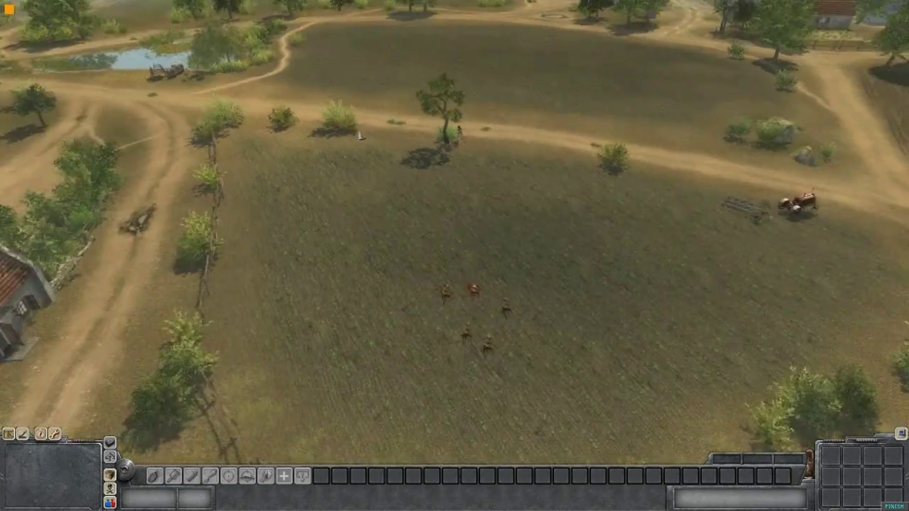
scroll(384, 174, "down", 2)
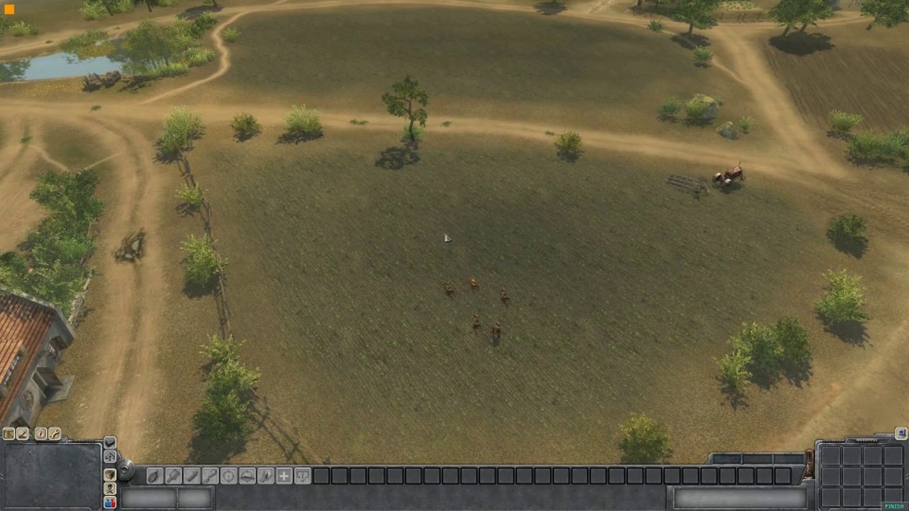
scroll(426, 195, "down", 2)
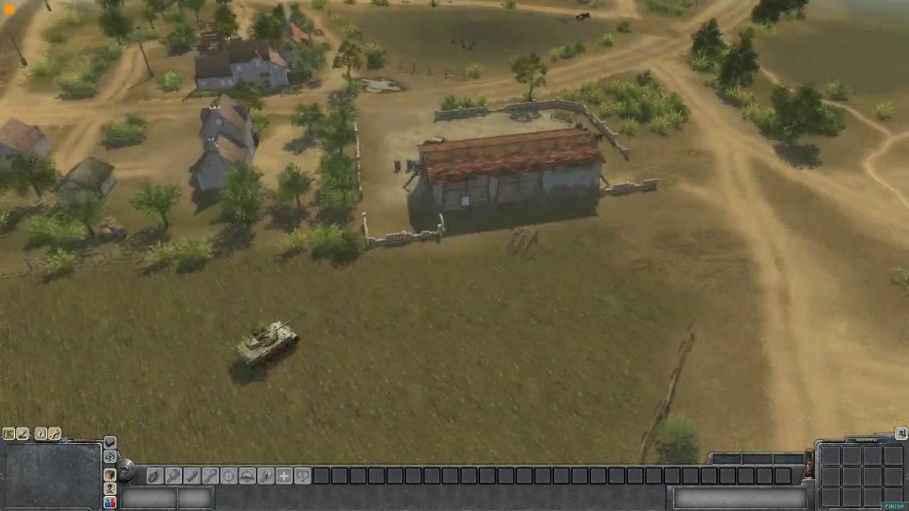
scroll(359, 5, "up", 2)
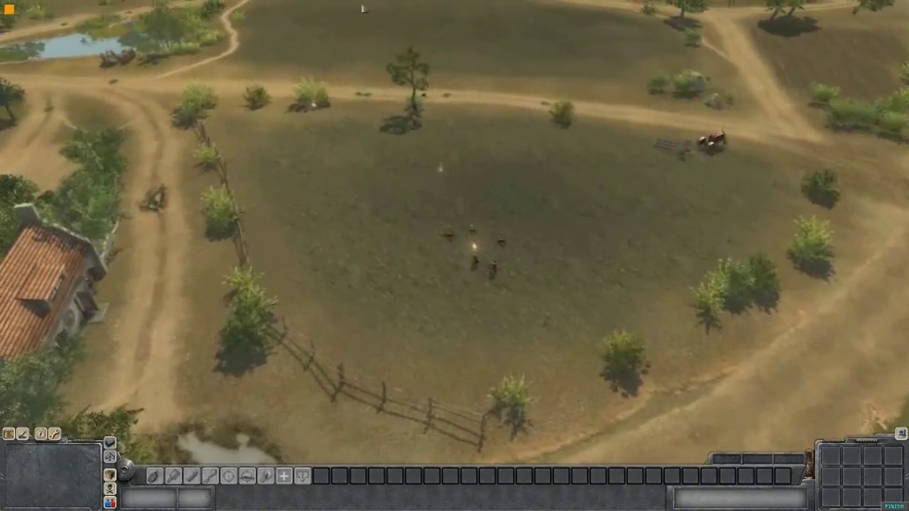
Finish the test run, return to the mission editor and display the waypoints of the team1 group.
middle_click_drag(507, 190, 462, 215)
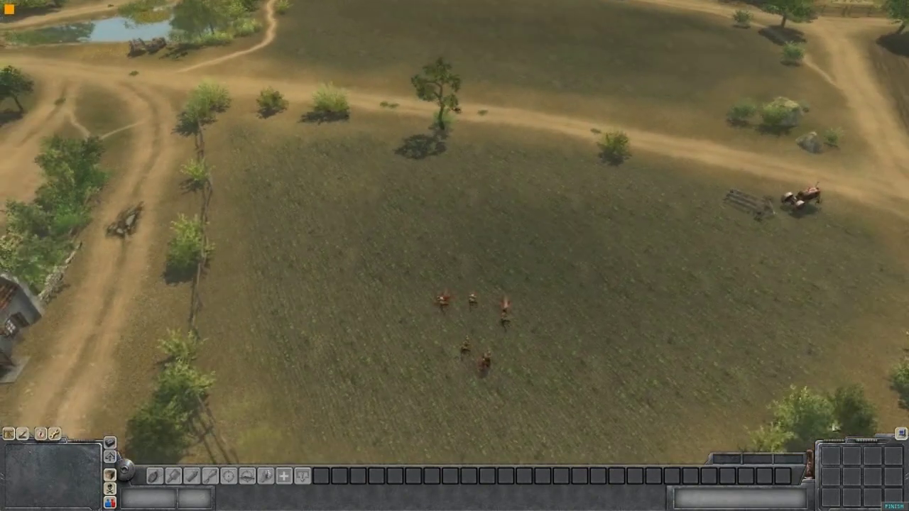
left_click(894, 505)
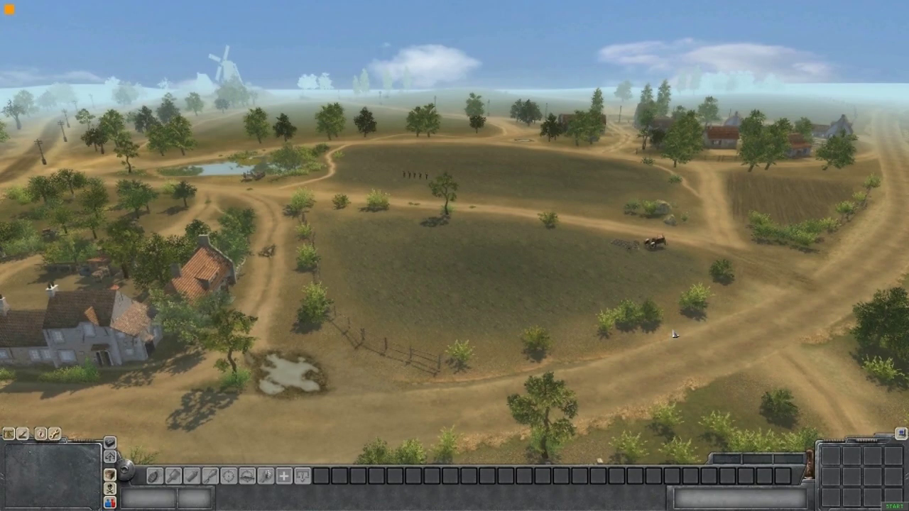
right_click_drag(674, 335, 491, 351)
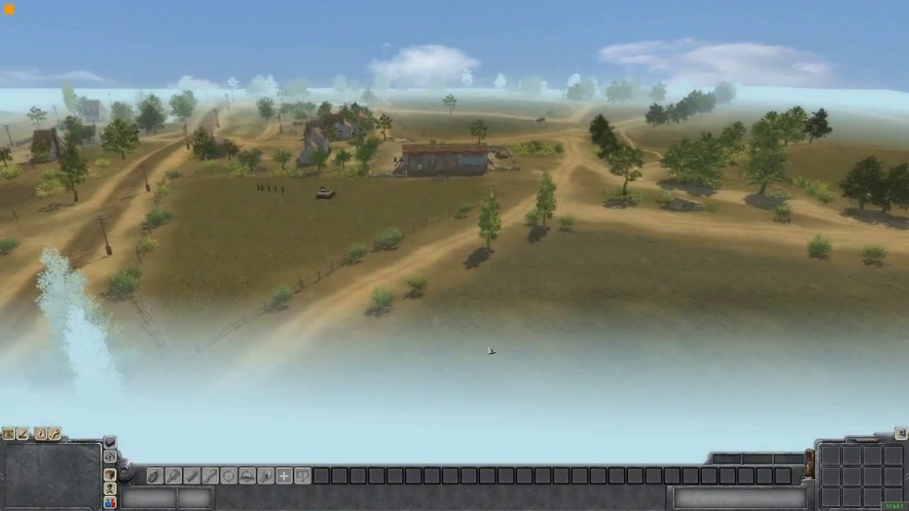
key("F3")
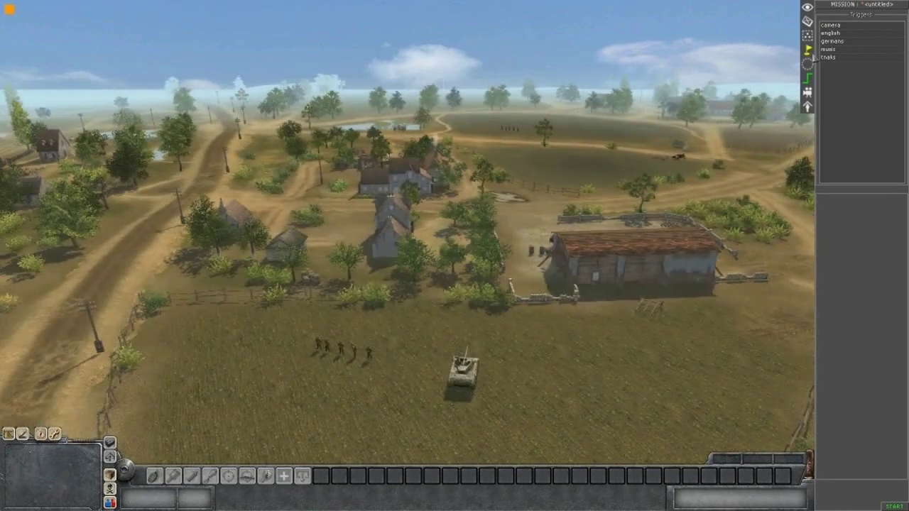
left_click(807, 62)
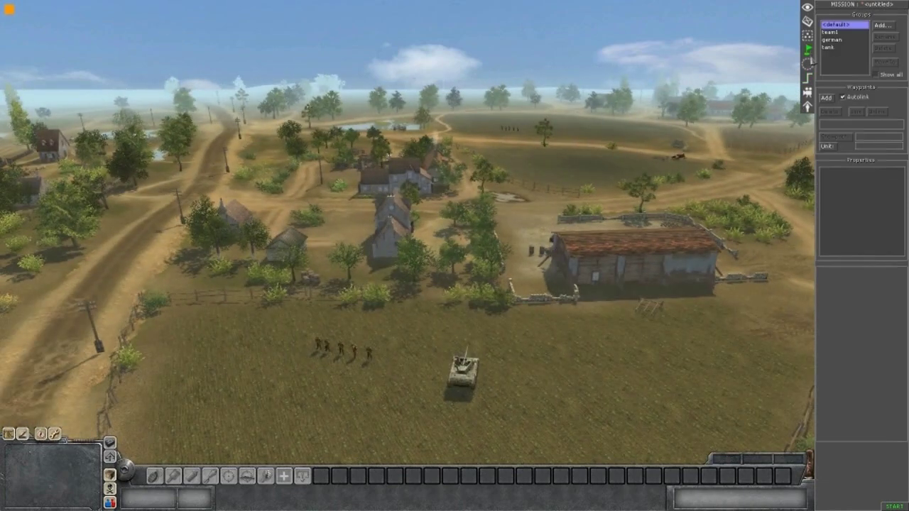
left_click(831, 33)
Move team1 waypoint 22, at the field edge ahead of the soldiers, slightly closer to waypoint 23.
middle_click_drag(481, 174, 489, 190)
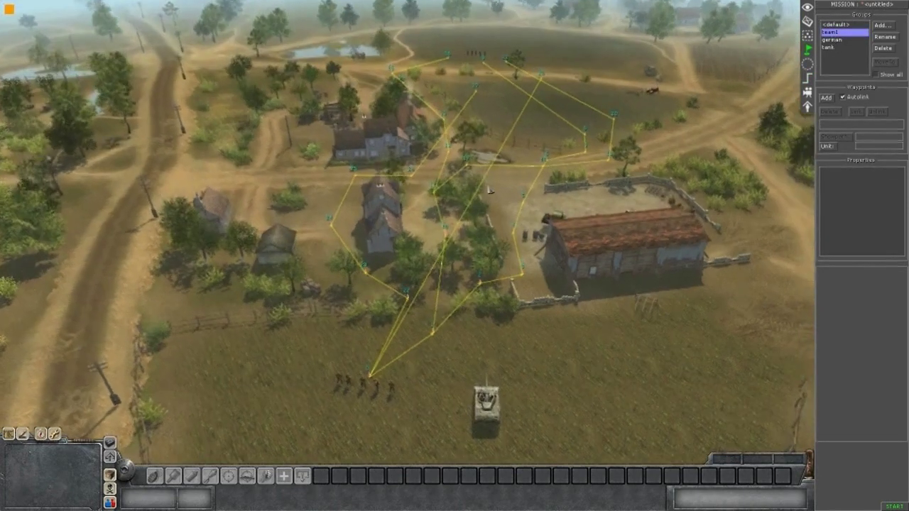
scroll(372, 387, "up", 2)
middle_click_drag(373, 390, 401, 370)
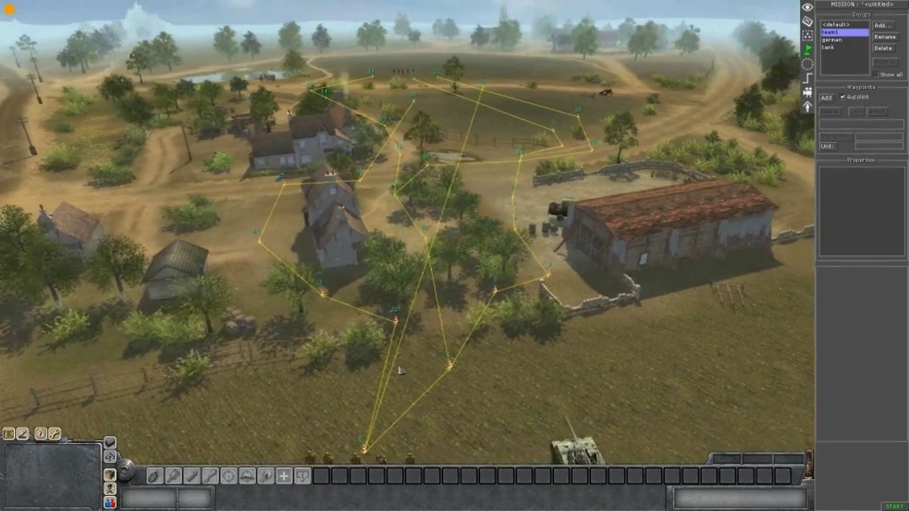
left_click(397, 326)
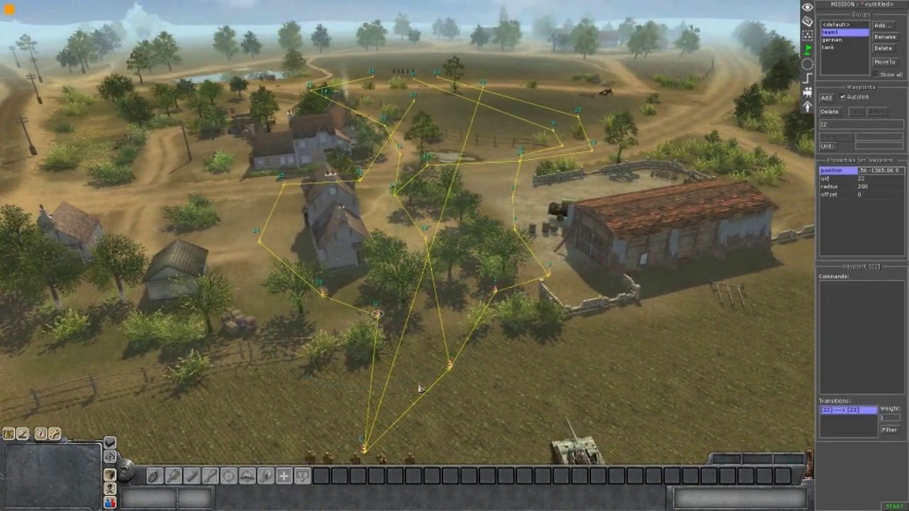
scroll(467, 316, "down", 1)
left_click(472, 332)
scroll(461, 341, "up", 1)
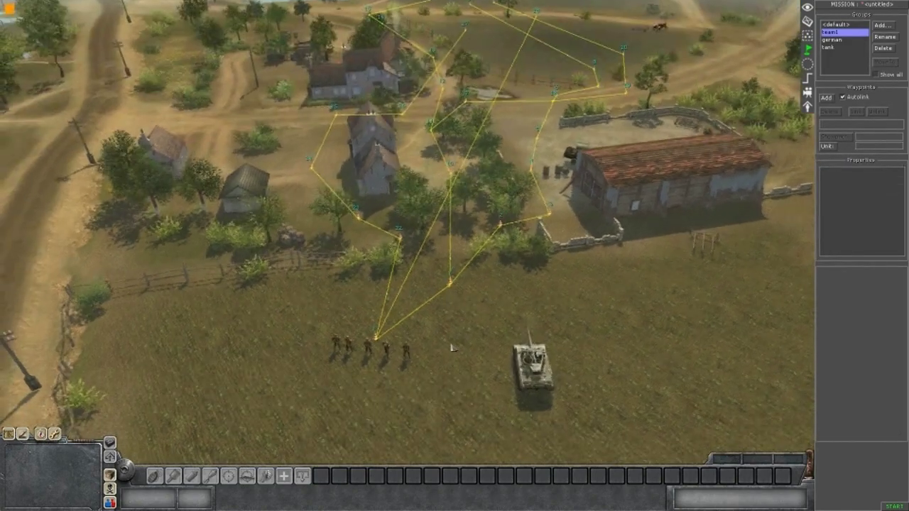
scroll(437, 244, "down", 1)
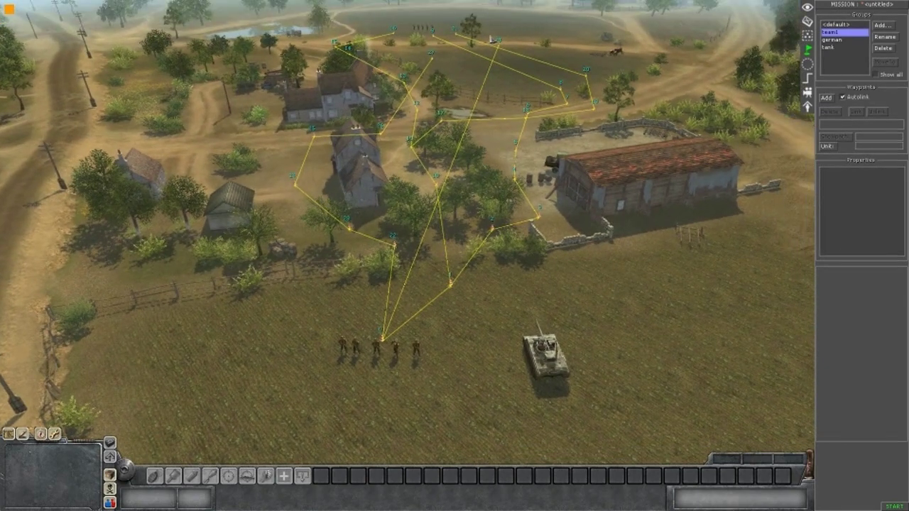
Delete the team1 waypoint in the far field whose link runs straight back to the soldiers' starting point.
left_click(495, 40)
key("Delete")
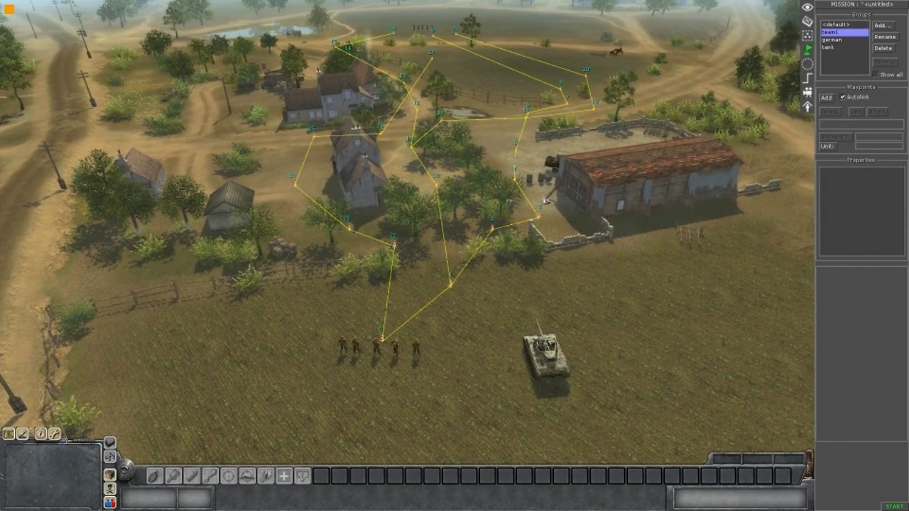
scroll(547, 200, "up", 1)
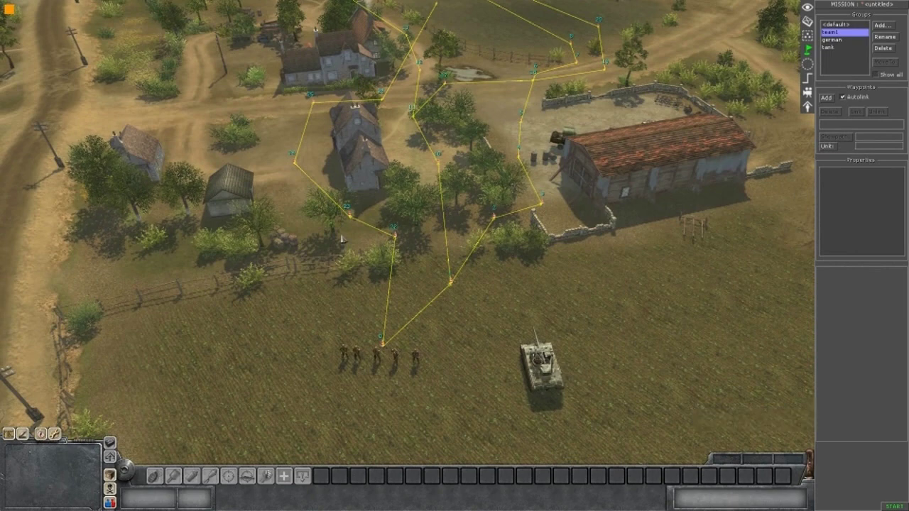
scroll(446, 247, "down", 2)
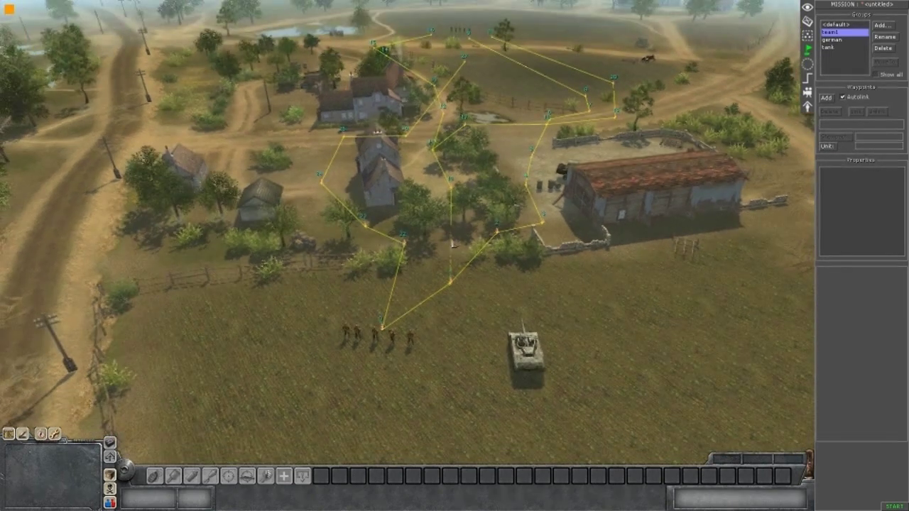
scroll(455, 242, "up", 1)
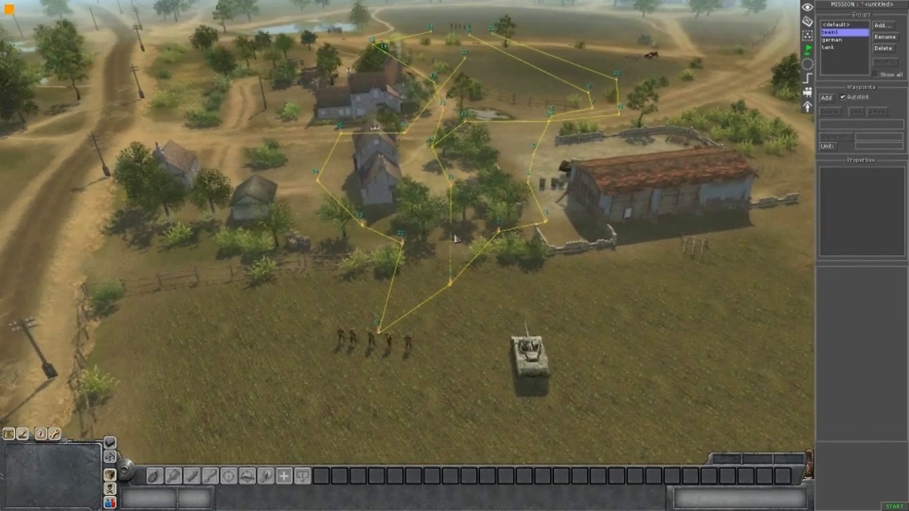
Widen the tank group's loop by moving the two waypoints next to the M18 outward, one toward the barn and one away from the tank.
left_click(835, 48)
key("Right")
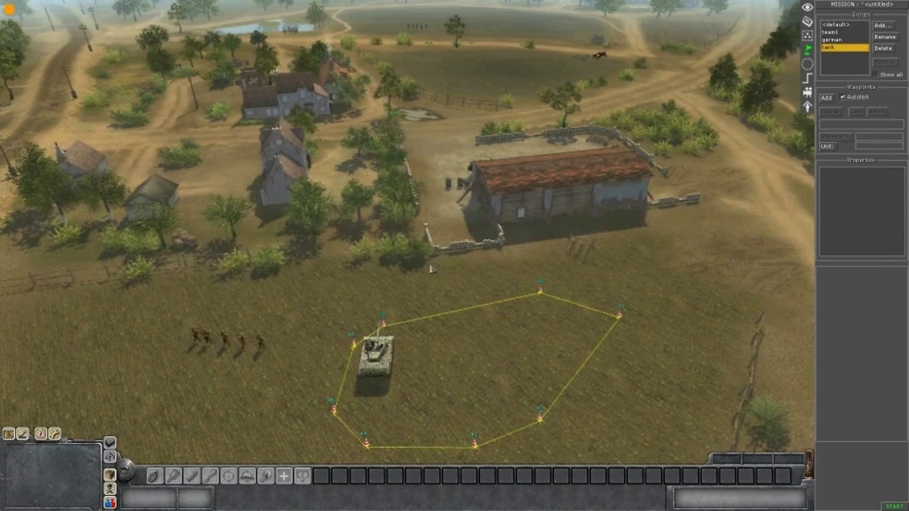
scroll(432, 268, "up", 1)
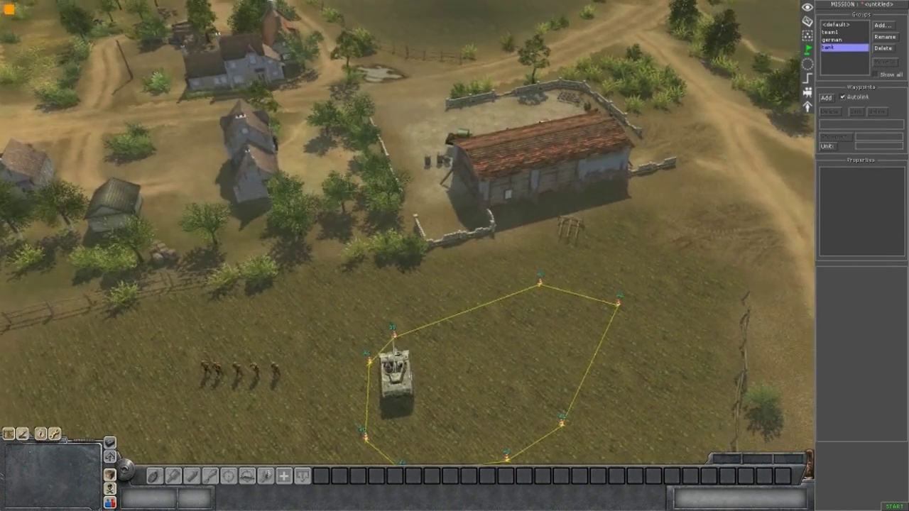
left_click(441, 322)
left_click_drag(441, 323, 440, 289)
left_click(468, 343)
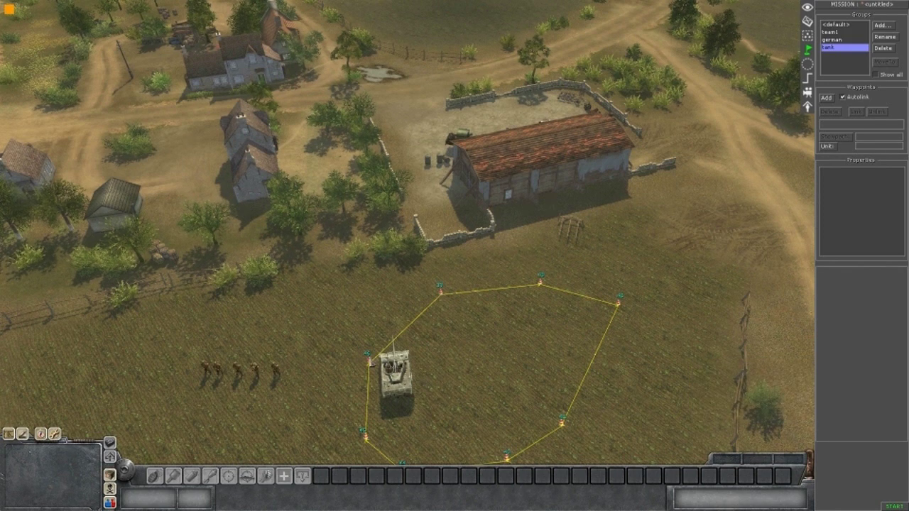
left_click_drag(368, 359, 353, 363)
left_click(479, 355)
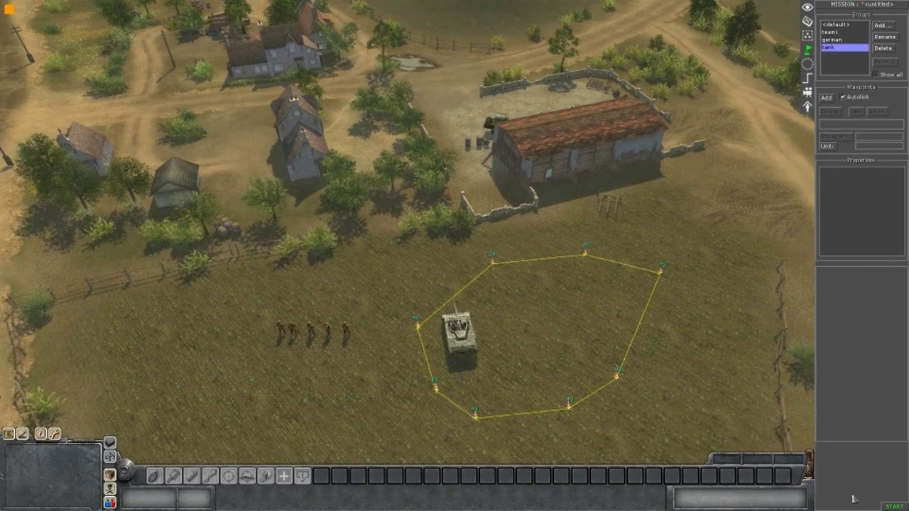
Start the mission, leave the editor and continue past the camera scene.
left_click(894, 507)
key("F1")
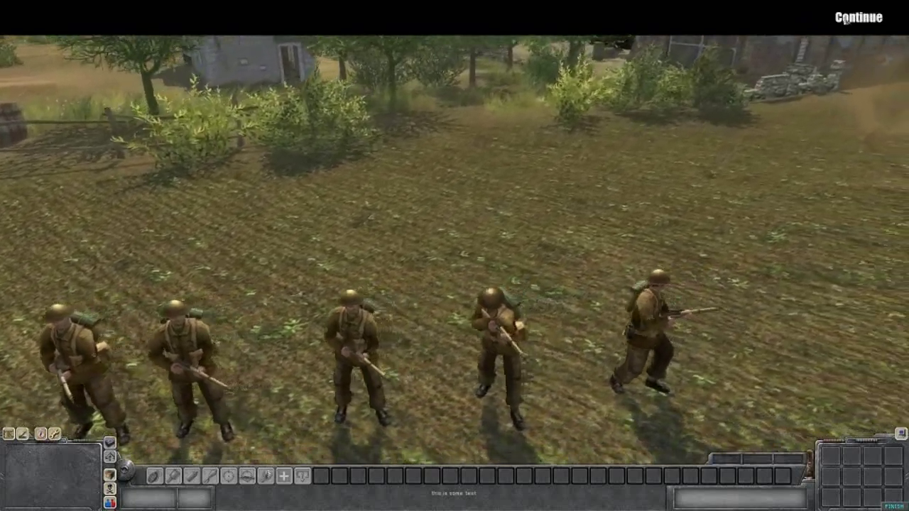
left_click(846, 20)
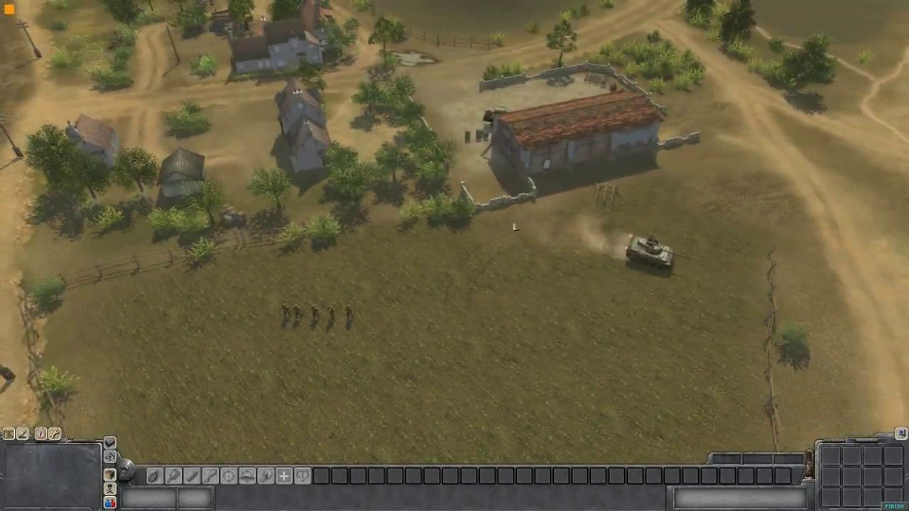
Examine how the team1 soldiers advance around the houses and the barn while the M18 follows its loop in the field.
left_click_drag(499, 228, 696, 319)
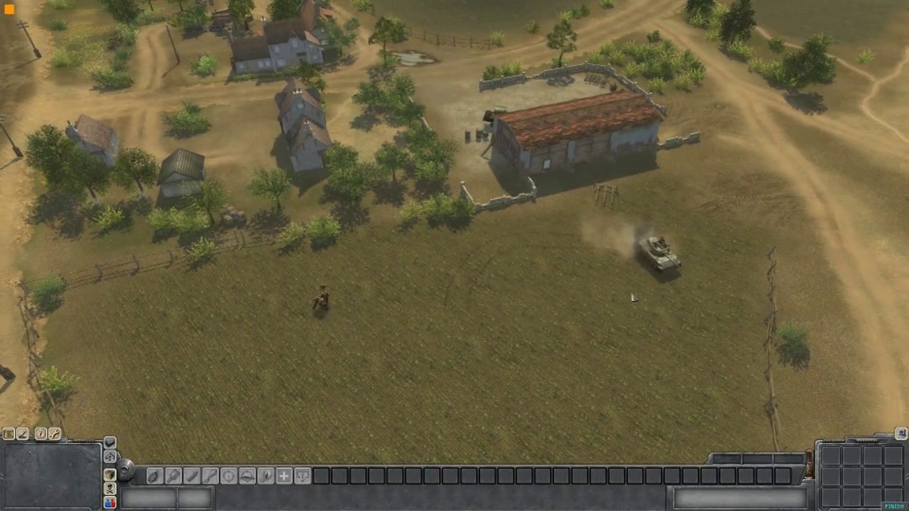
mouse_move(491, 4)
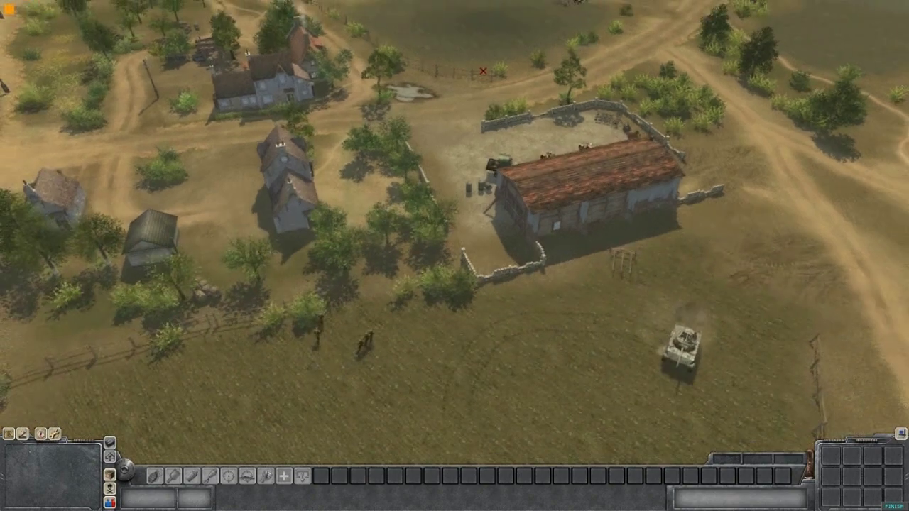
scroll(490, 99, "up", 3)
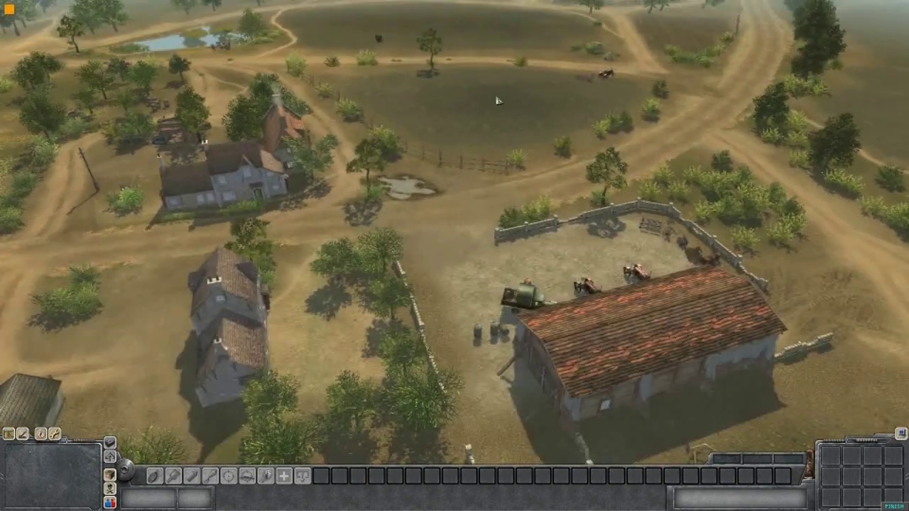
scroll(498, 101, "down", 5)
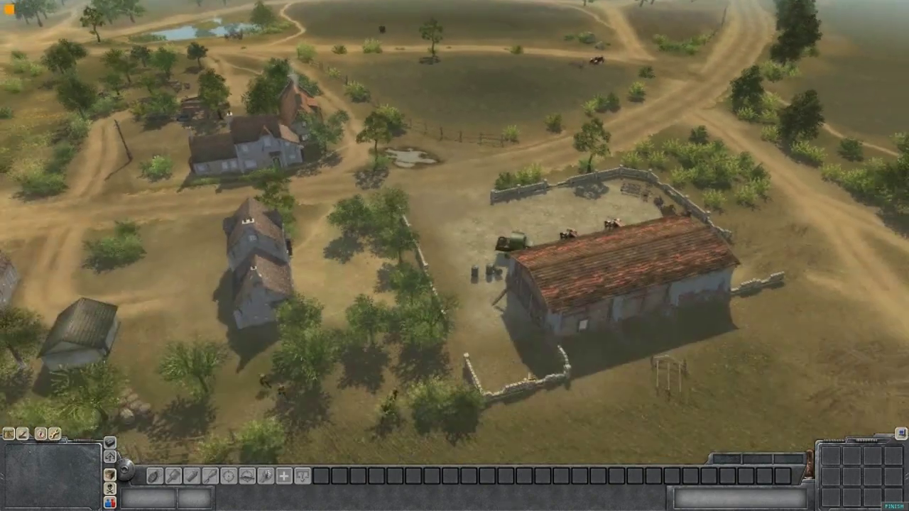
left_click_drag(442, 266, 546, 345)
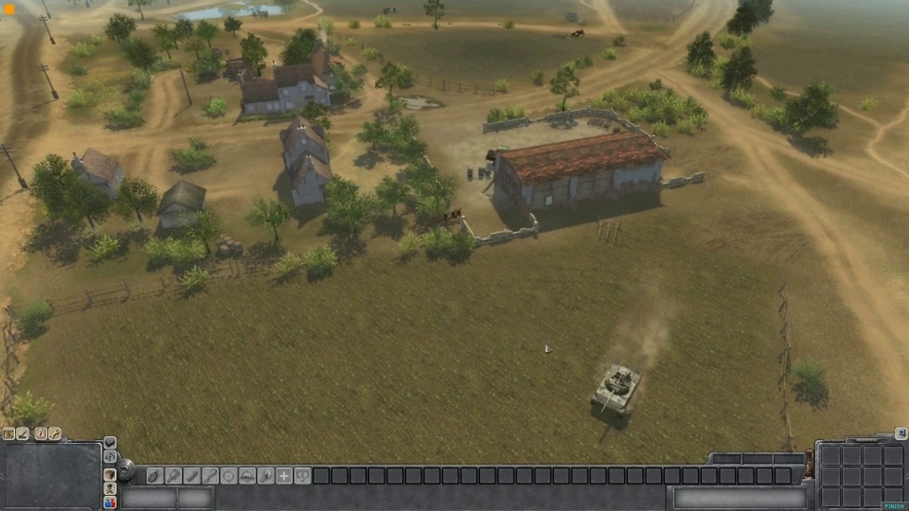
middle_click_drag(532, 330, 513, 308)
left_click_drag(246, 152, 294, 197)
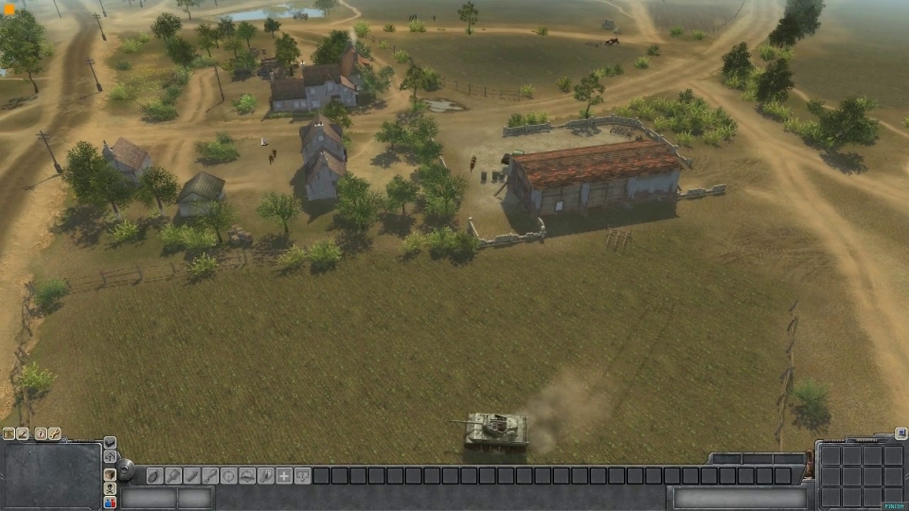
left_click_drag(219, 109, 506, 195)
scroll(454, 235, "up", 3)
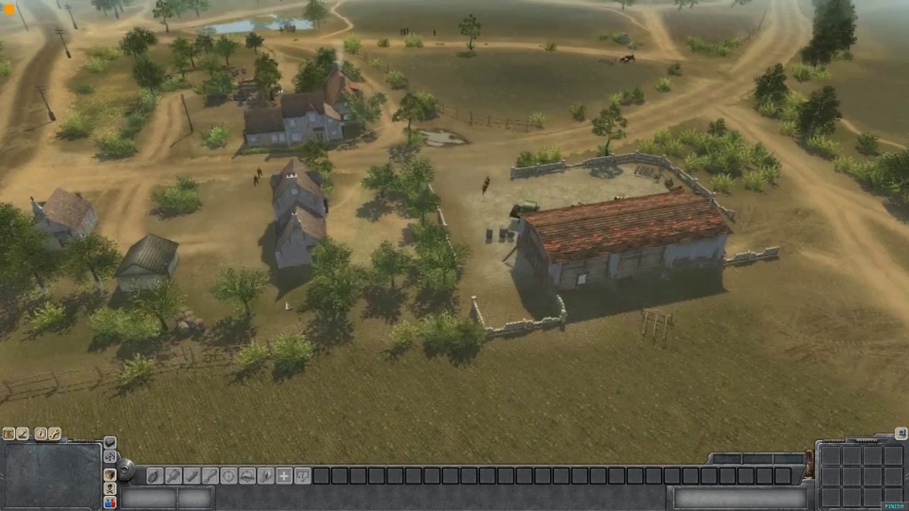
left_click_drag(223, 110, 497, 199)
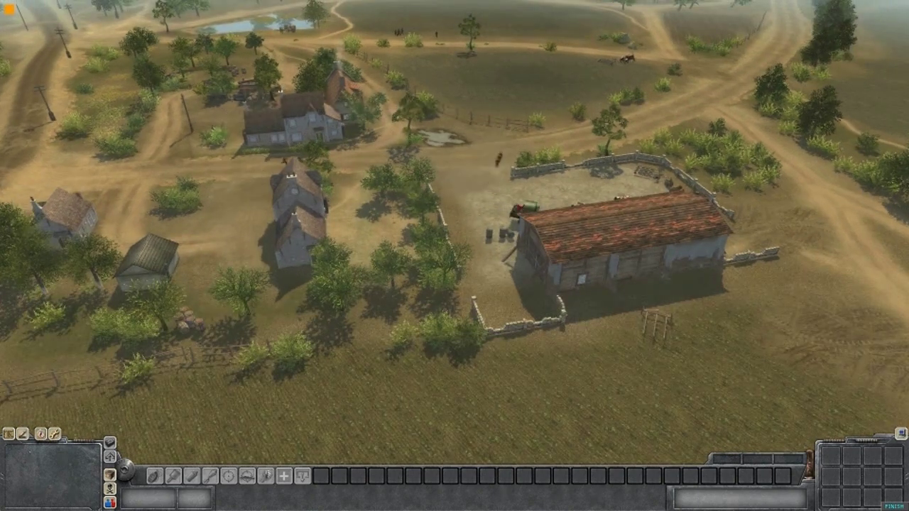
left_click_drag(320, 329, 384, 255)
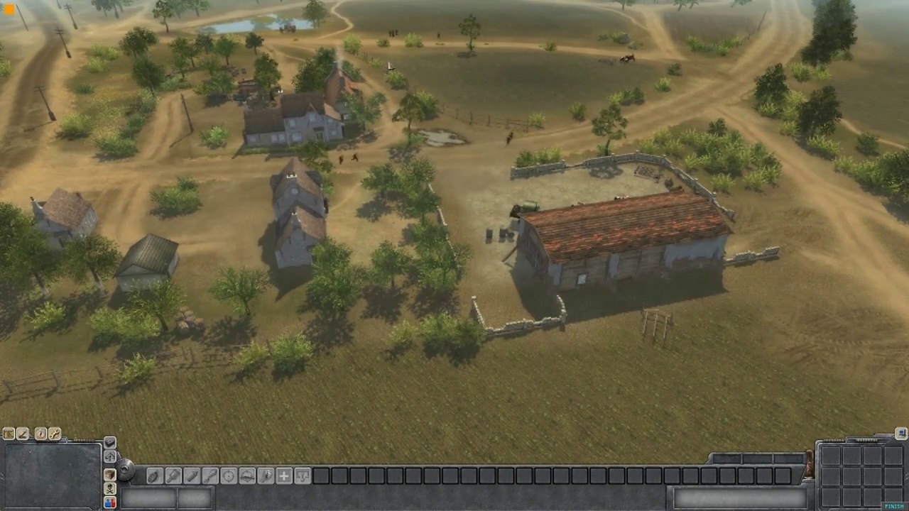
Examine how the soldier groups meet in the far fields and where the M18 ends its route.
scroll(425, 192, "up", 3)
scroll(442, 164, "up", 2)
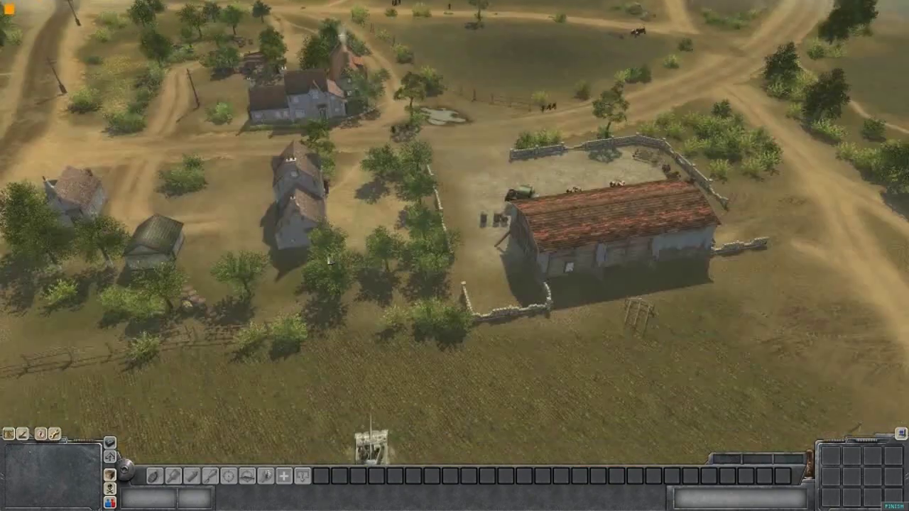
scroll(455, 234, "down", 2)
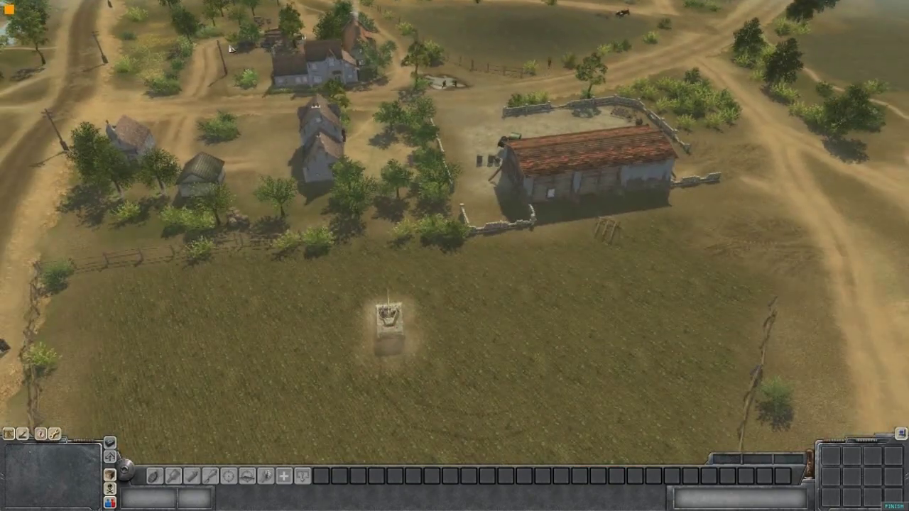
left_click_drag(229, 44, 495, 183)
scroll(465, 128, "up", 2)
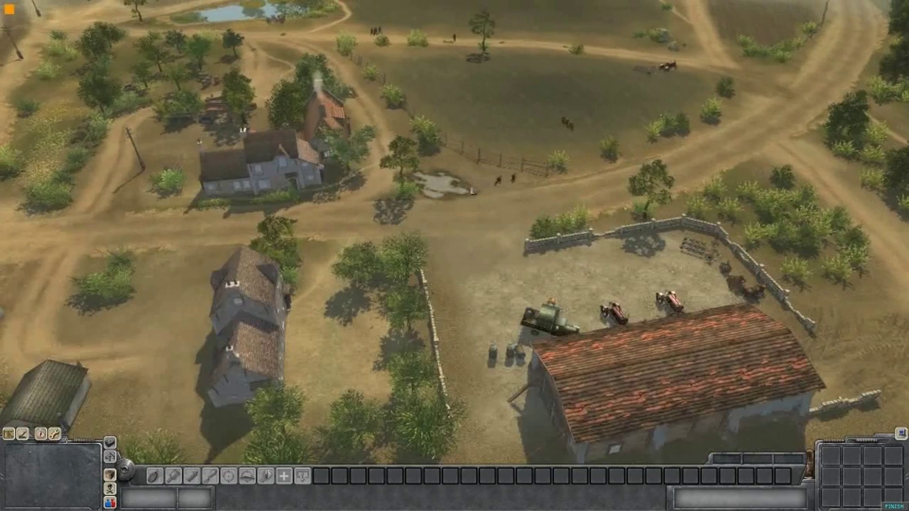
scroll(465, 129, "down", 2)
left_click_drag(356, 279, 445, 352)
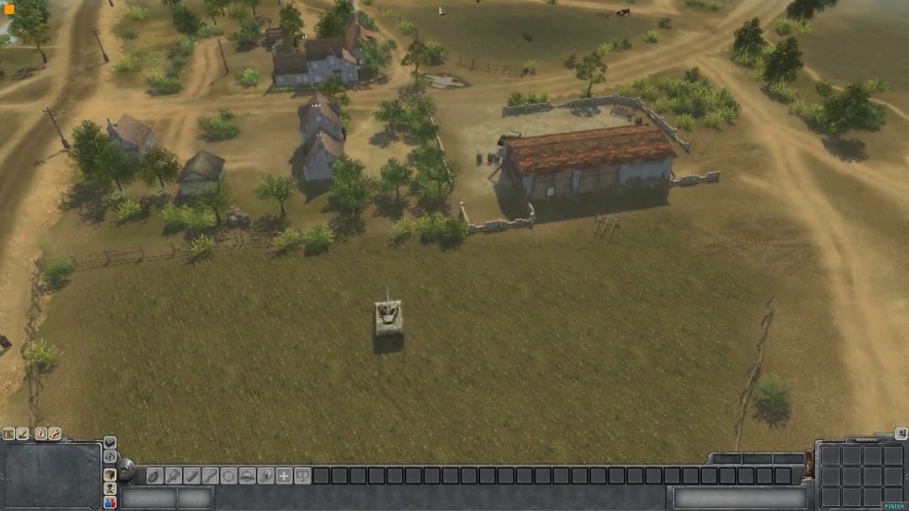
scroll(397, 298, "up", 2)
scroll(386, 301, "down", 2)
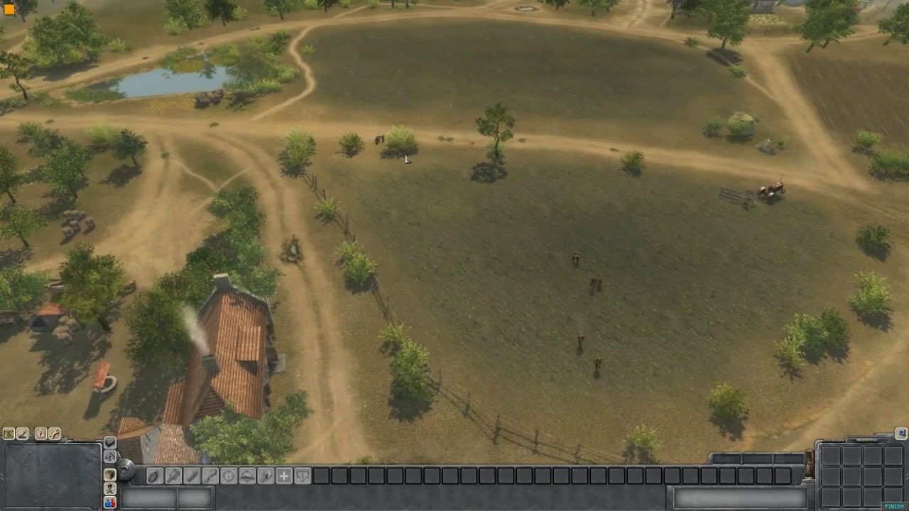
left_click_drag(347, 131, 521, 256)
middle_click_drag(528, 259, 547, 249)
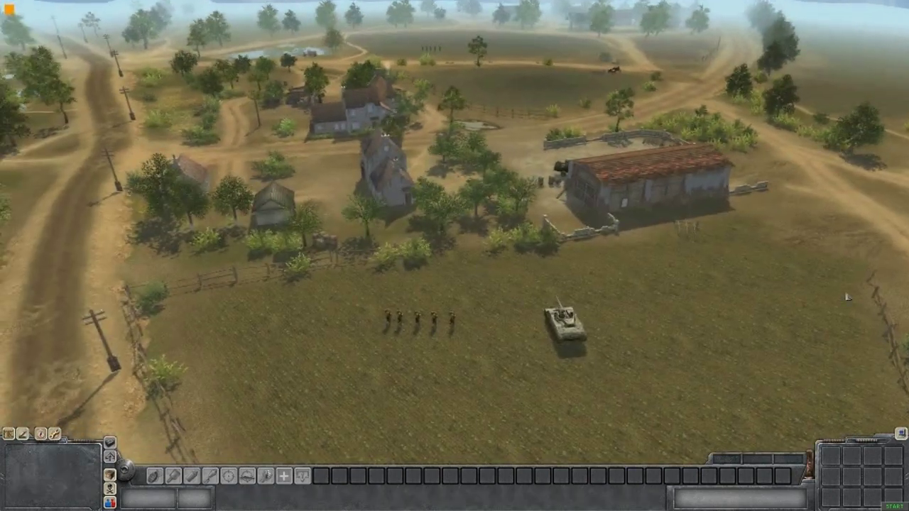
Reopen the mission editor, show the tank group's waypoint loop and review the waypoint command's properties in the tank trigger.
key("F3")
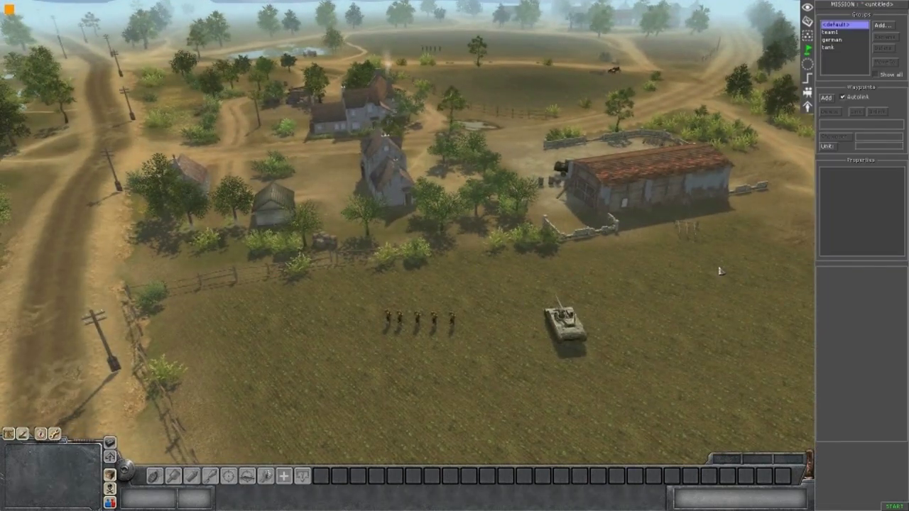
left_click(842, 47)
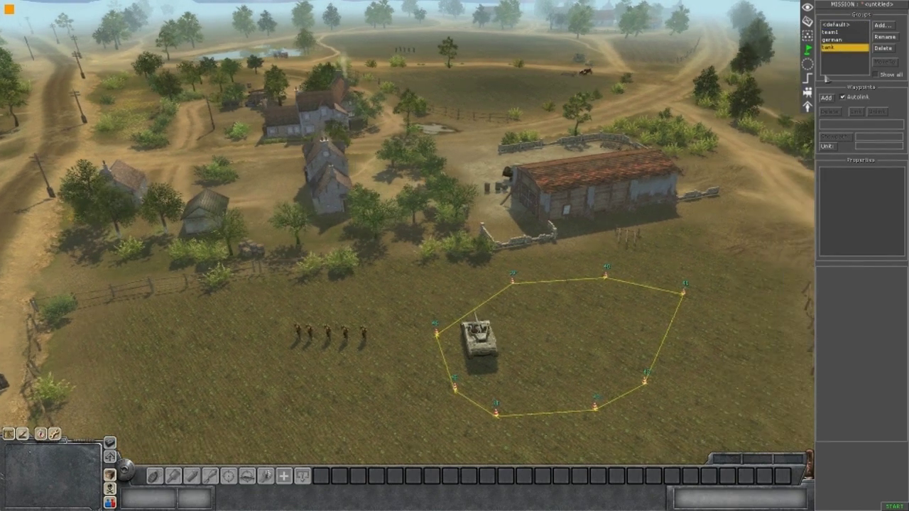
left_click(807, 80)
left_click(828, 58)
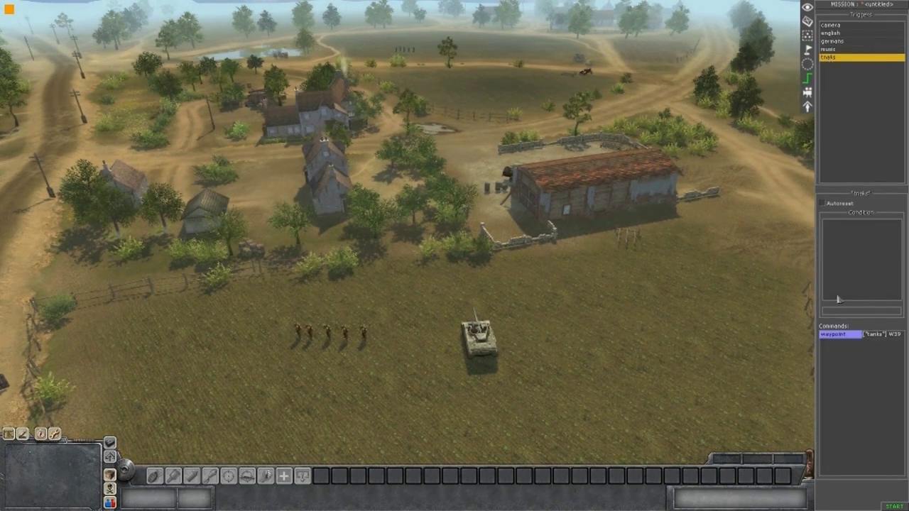
double_click(846, 338)
scroll(539, 300, "down", 2)
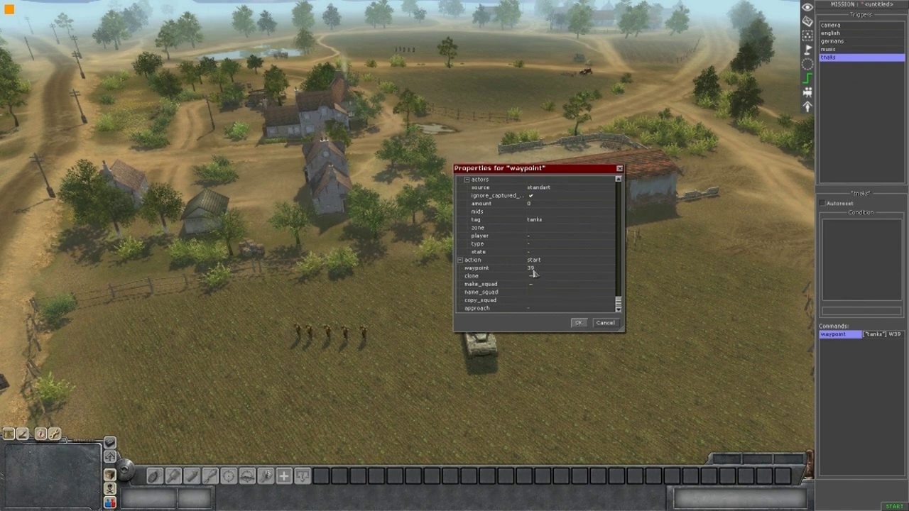
scroll(534, 274, "up", 1)
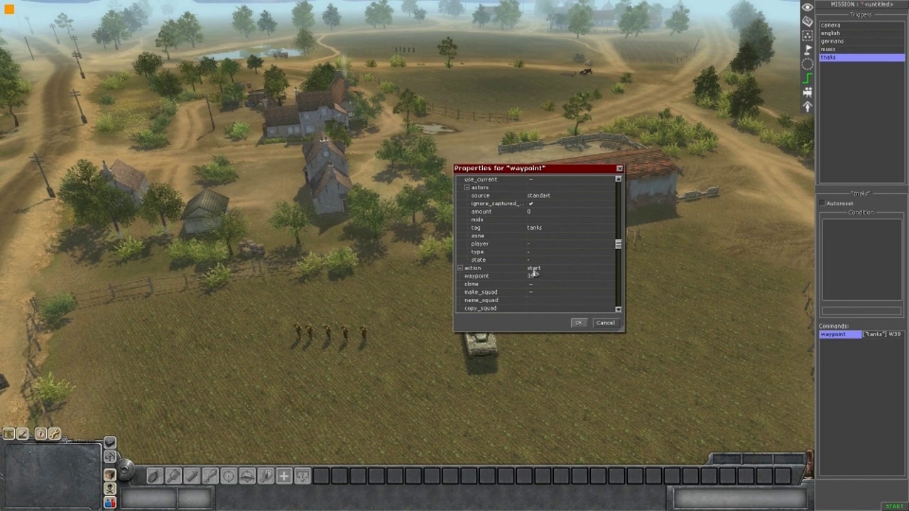
scroll(536, 273, "up", 1)
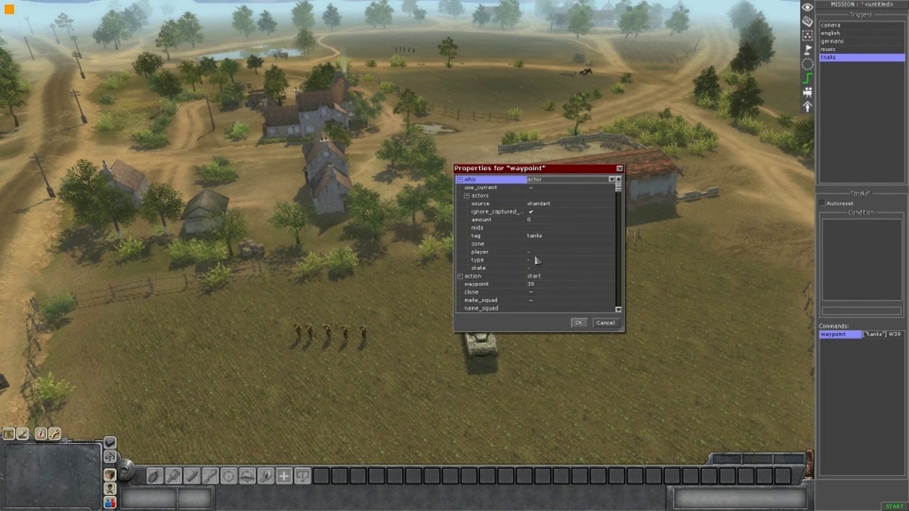
left_click(578, 322)
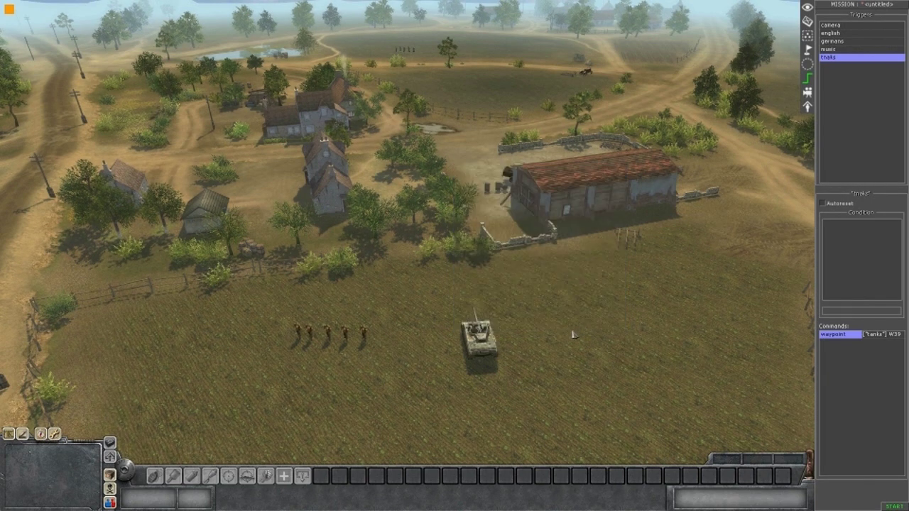
scroll(475, 318, "down", 2)
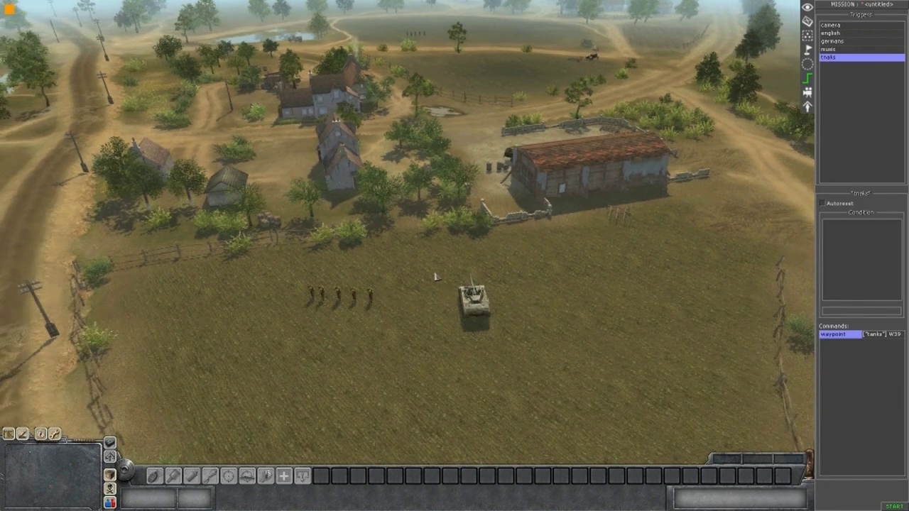
left_click_drag(433, 261, 573, 347)
middle_click_drag(488, 256, 480, 261)
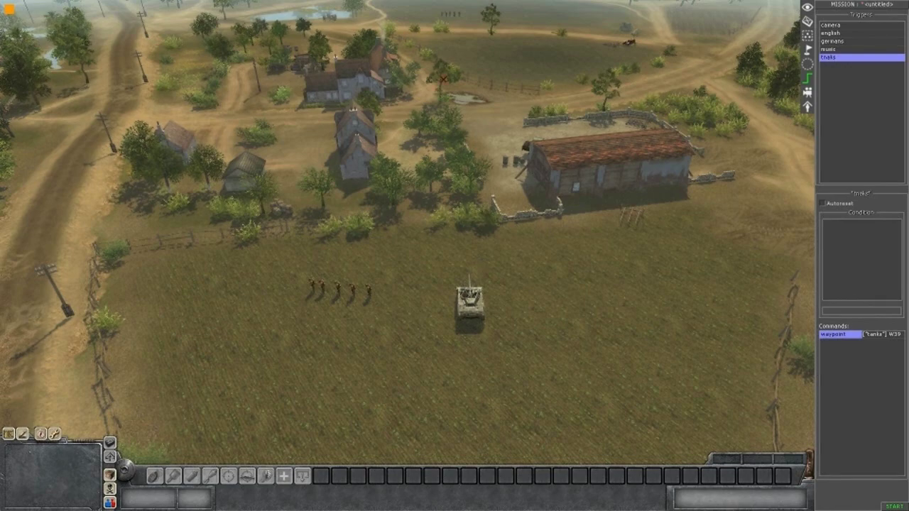
scroll(443, 79, "up", 2)
mouse_move(481, 86)
middle_mouse_down()
mouse_move(482, 54)
mouse_move(482, 102)
middle_mouse_up()
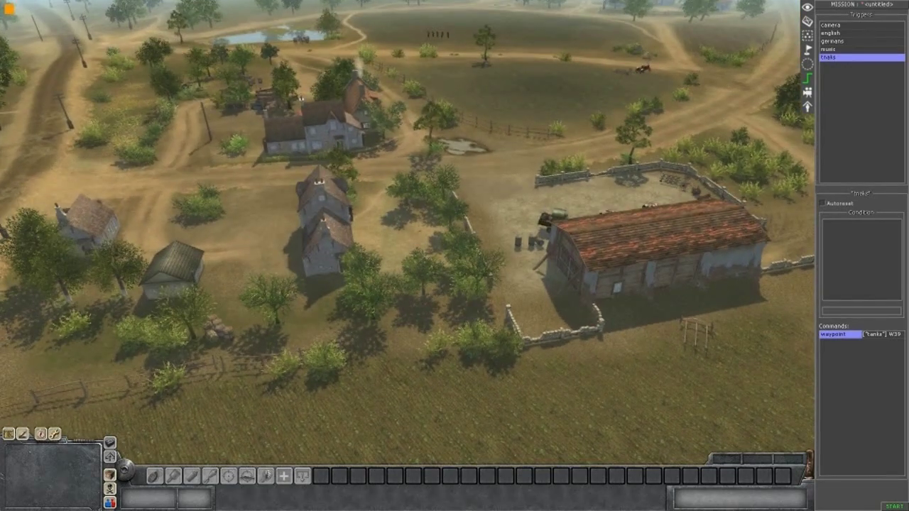
scroll(282, 297, "down", 2)
scroll(345, 218, "up", 5)
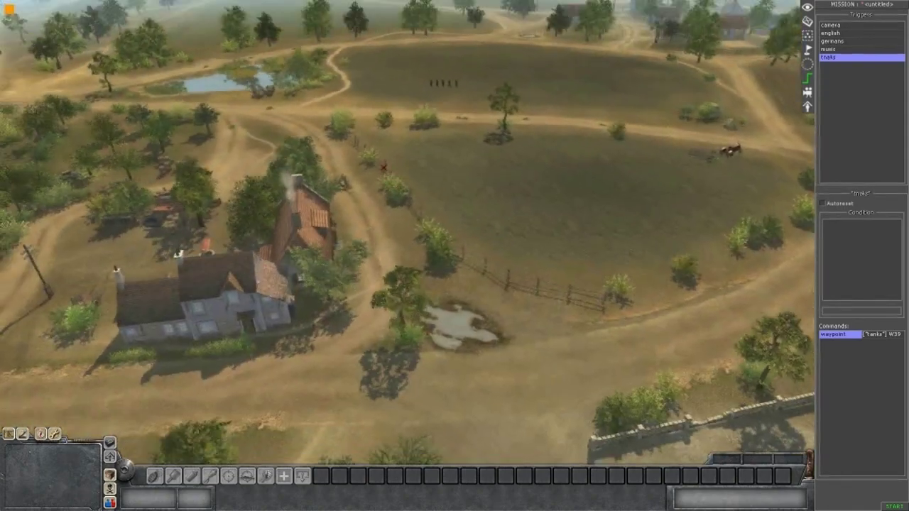
scroll(402, 463, "down", 3)
scroll(360, 19, "up", 1)
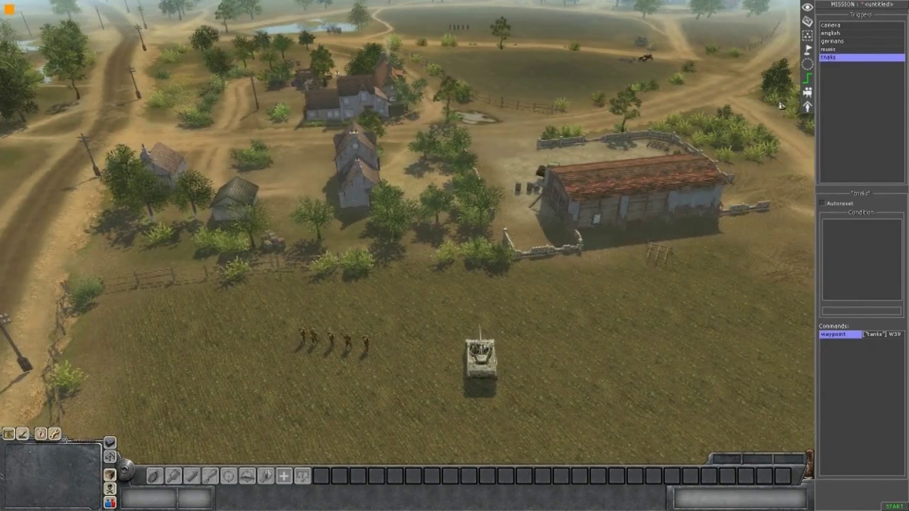
left_click(806, 93)
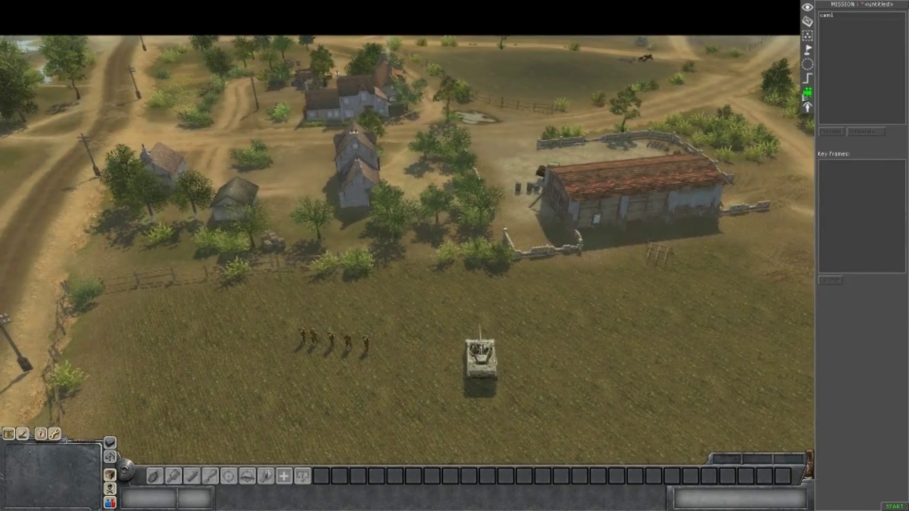
left_click(805, 79)
mouse_move(362, 293)
middle_mouse_down()
mouse_move(367, 285)
mouse_move(348, 286)
middle_mouse_up()
left_click_drag(457, 315, 553, 378)
scroll(543, 395, "down", 3)
scroll(595, 260, "up", 2)
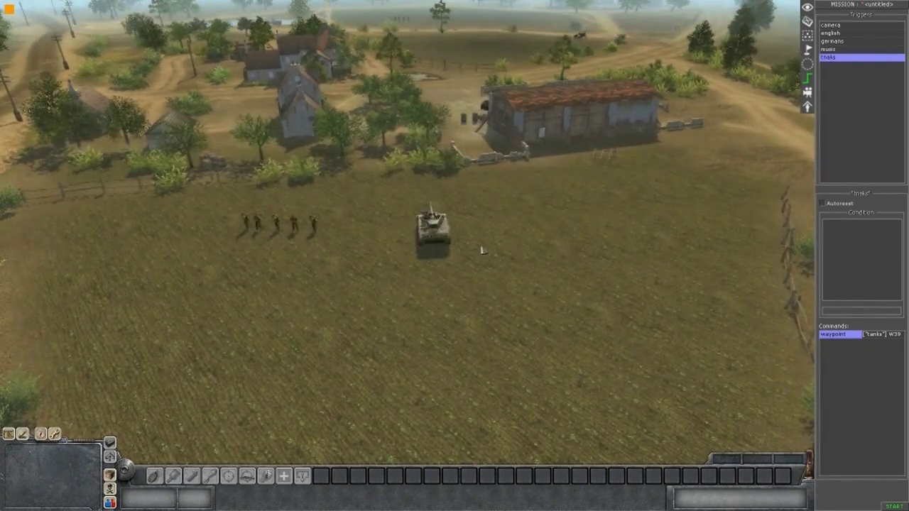
scroll(341, 238, "up", 2)
scroll(213, 240, "down", 1)
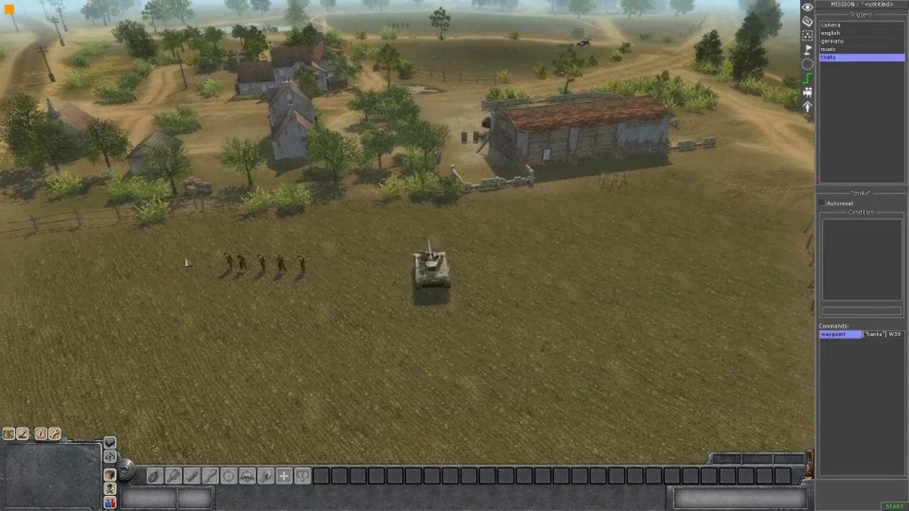
scroll(206, 259, "down", 2)
scroll(455, 119, "down", 1)
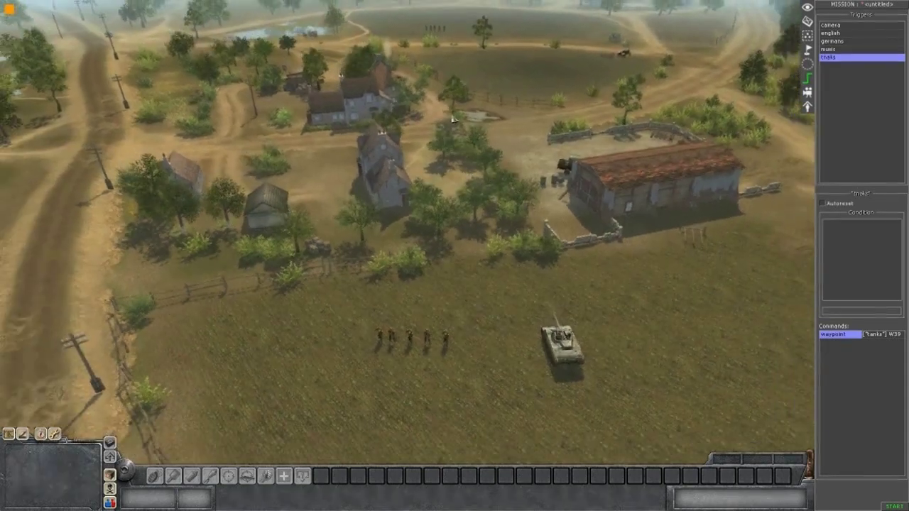
scroll(455, 119, "up", 1)
middle_click_drag(454, 119, 451, 156)
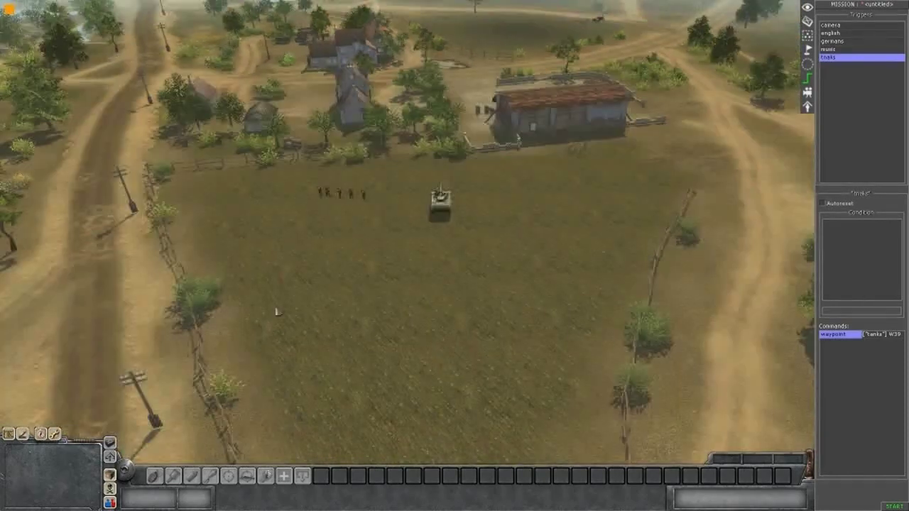
scroll(291, 92, "up", 1)
scroll(319, 190, "up", 1)
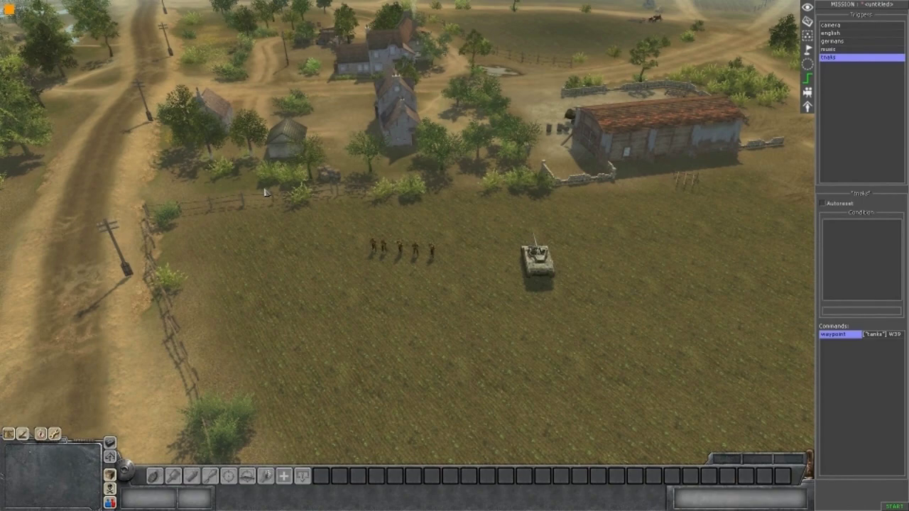
scroll(284, 206, "up", 1)
middle_click_drag(398, 298, 505, 362)
scroll(502, 378, "down", 1)
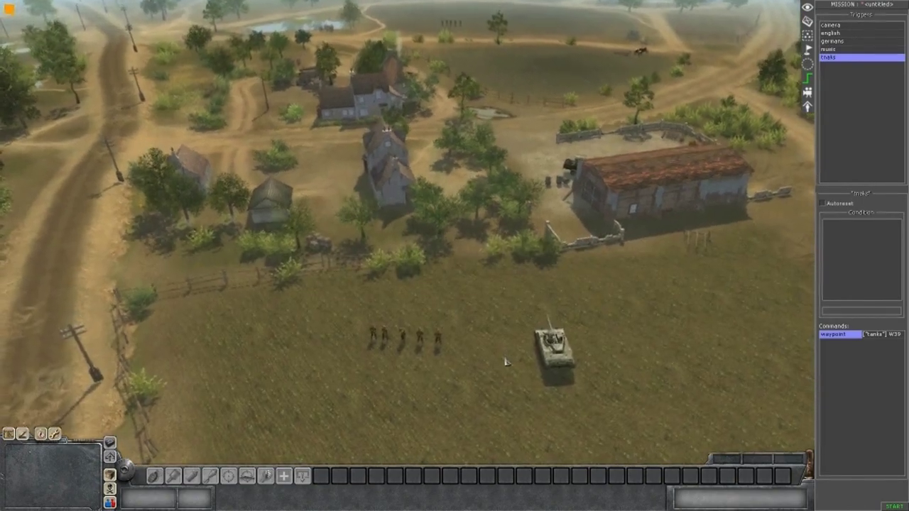
scroll(488, 42, "up", 1)
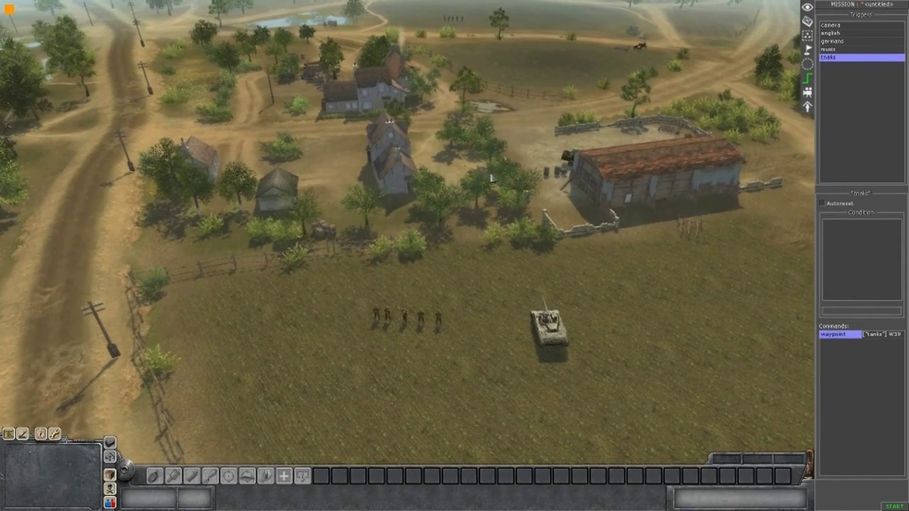